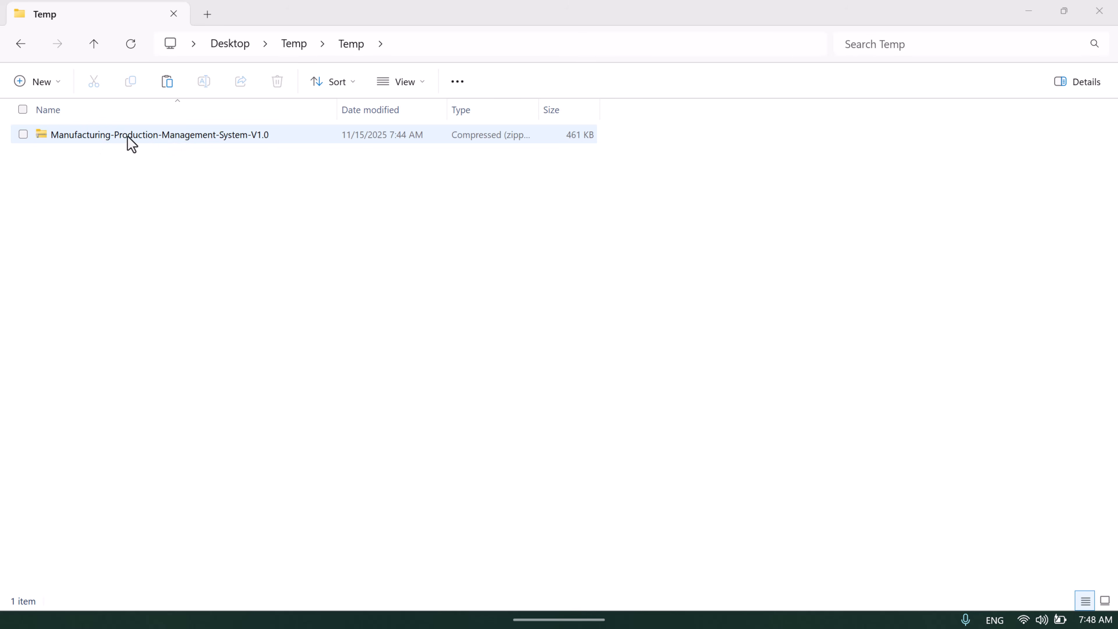
Extract the downloaded zip to the suggested folder
right_click(178, 136)
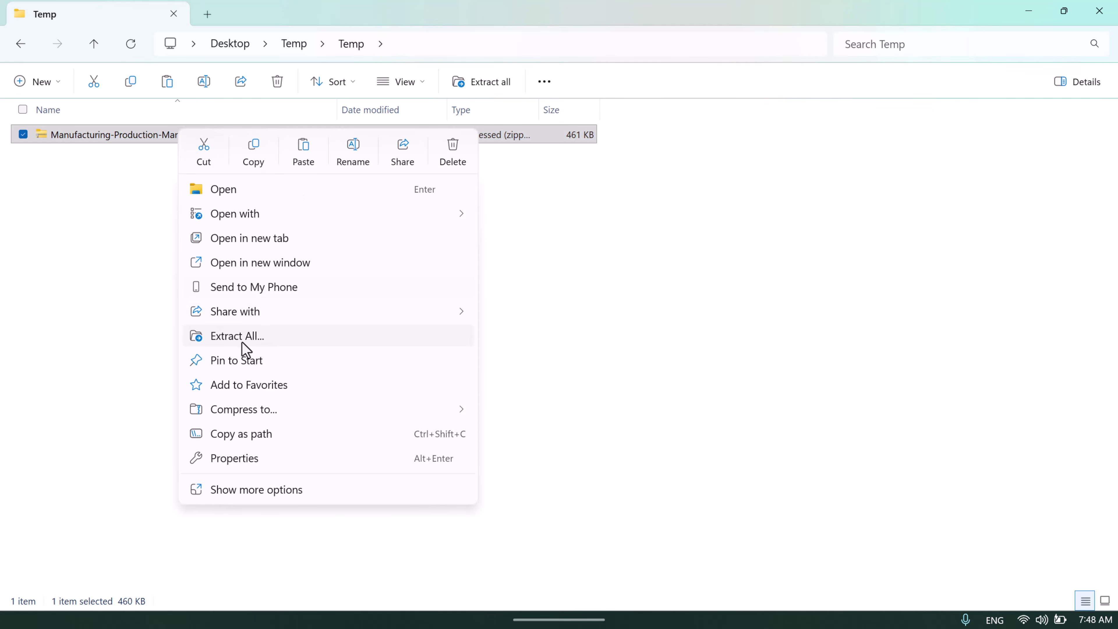
left_click(242, 342)
left_click(698, 478)
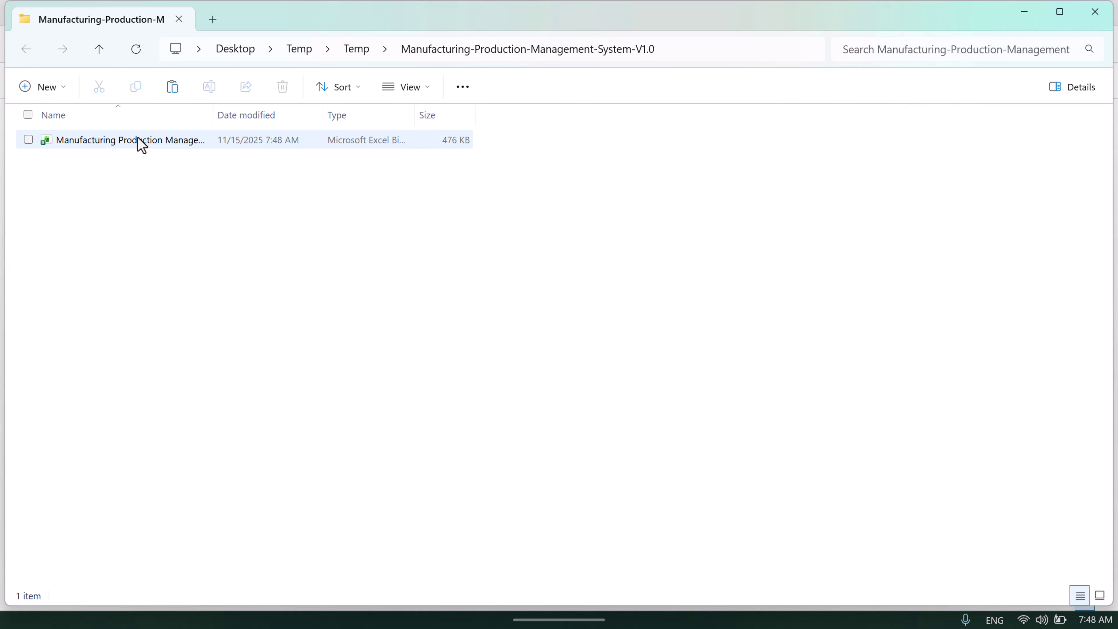
Unblock the extracted Manufacturing Production Management System V1.0 workbook in its Properties
left_click(140, 142)
right_click(140, 142)
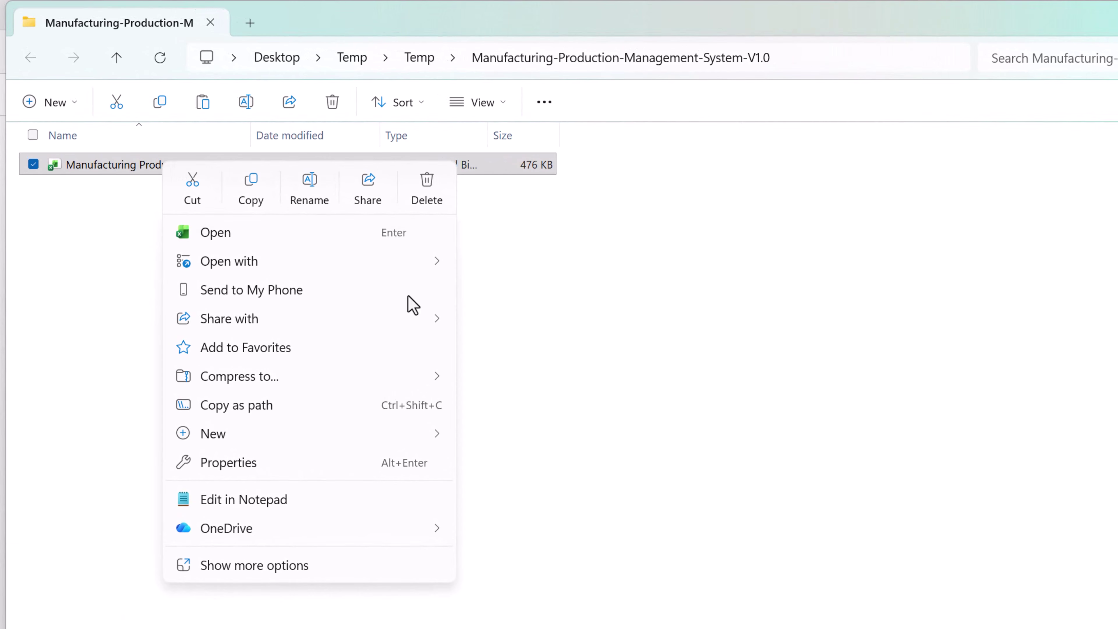
left_click(249, 467)
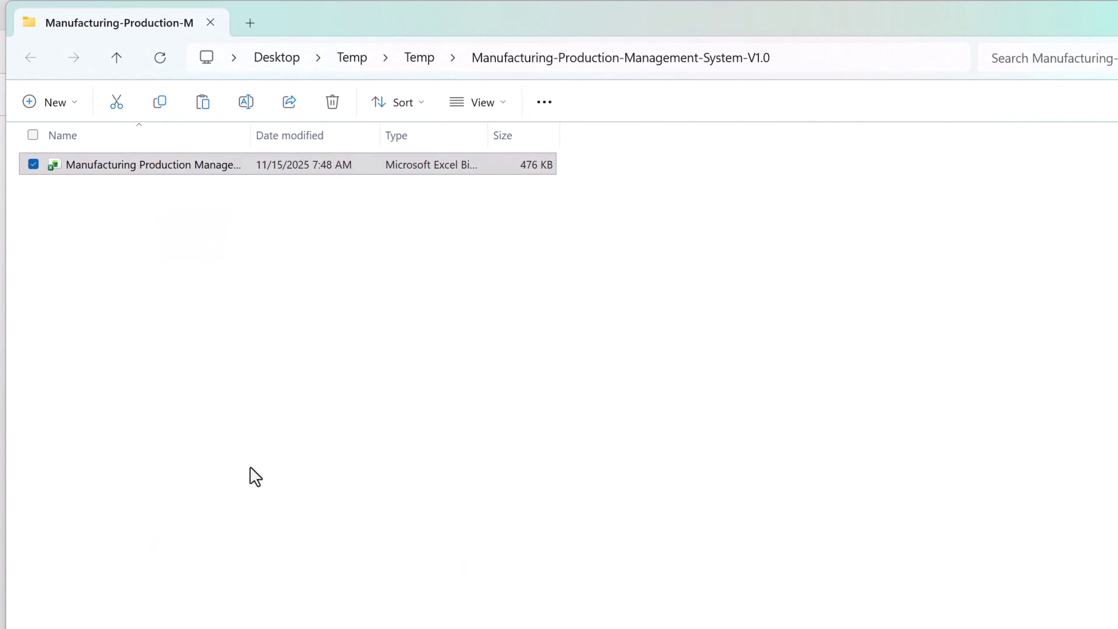
left_click(436, 501)
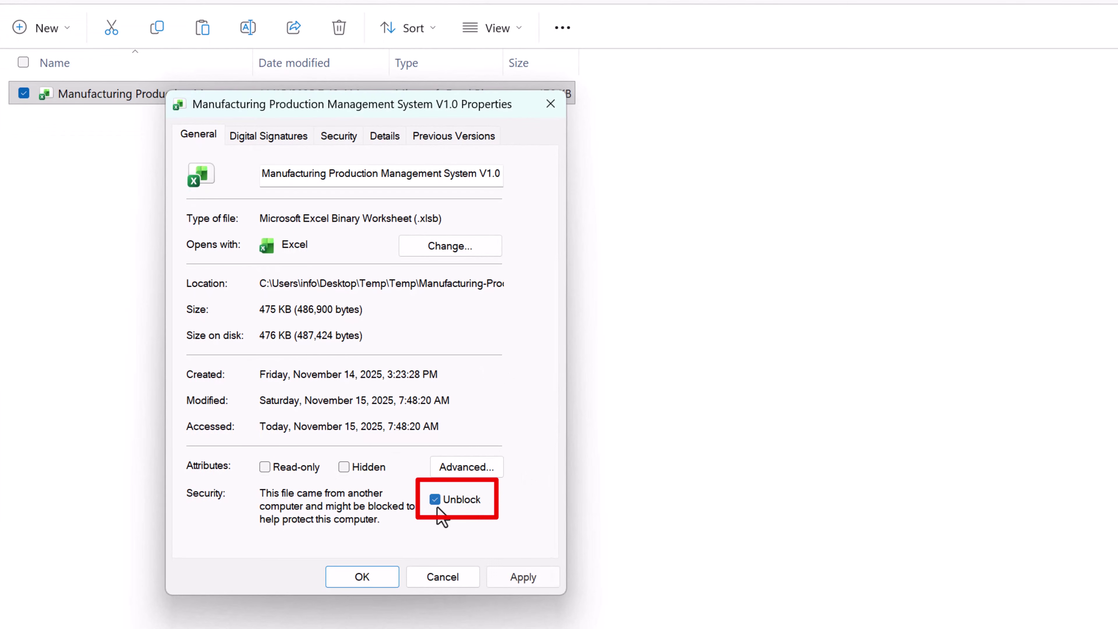
left_click(525, 578)
left_click(375, 574)
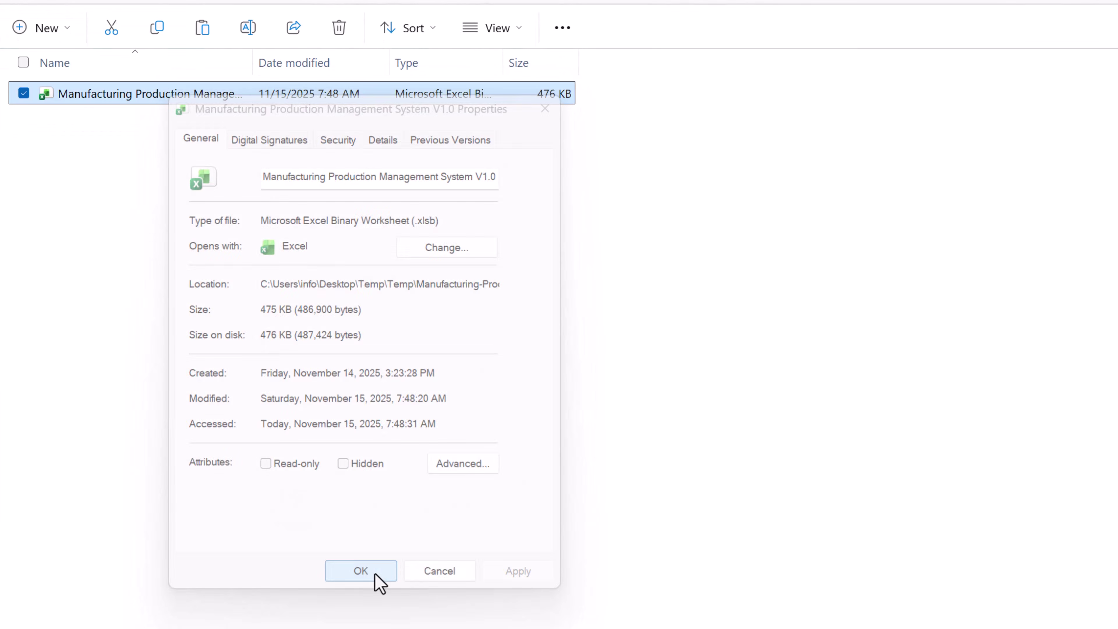
Widen the Name column and open the workbook in Excel
left_click(352, 260)
left_click_drag(252, 65, 374, 63)
left_click(203, 97)
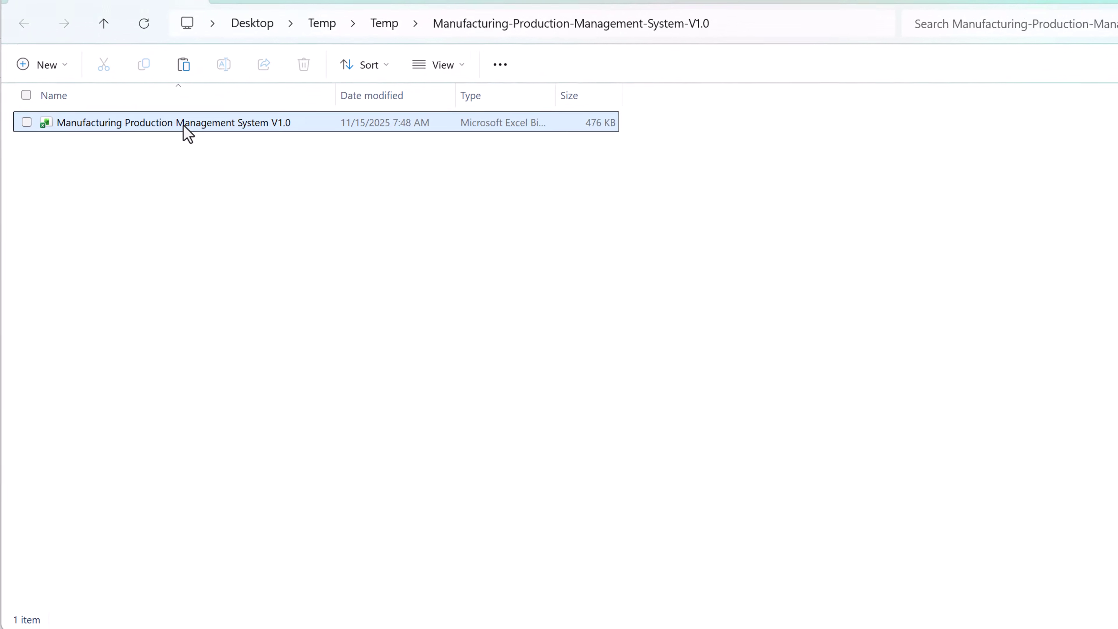
double_click(184, 124)
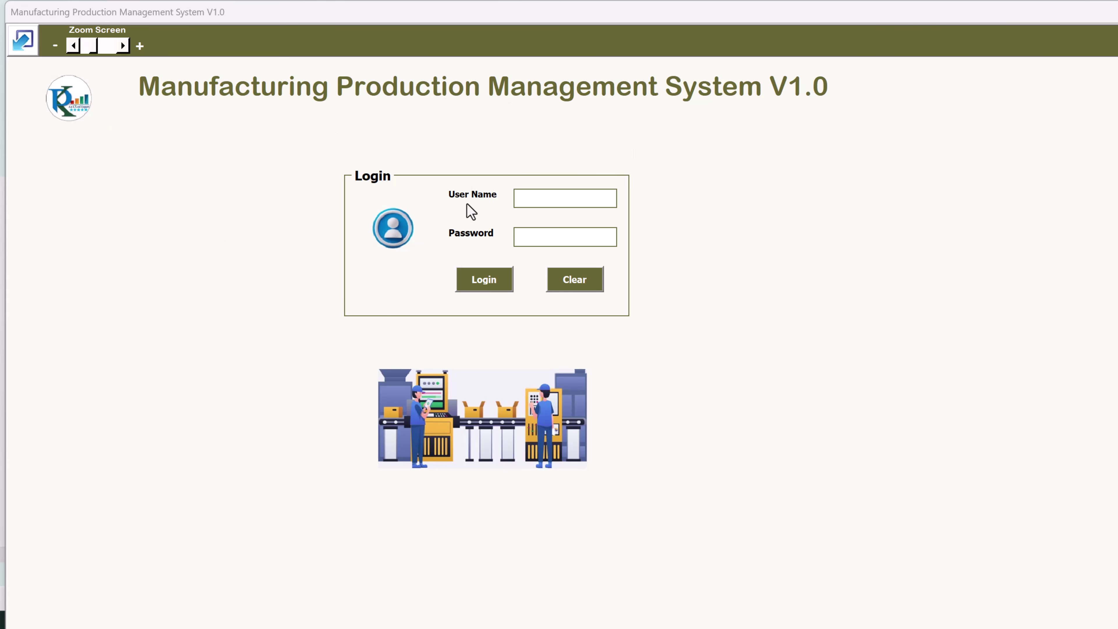
Enter the administrator's user name and password in the login form
left_click(534, 199)
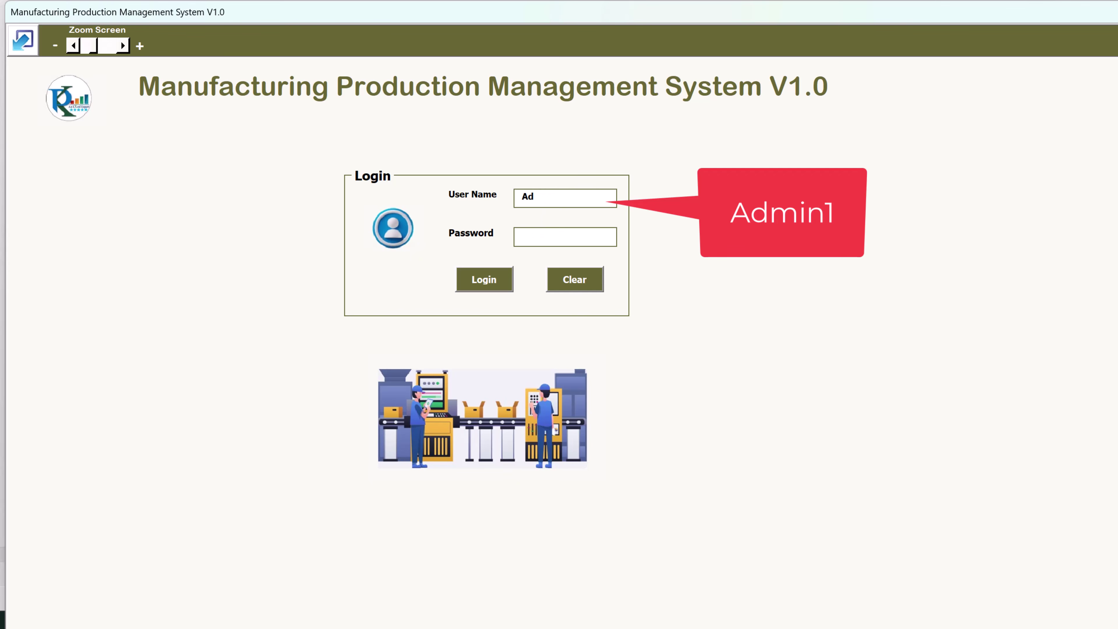
key("Tab")
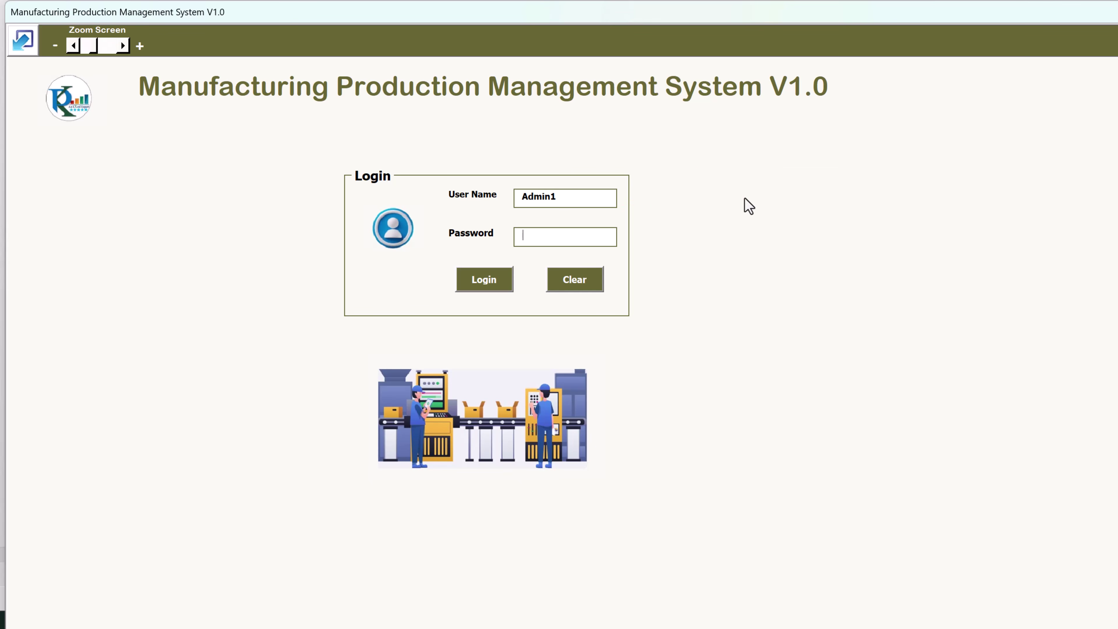
type("a")
Log in, then minimize and restore the dashboard form twice
left_click(486, 282)
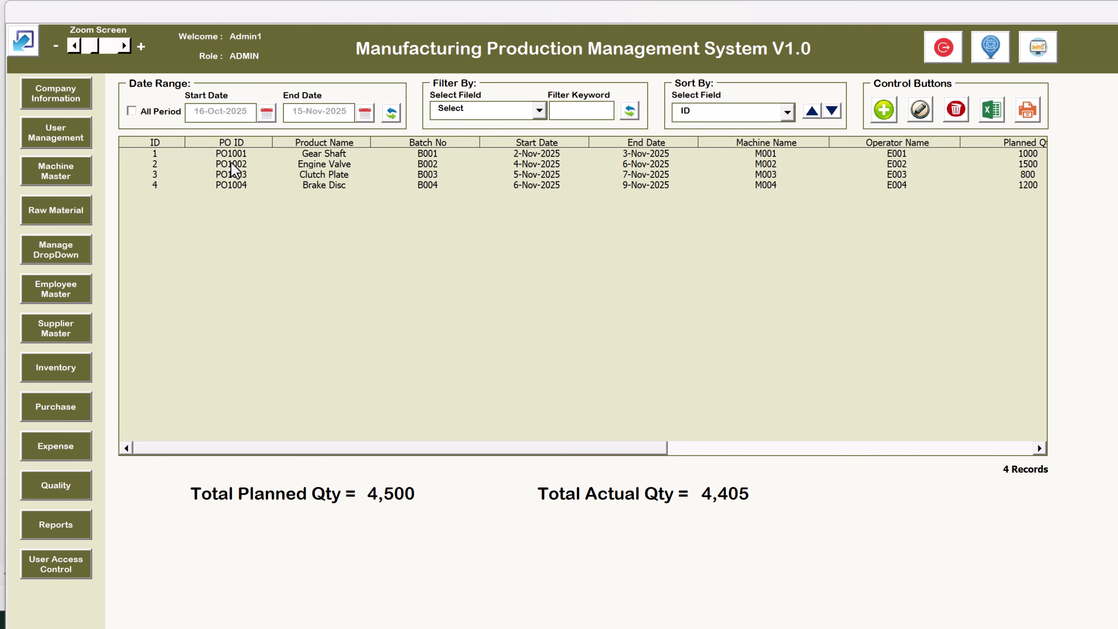
left_click(29, 48)
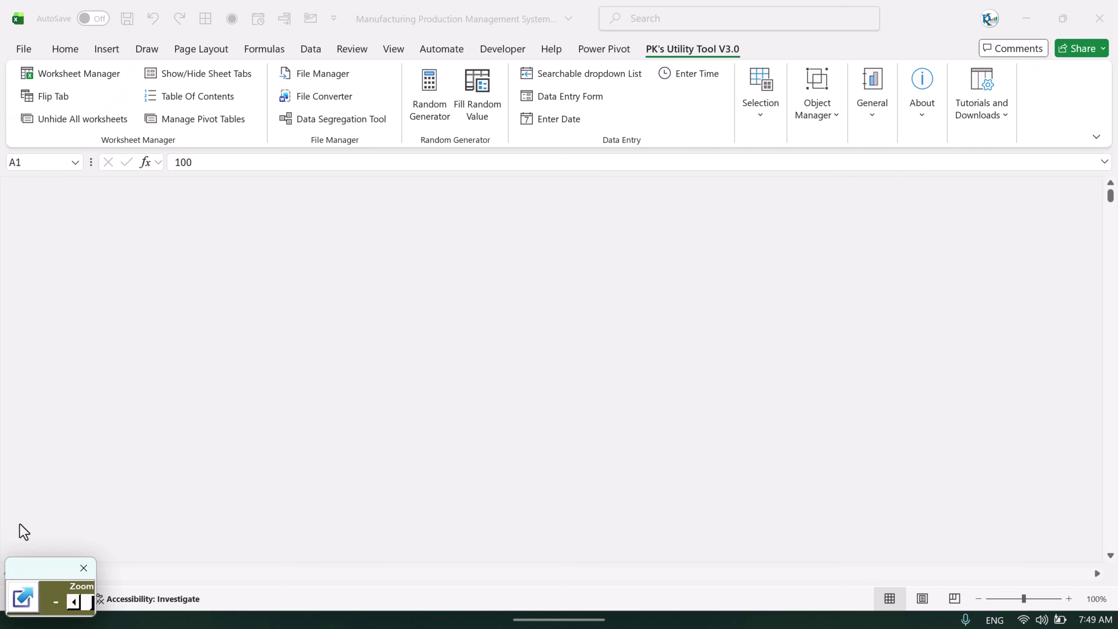
left_click(17, 592)
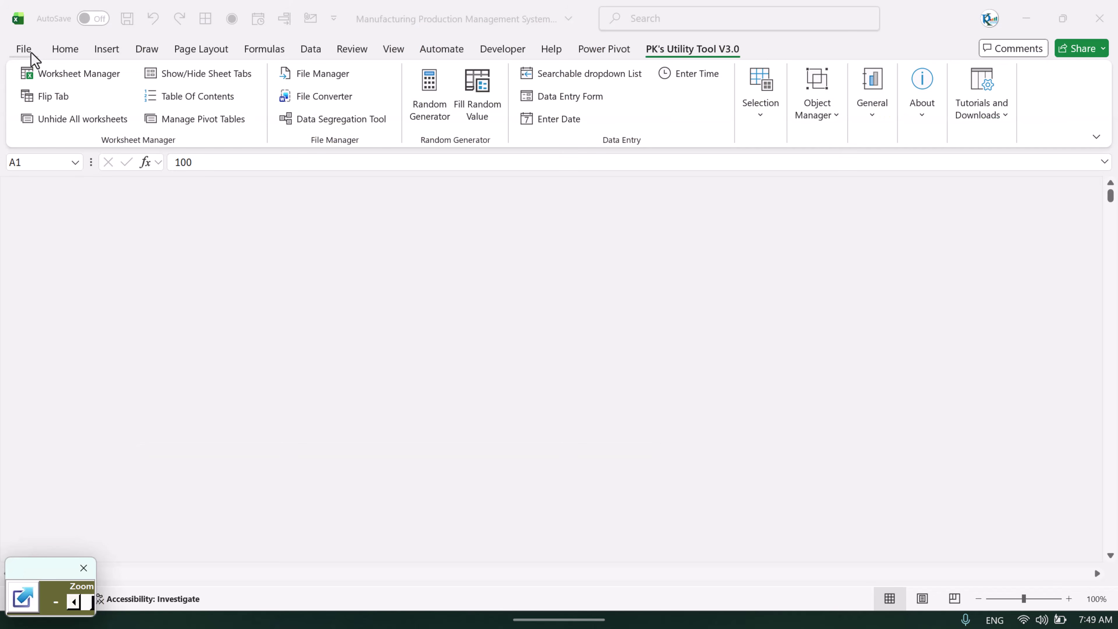
left_click(30, 50)
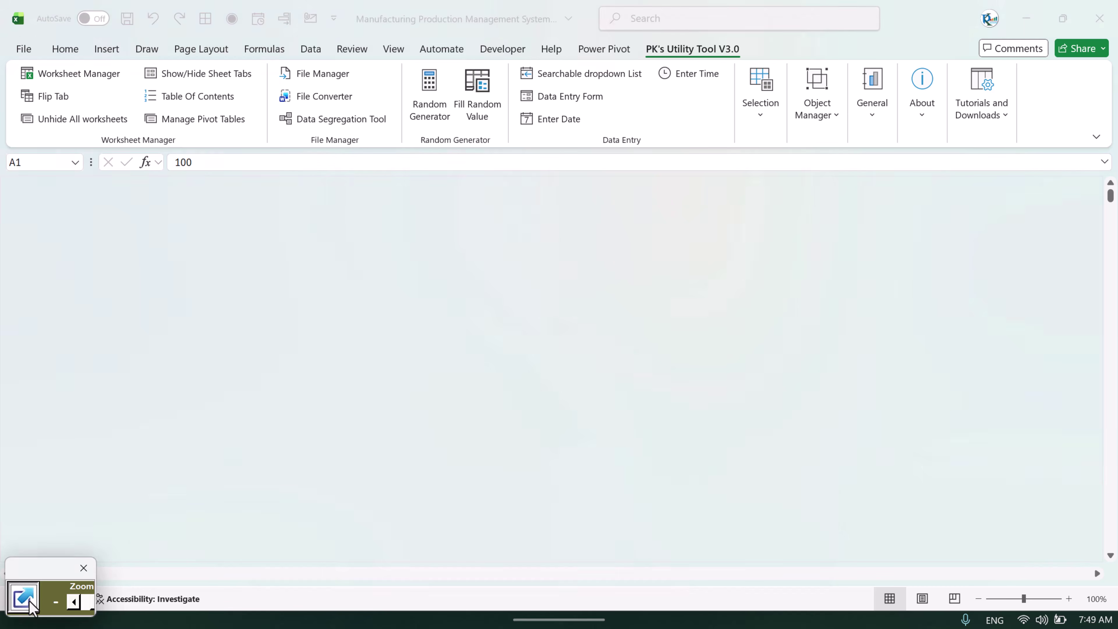
left_click(20, 598)
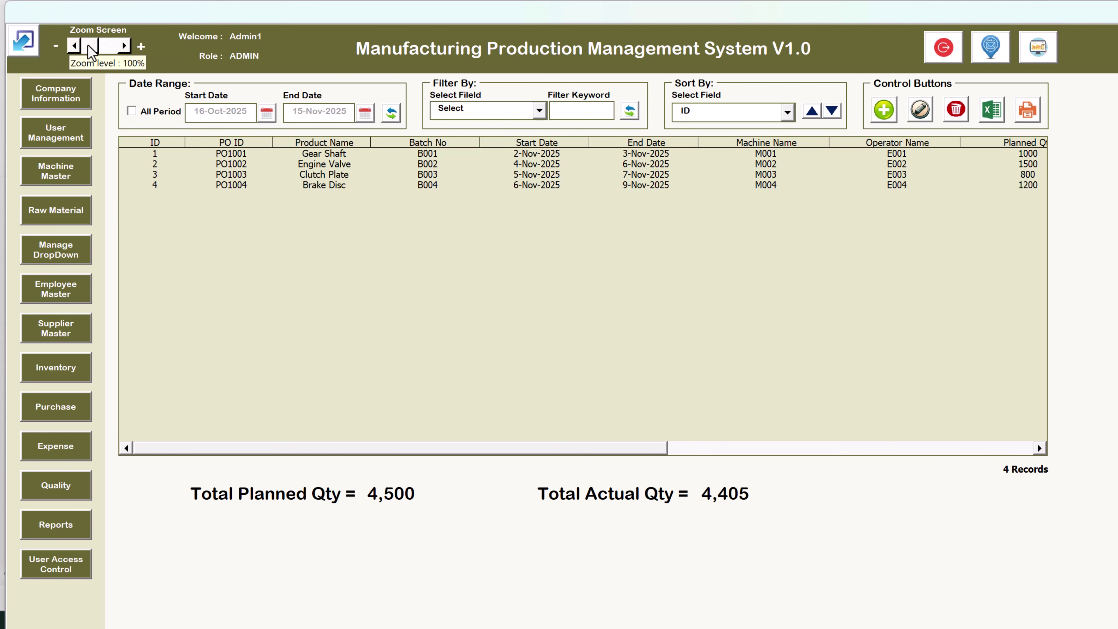
Adjust the dashboard's Zoom Screen size up and down, ending slightly enlarged
left_click(125, 46)
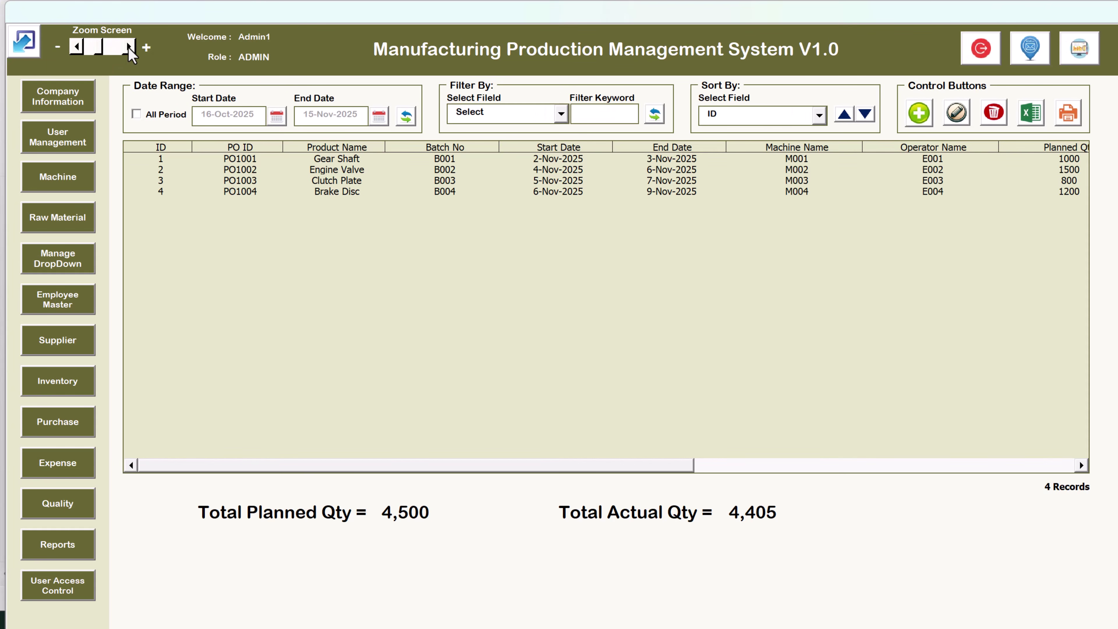
left_click(127, 47)
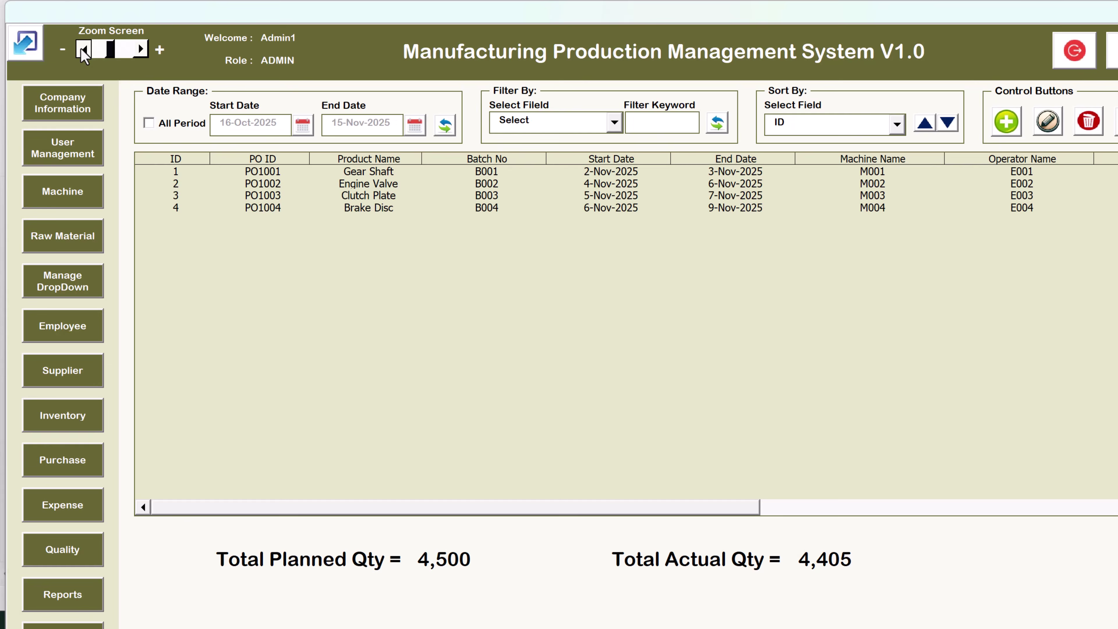
left_click(82, 48)
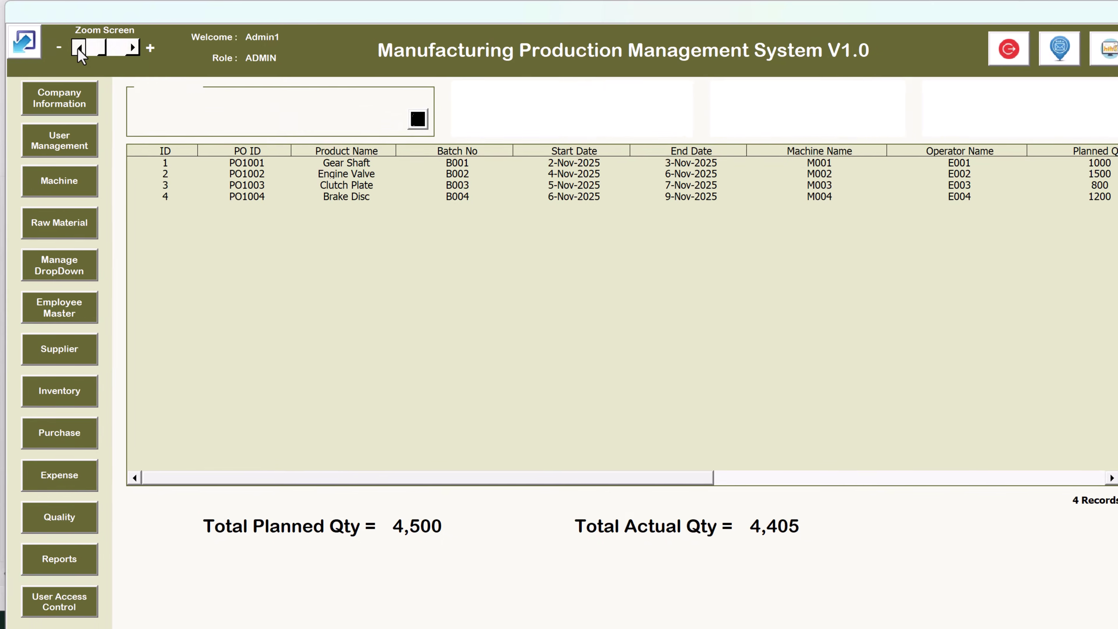
left_click(108, 49)
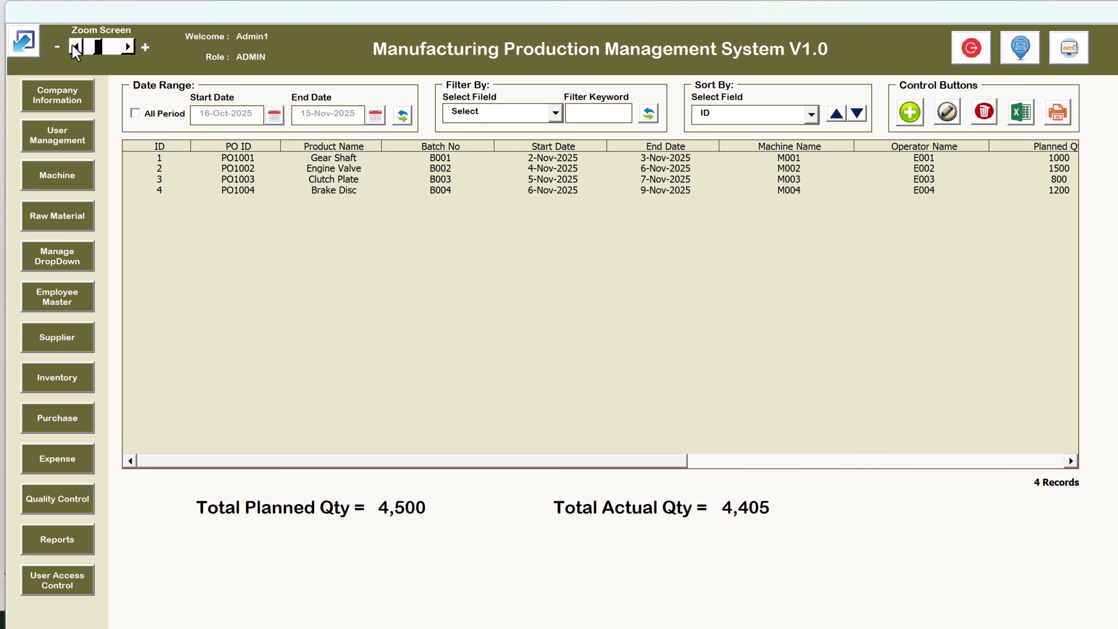
left_click(75, 47)
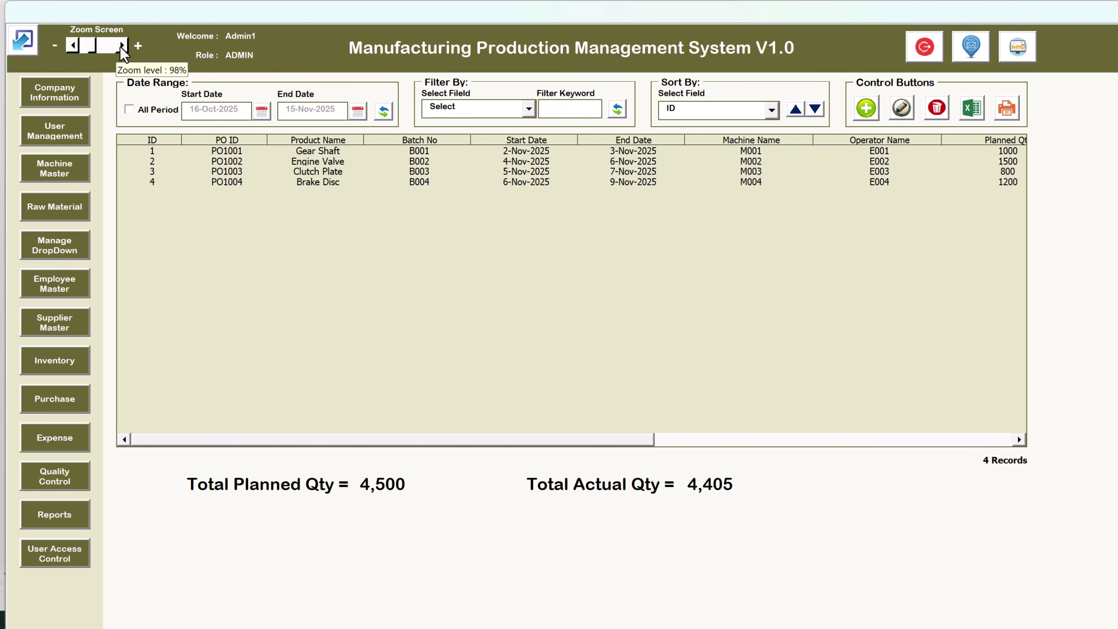
left_click(122, 46)
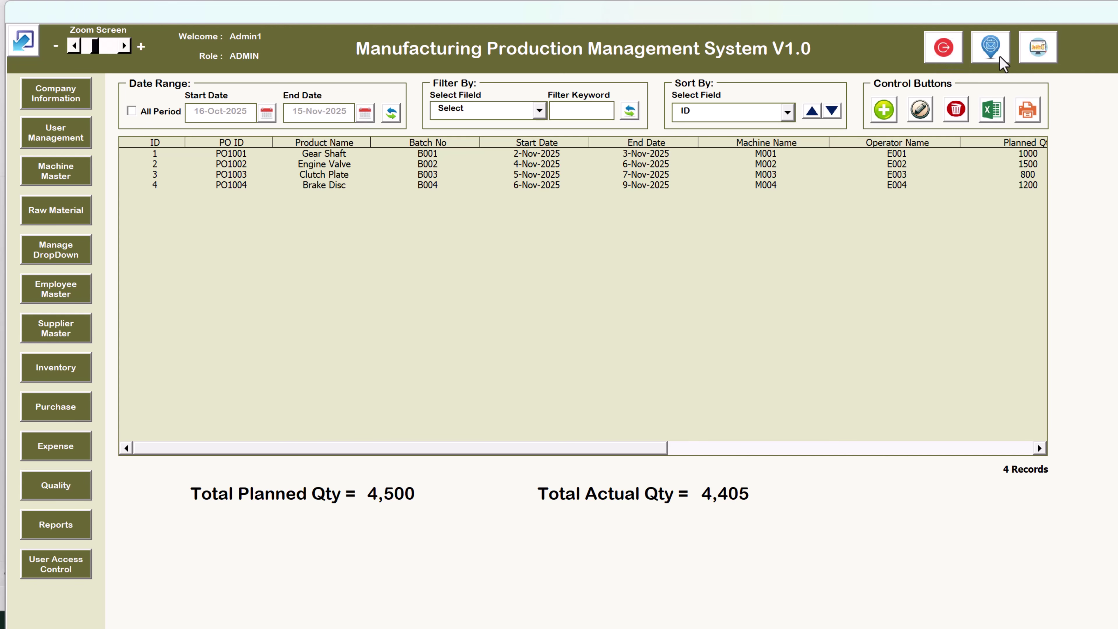
left_click(991, 47)
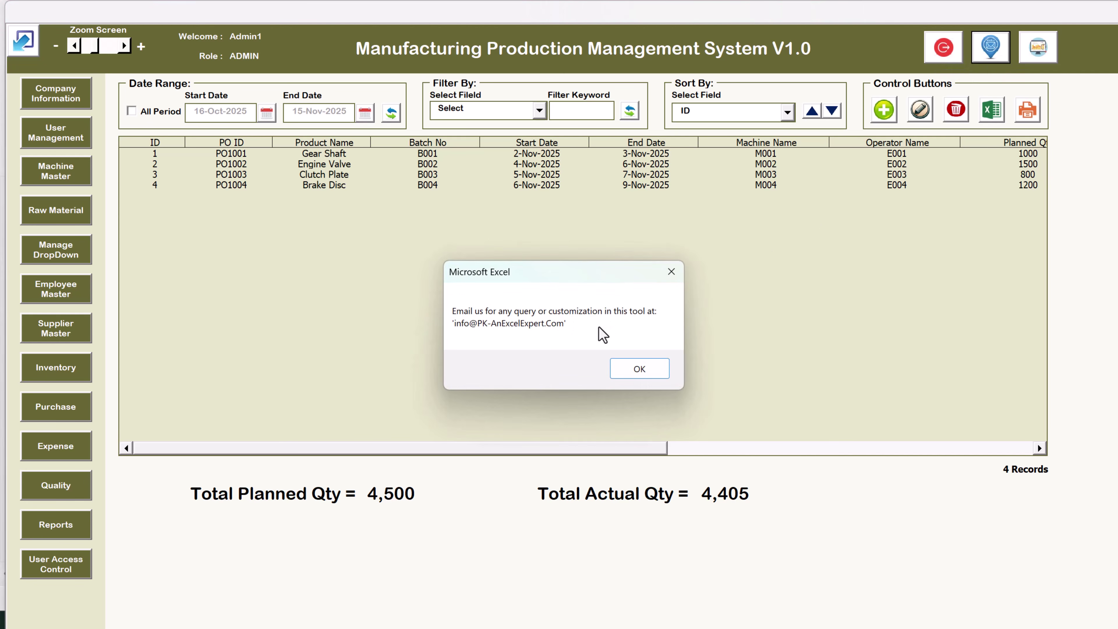
left_click(672, 270)
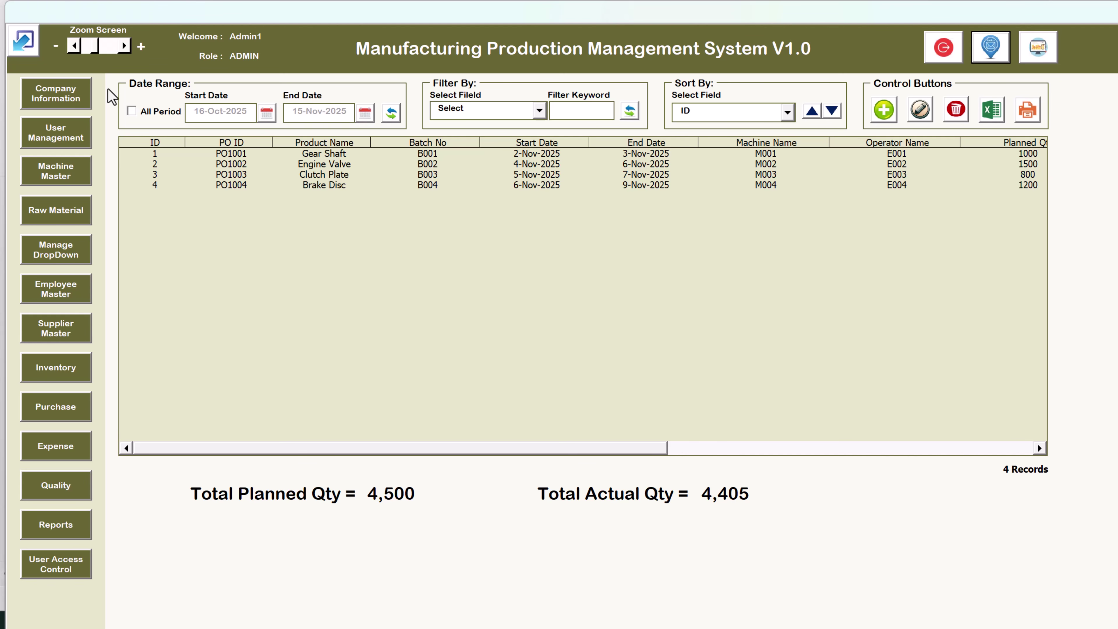
left_click(71, 103)
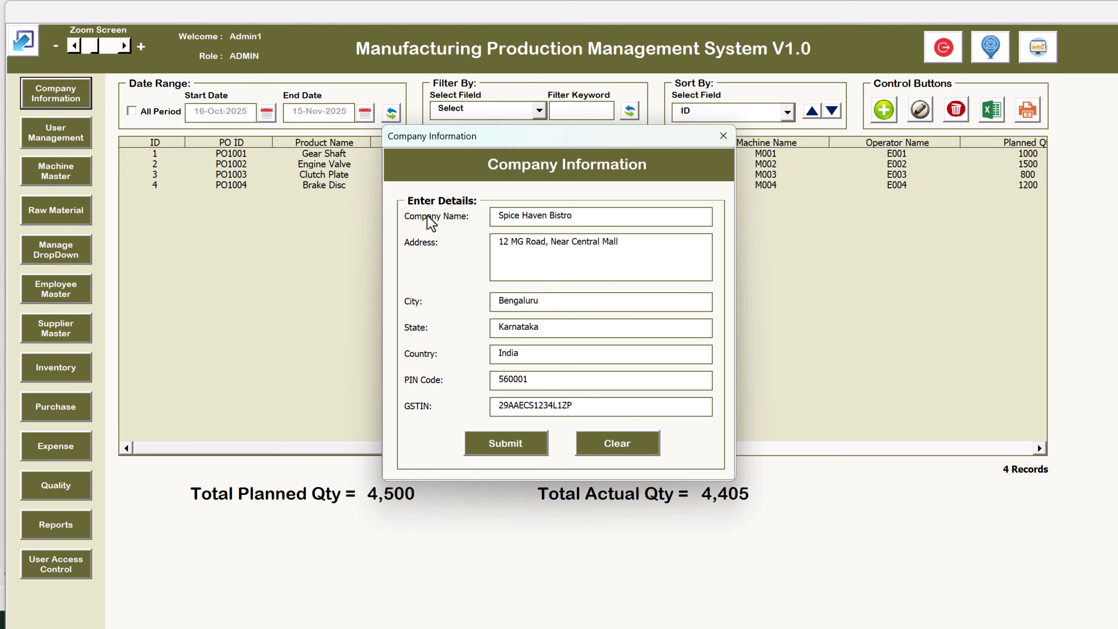
left_click_drag(610, 218, 440, 216)
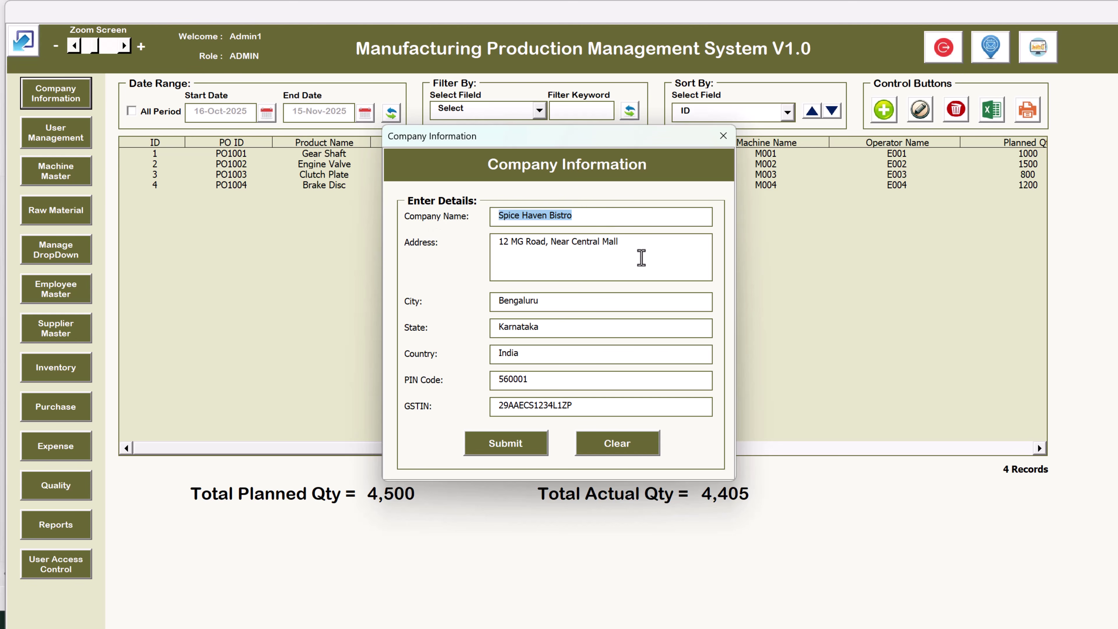
left_click(617, 276)
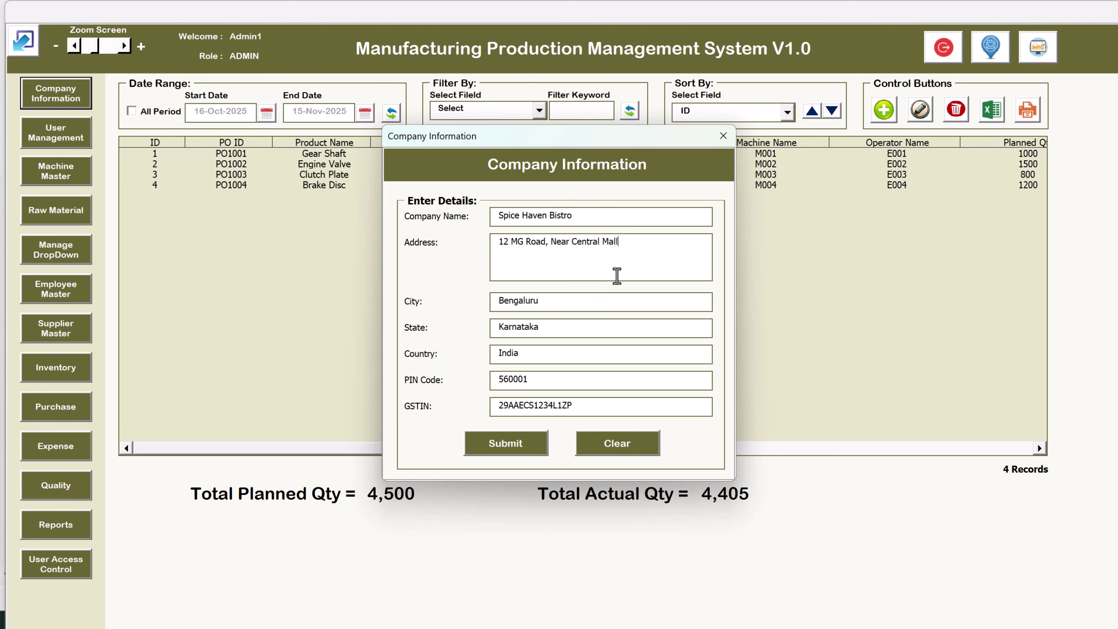
left_click(571, 326)
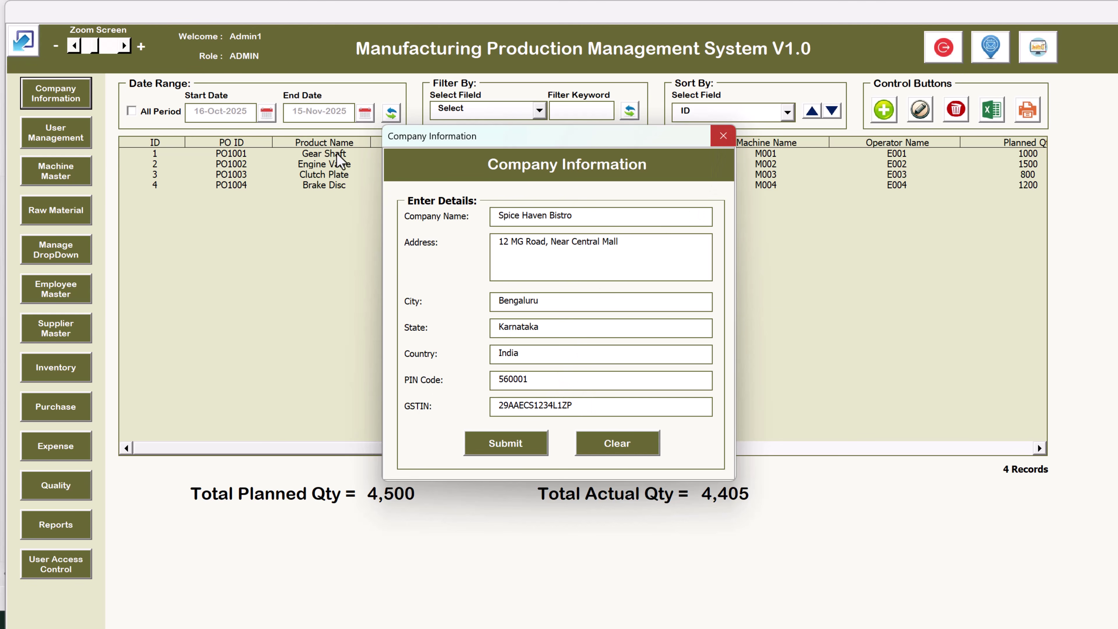
left_click(61, 100)
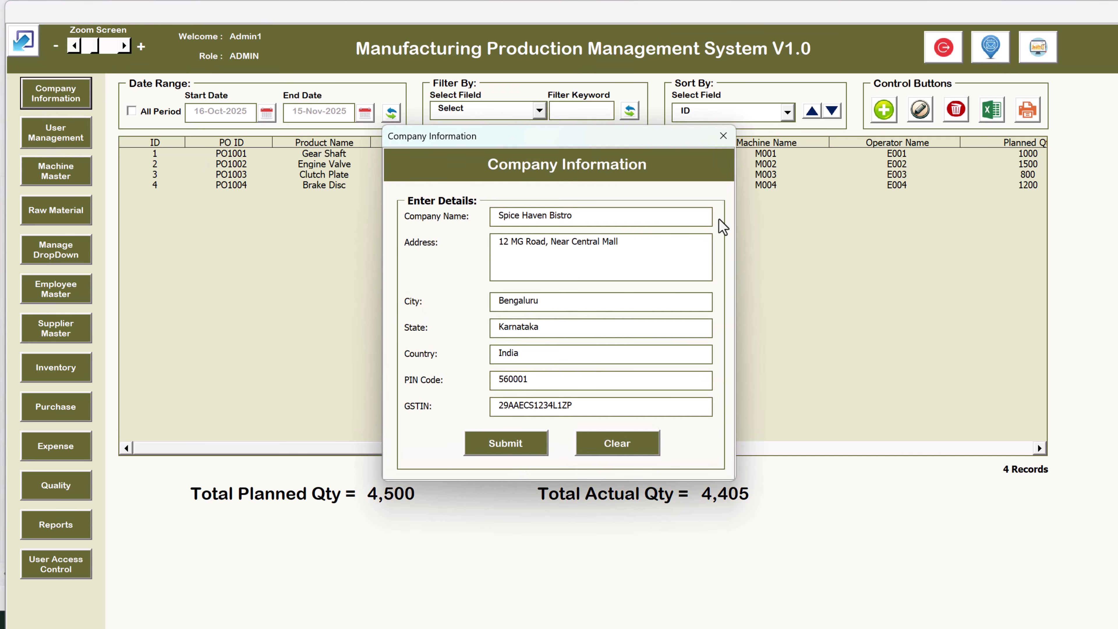
left_click(723, 135)
left_click(304, 174)
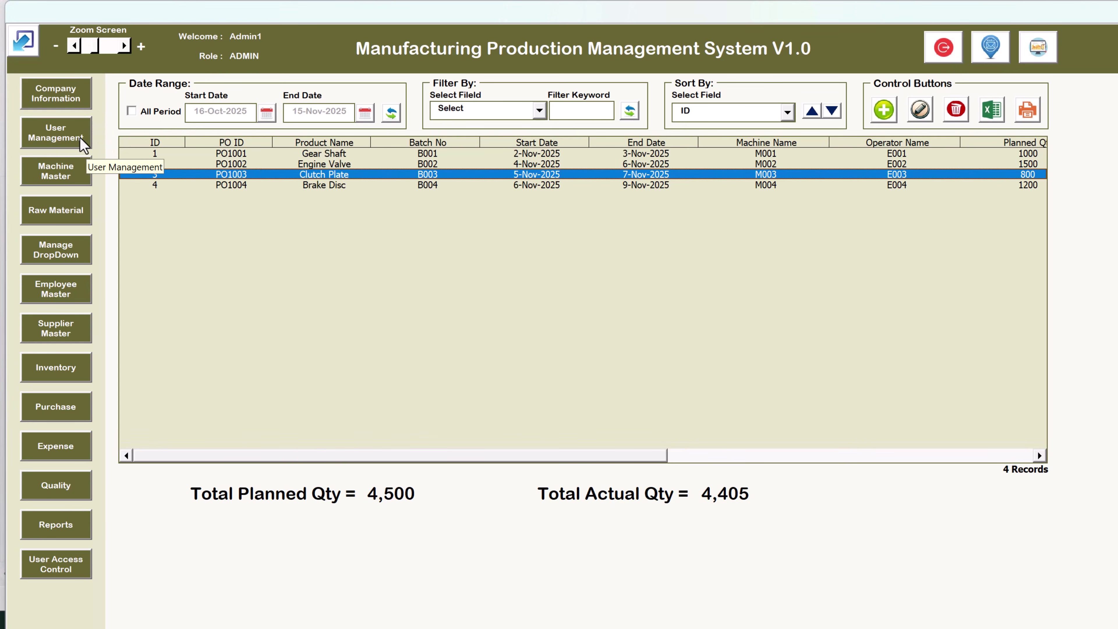
Add the User1 account with role USER in User Management
left_click(82, 140)
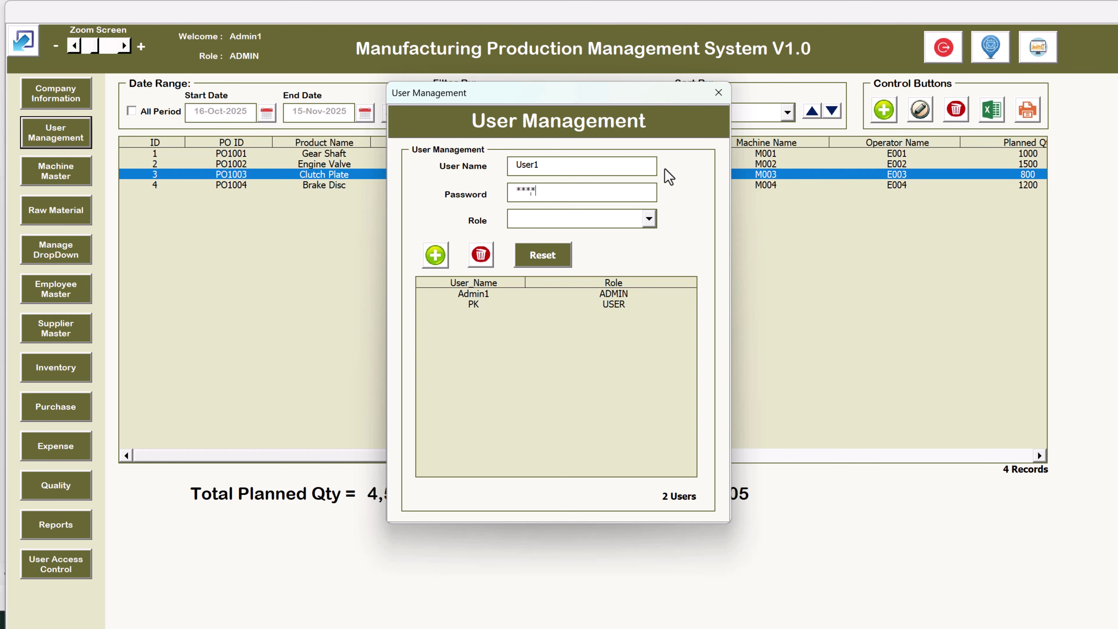
left_click(602, 226)
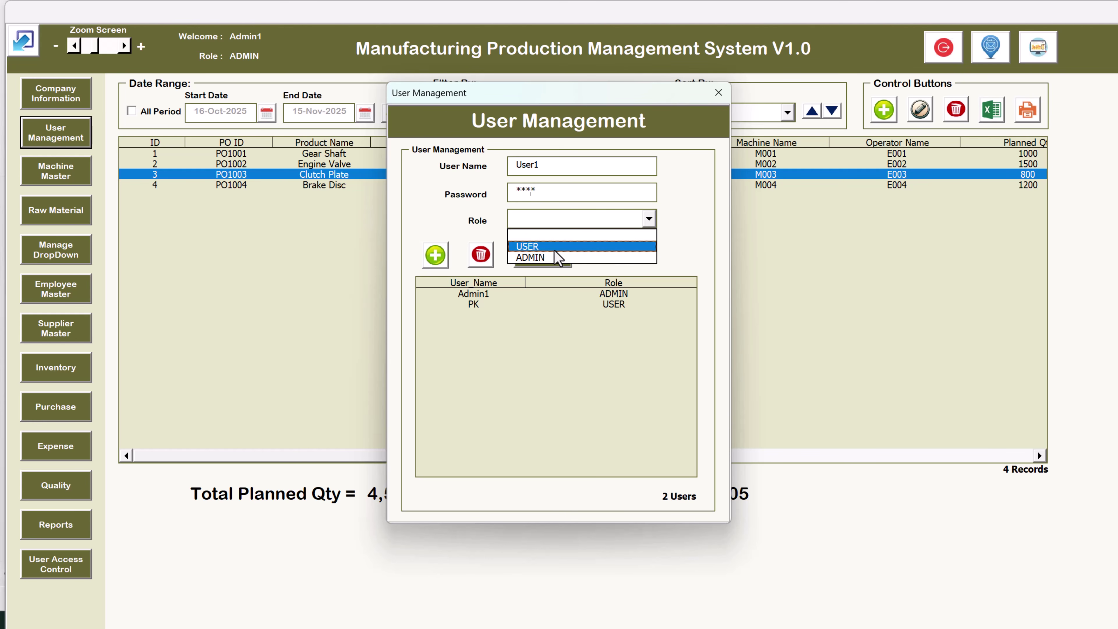
left_click(567, 250)
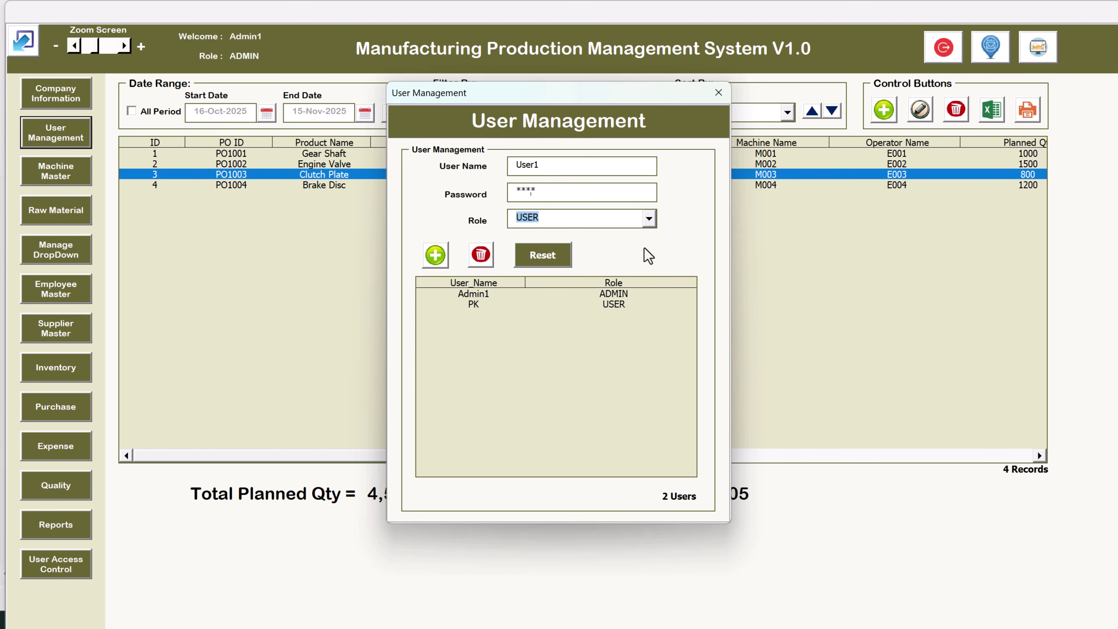
left_click(435, 255)
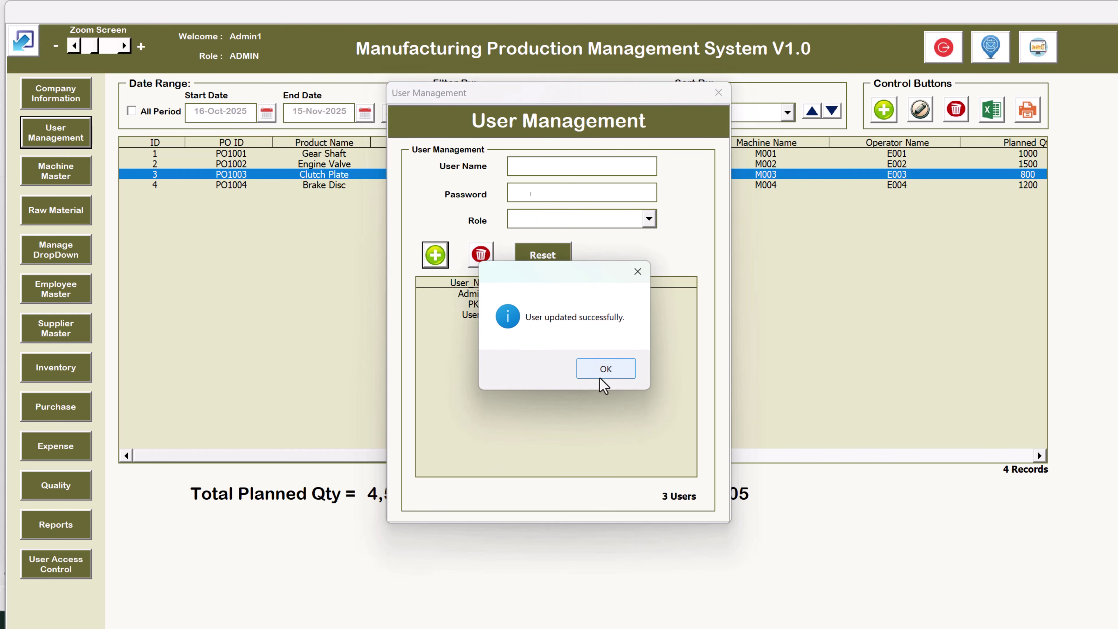
left_click(607, 373)
Load the User1 account's details back into the form
left_click(451, 318)
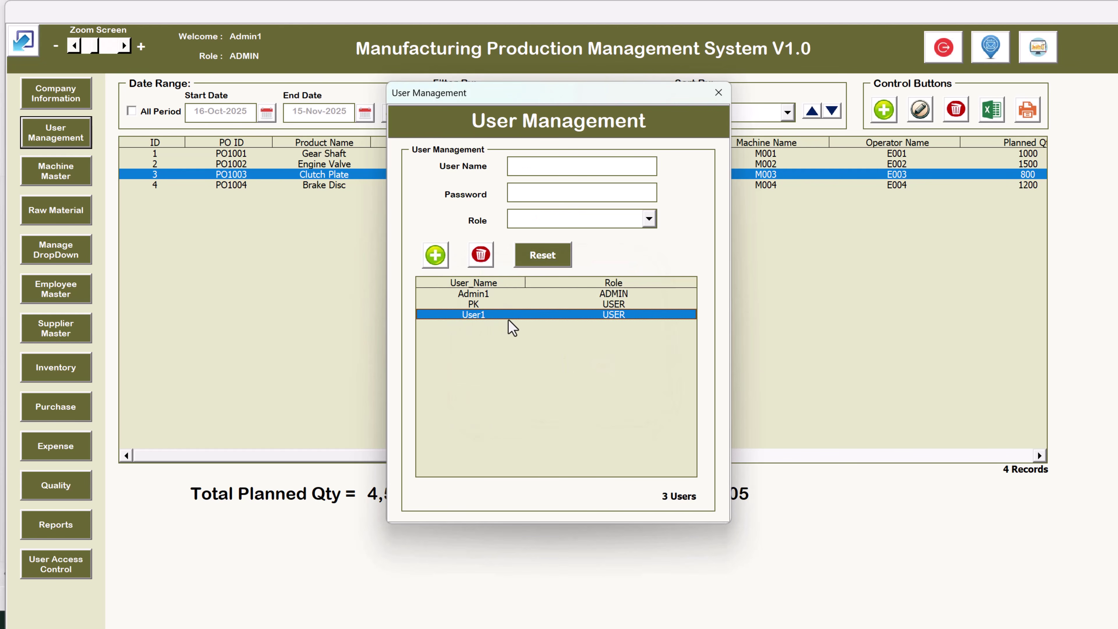
left_click(501, 295)
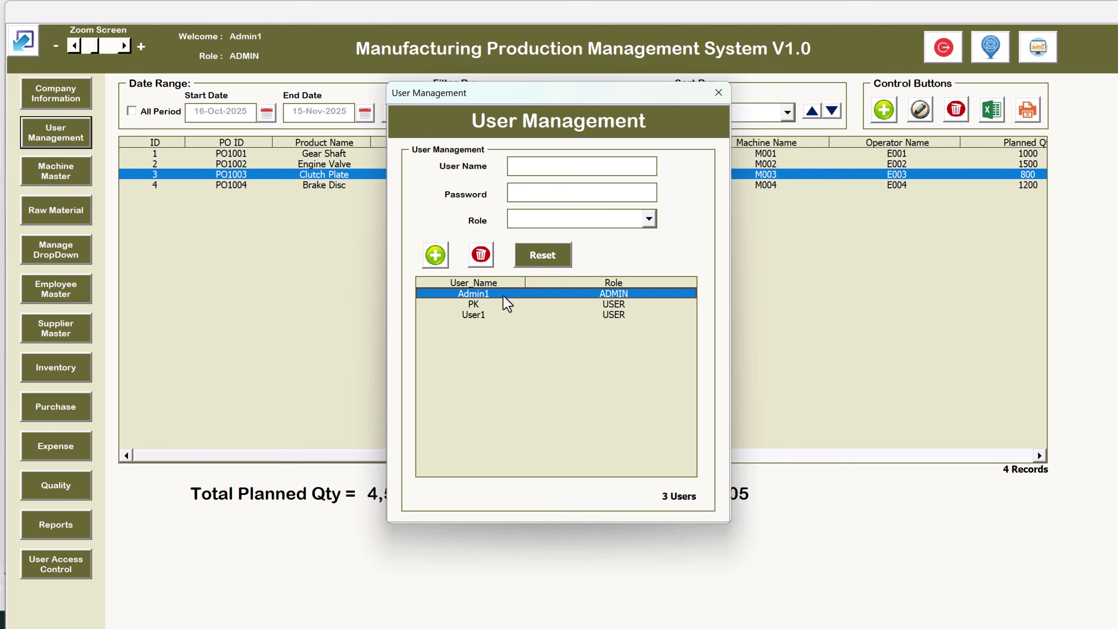
left_click(491, 305)
left_click(487, 320)
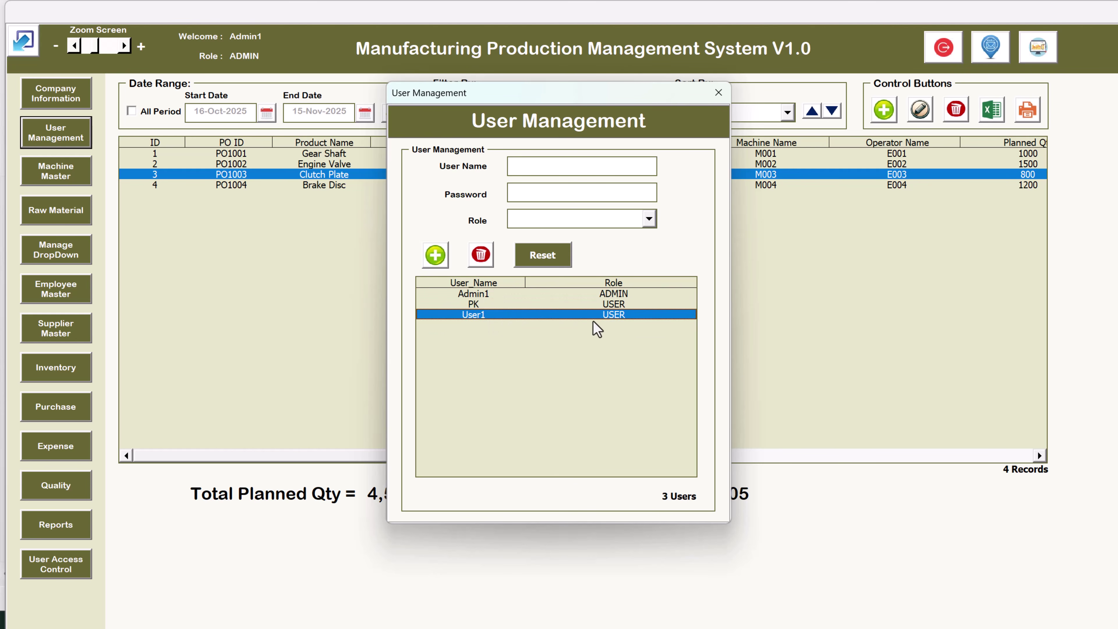
double_click(534, 323)
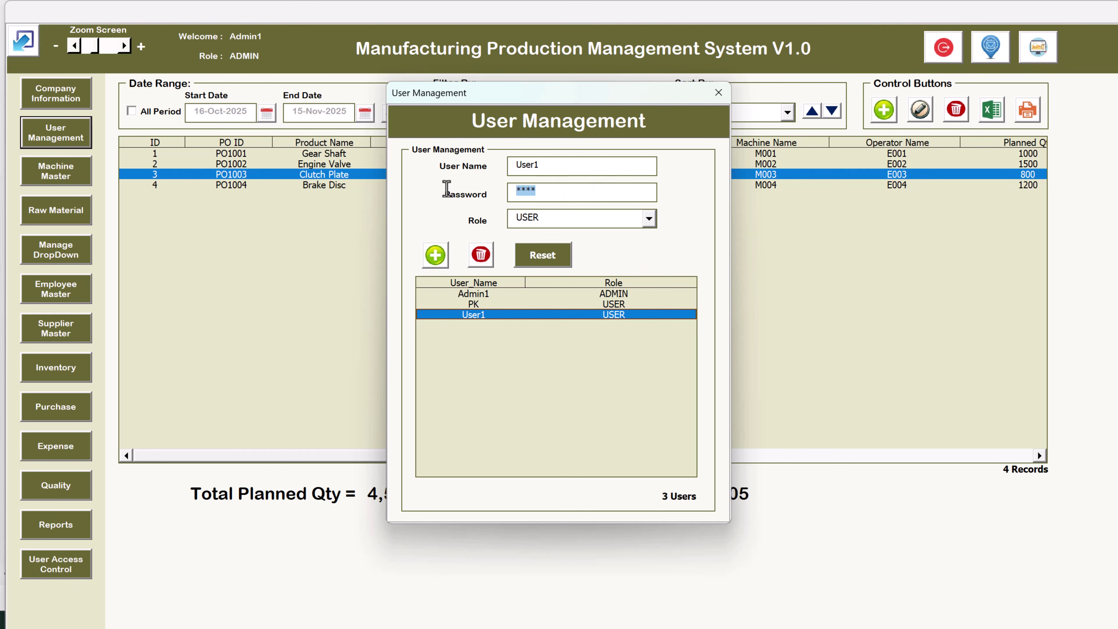
double_click(522, 193)
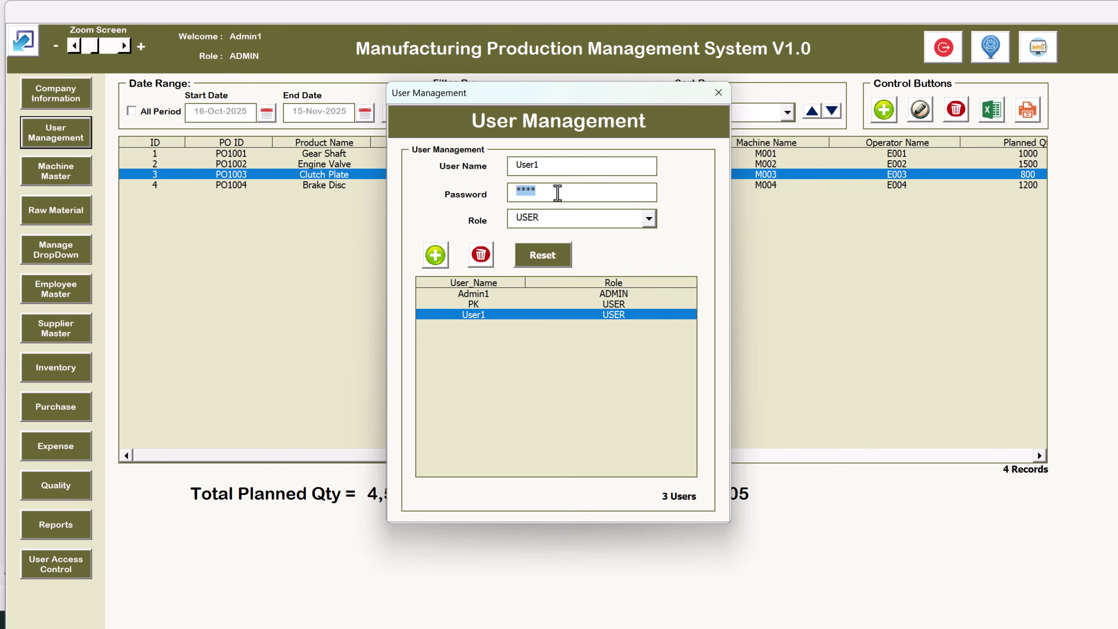
Change User1's role to ADMIN, save it, and close User Management
left_click(564, 220)
left_click(649, 218)
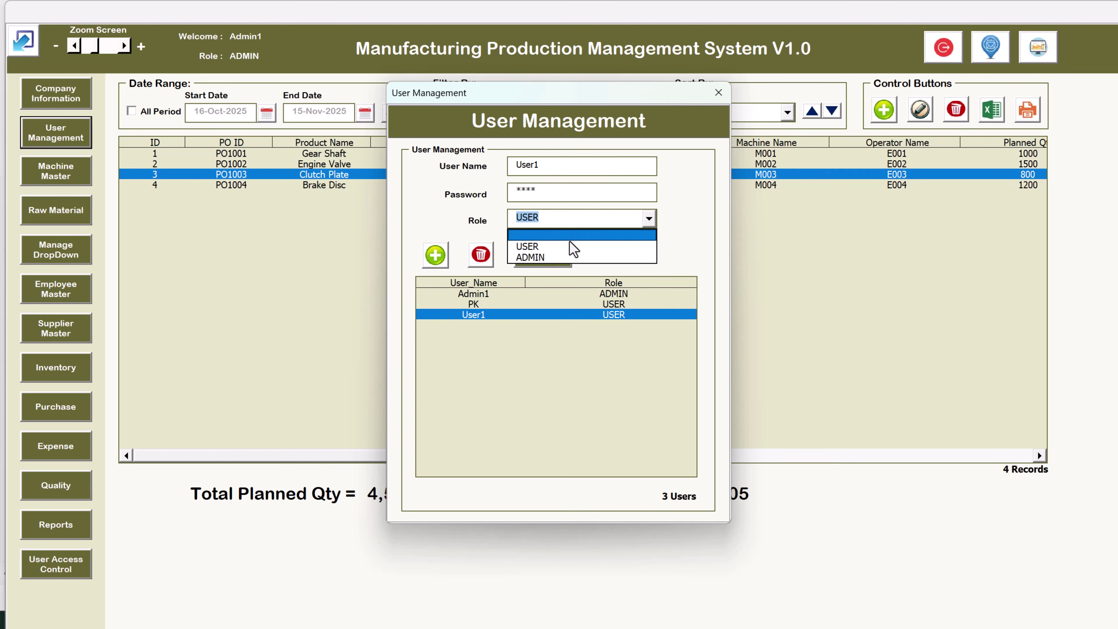
left_click(568, 258)
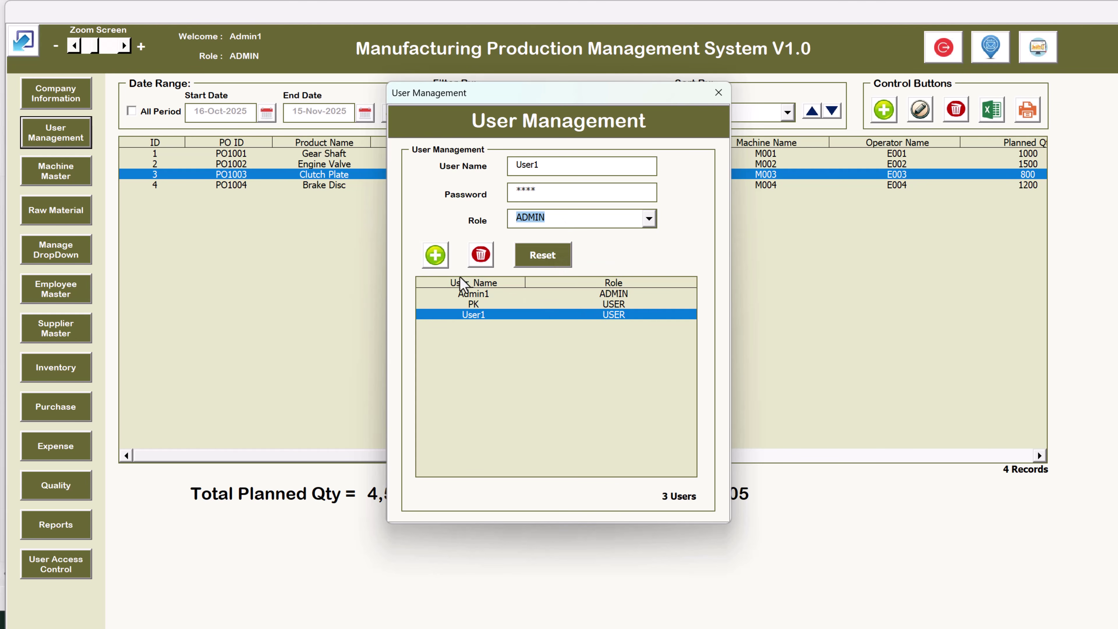
left_click(436, 255)
left_click(605, 368)
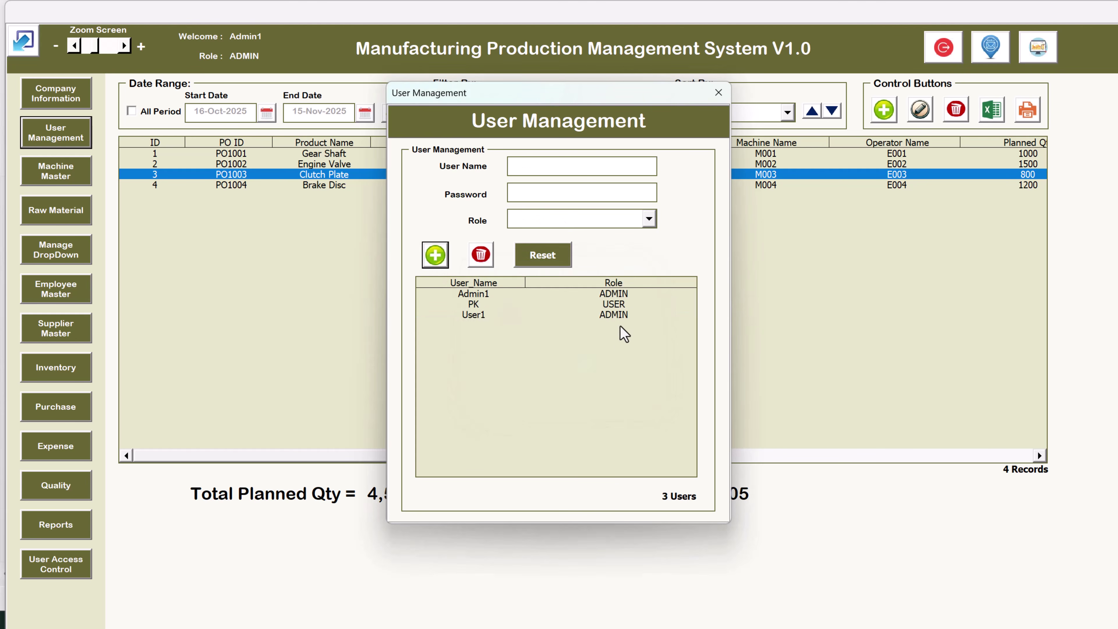
left_click(623, 315)
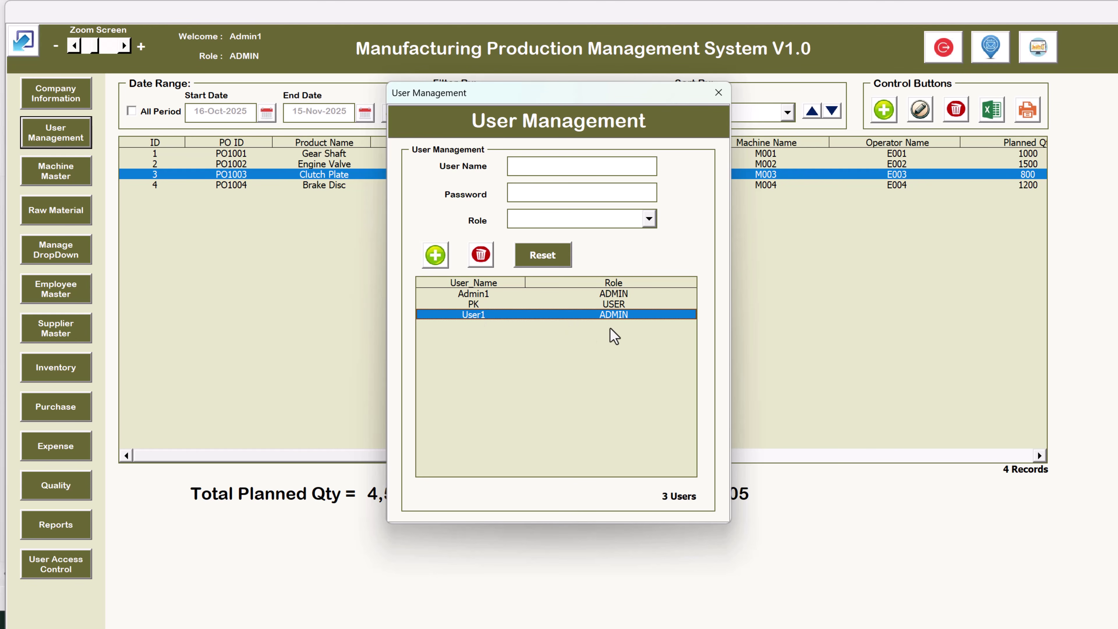
left_click(718, 92)
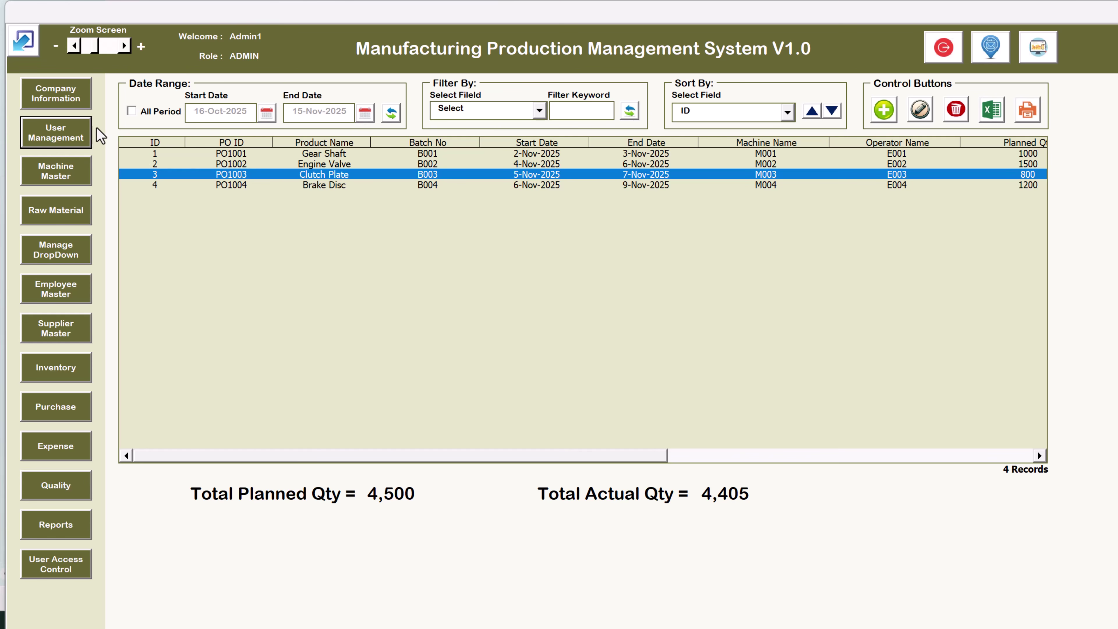
In Machine Master, set last maintenance to 1-Nov-2025 and name the machine Test
left_click(73, 181)
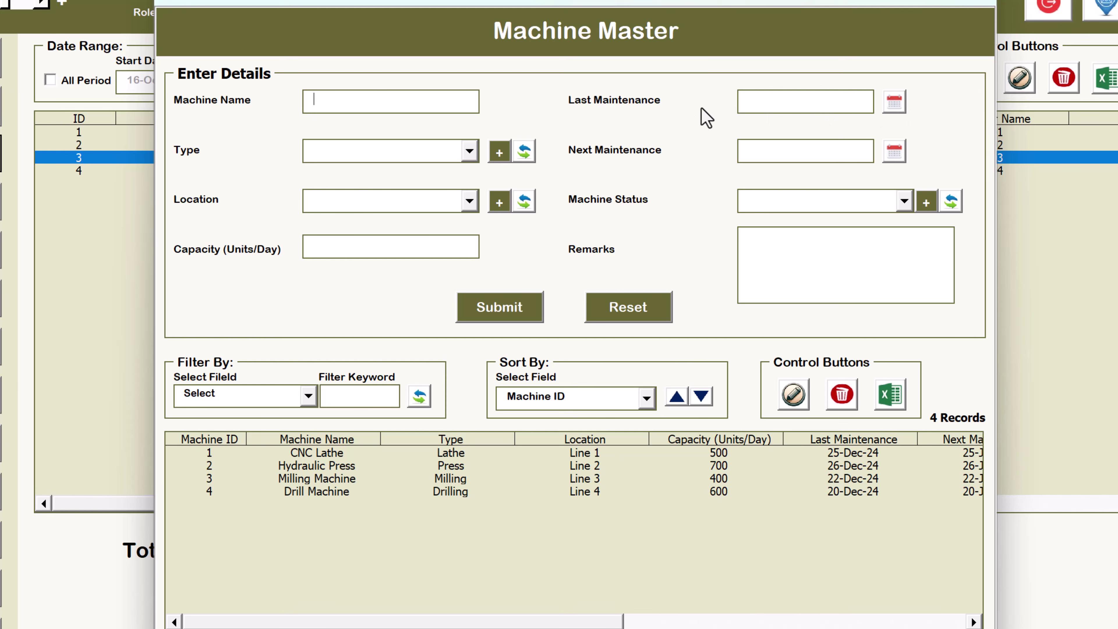
left_click(894, 102)
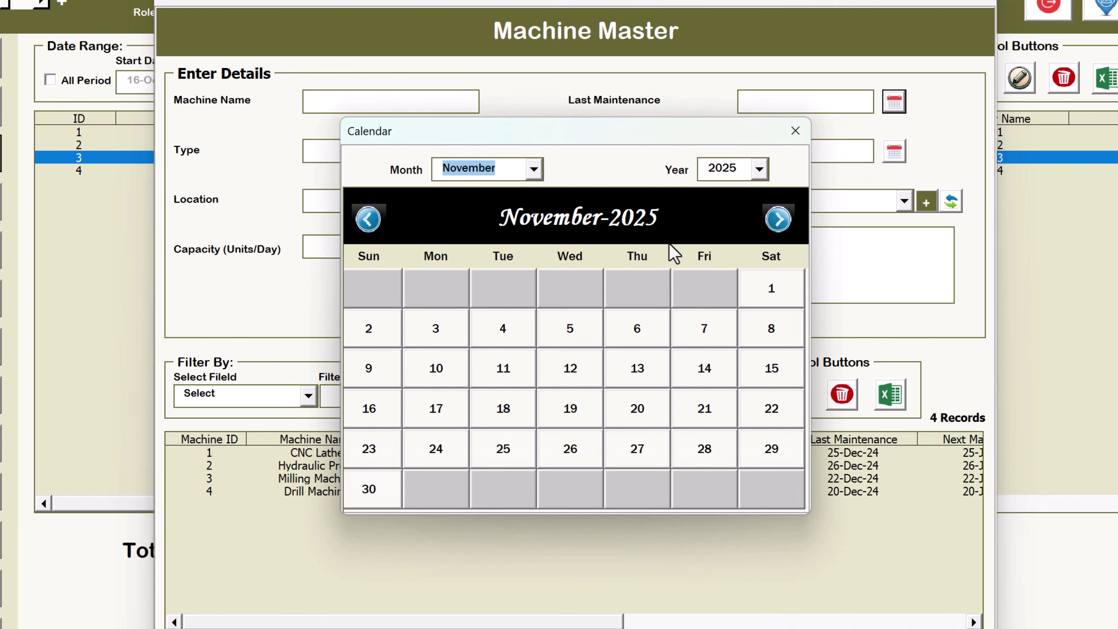
left_click(772, 291)
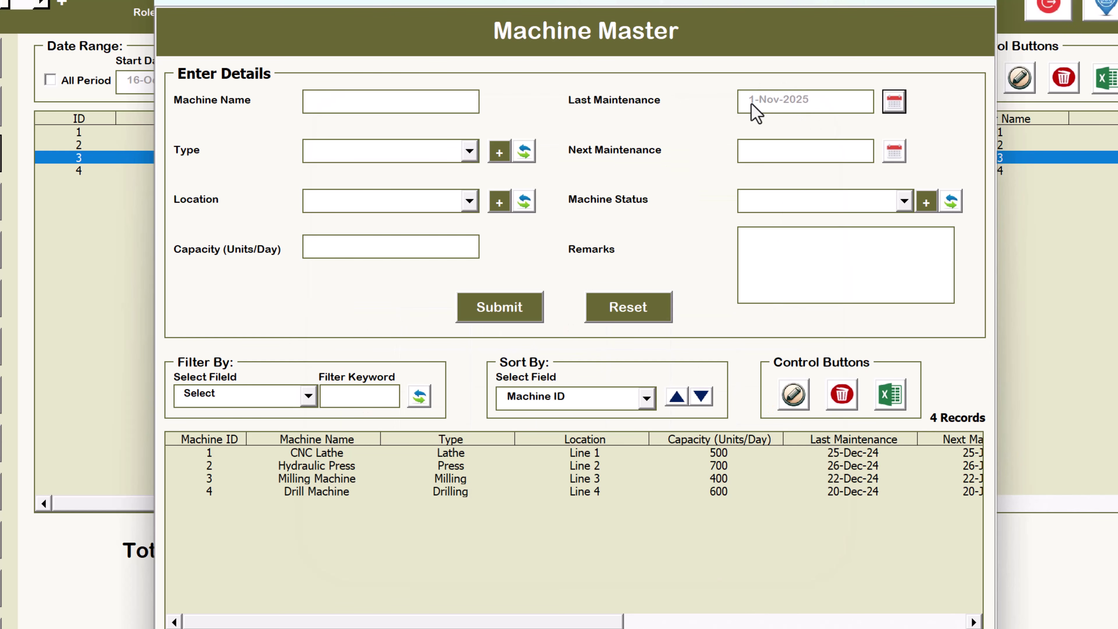
left_click(434, 101)
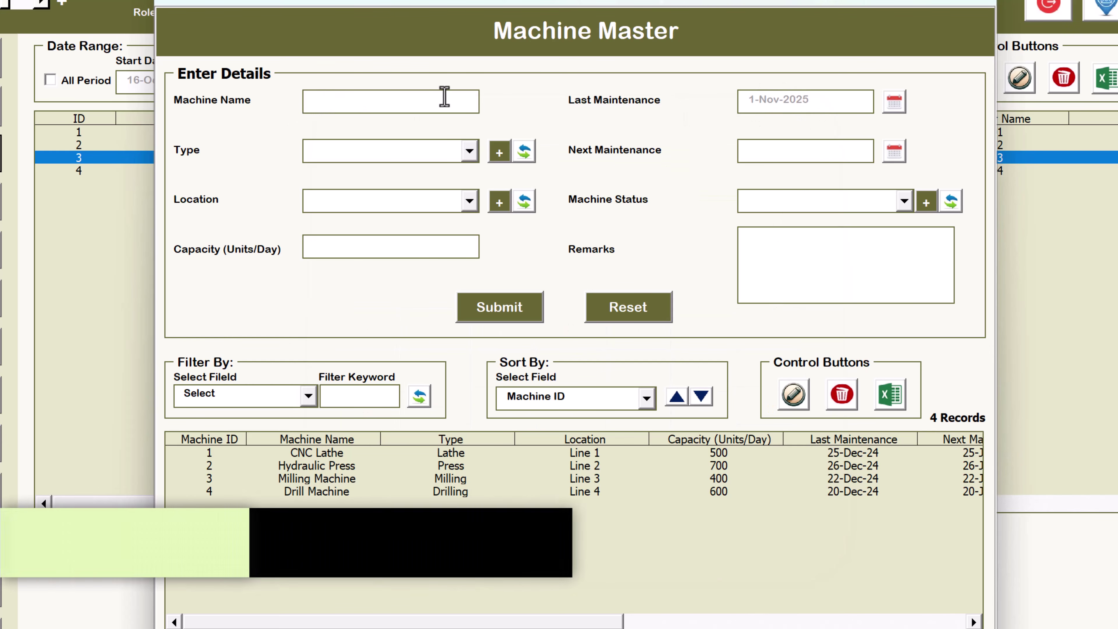
type("Test")
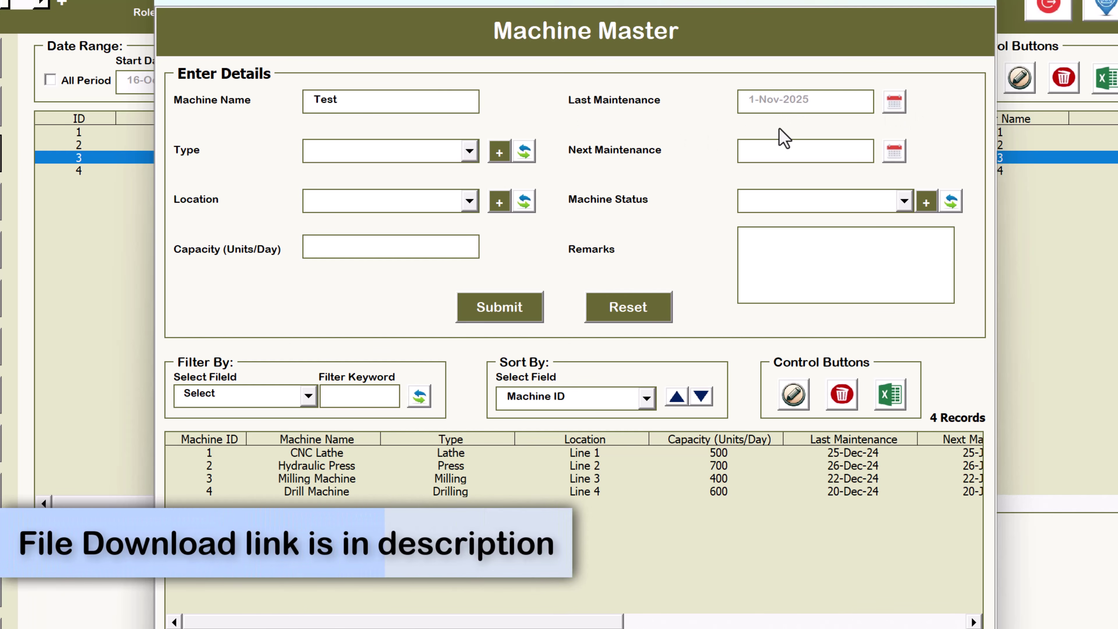
Open the Manage List editor for the machine Type list
left_click(346, 152)
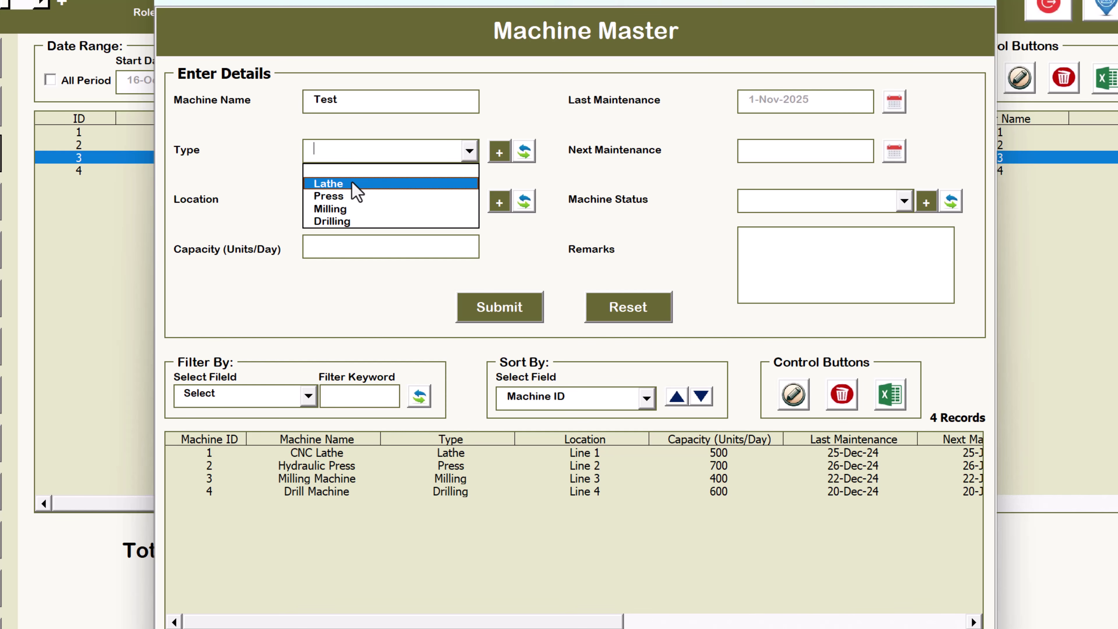
left_click(505, 177)
left_click(501, 153)
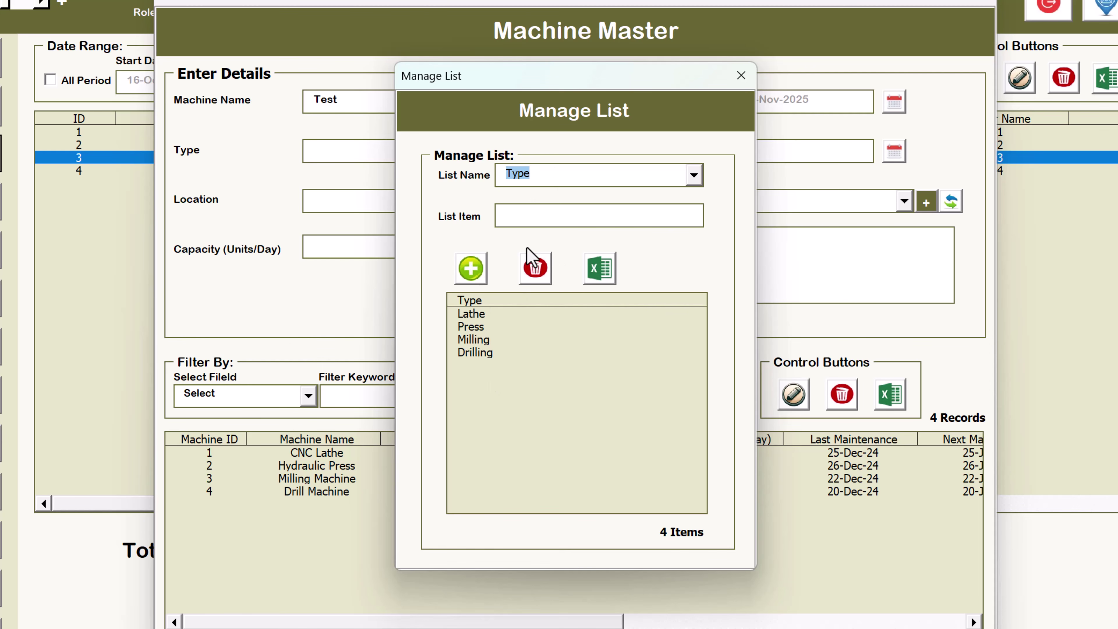
Add abc as a new entry in the machine Type list
left_click(579, 215)
left_click(474, 278)
left_click(581, 392)
left_click(458, 367)
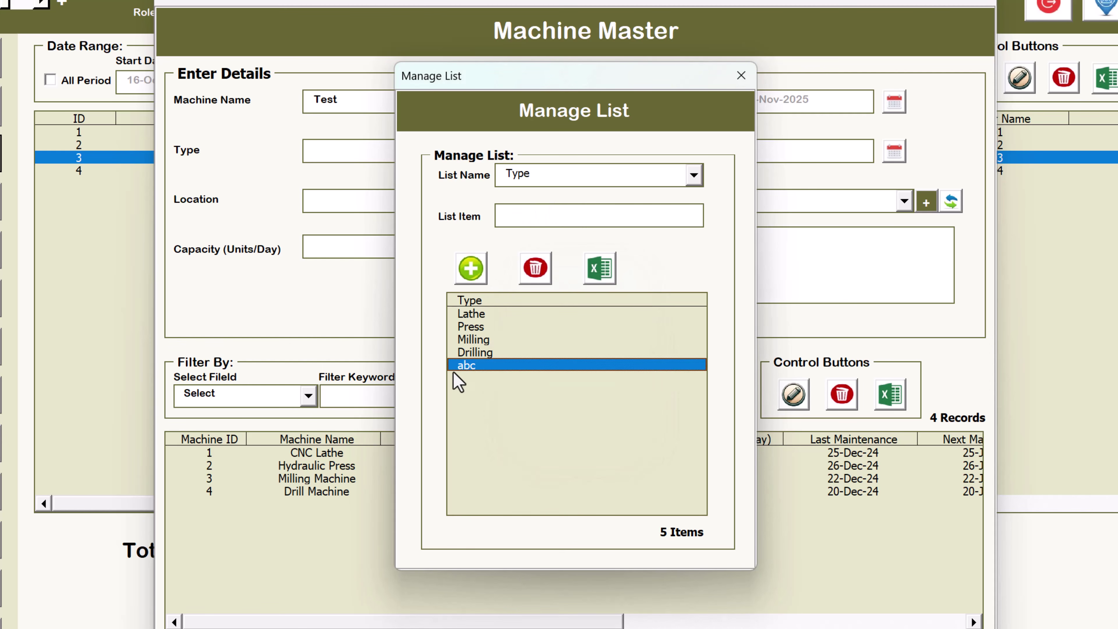
left_click(742, 75)
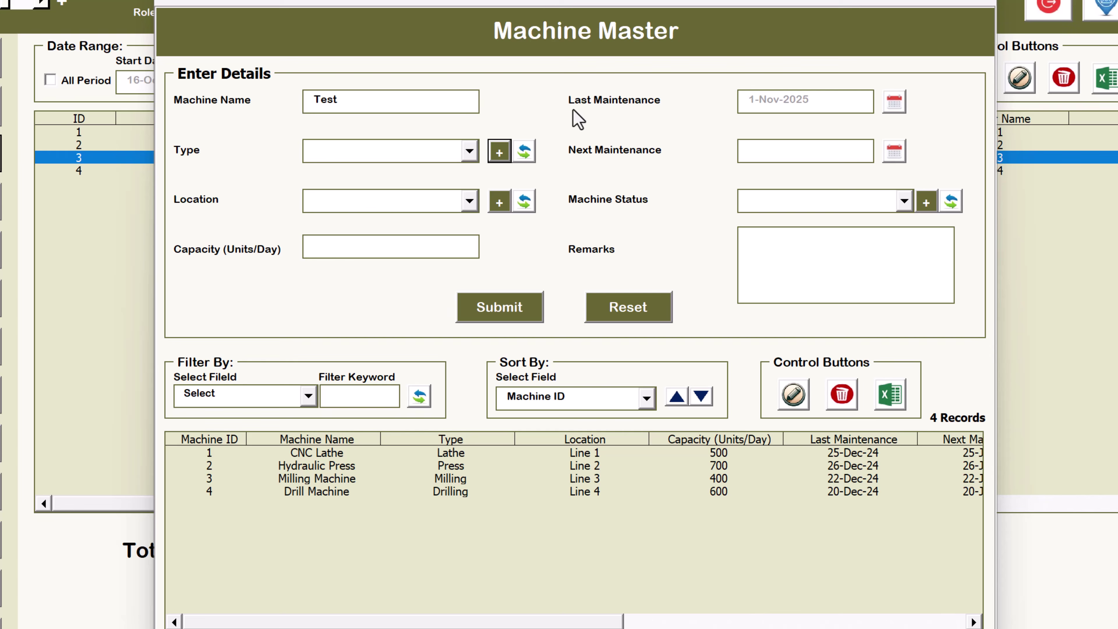
Refresh the Type dropdown and set the Test machine's type to abc
left_click(392, 154)
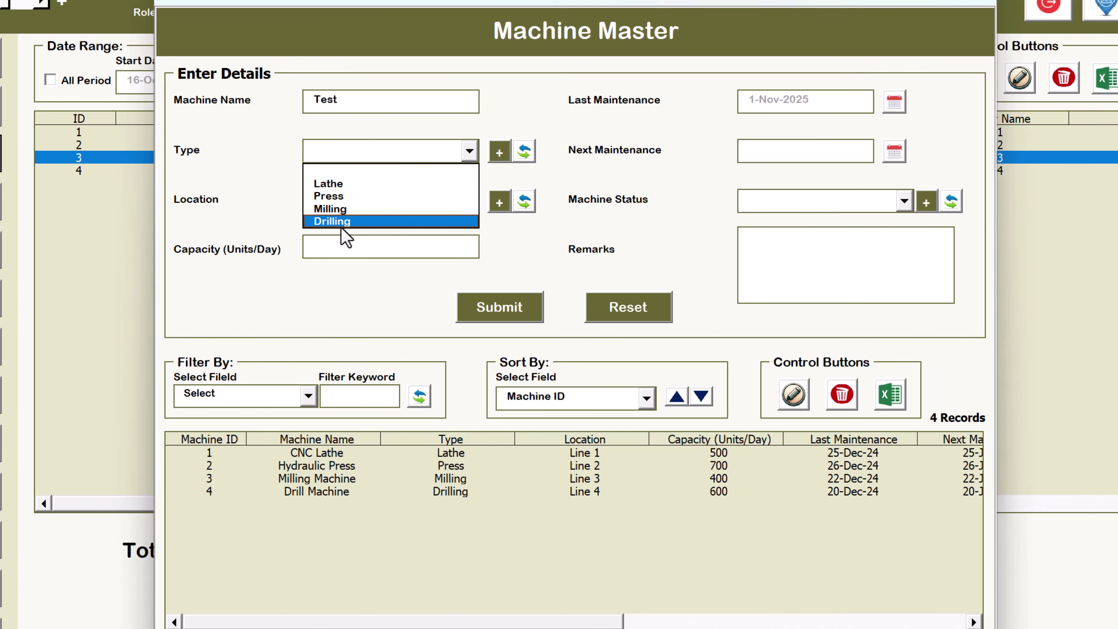
left_click(525, 152)
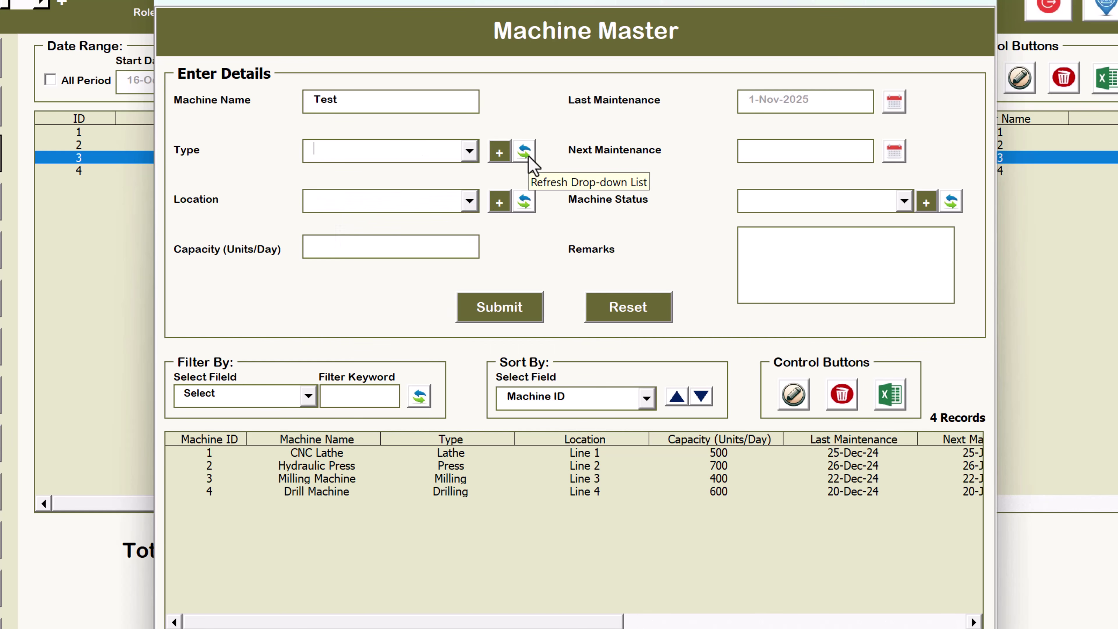
left_click(529, 156)
left_click(412, 150)
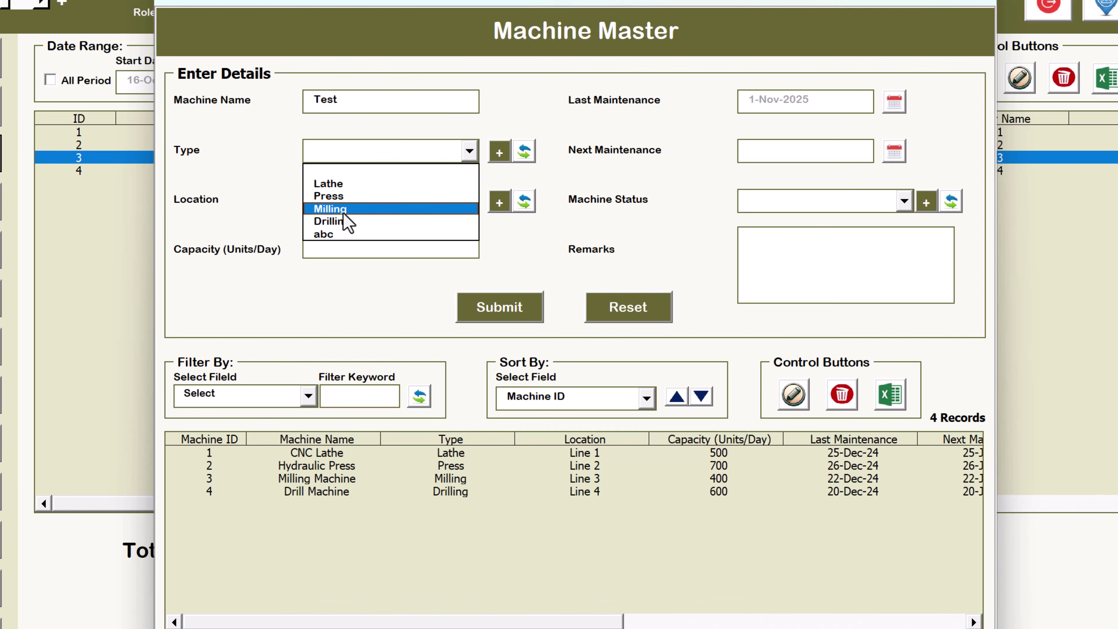
left_click(329, 234)
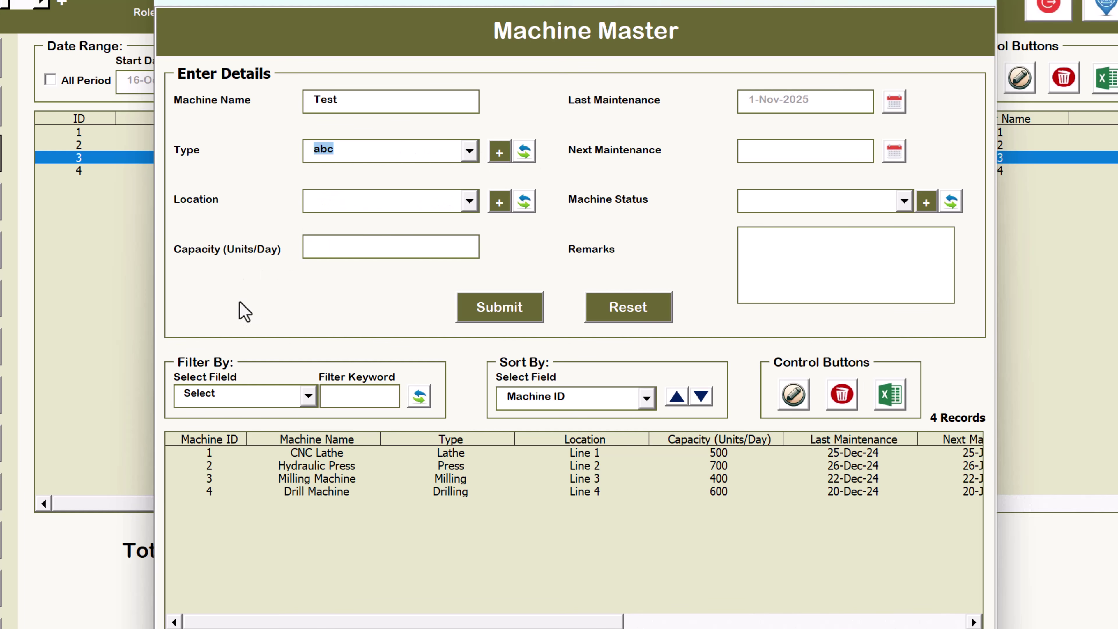
left_click(424, 207)
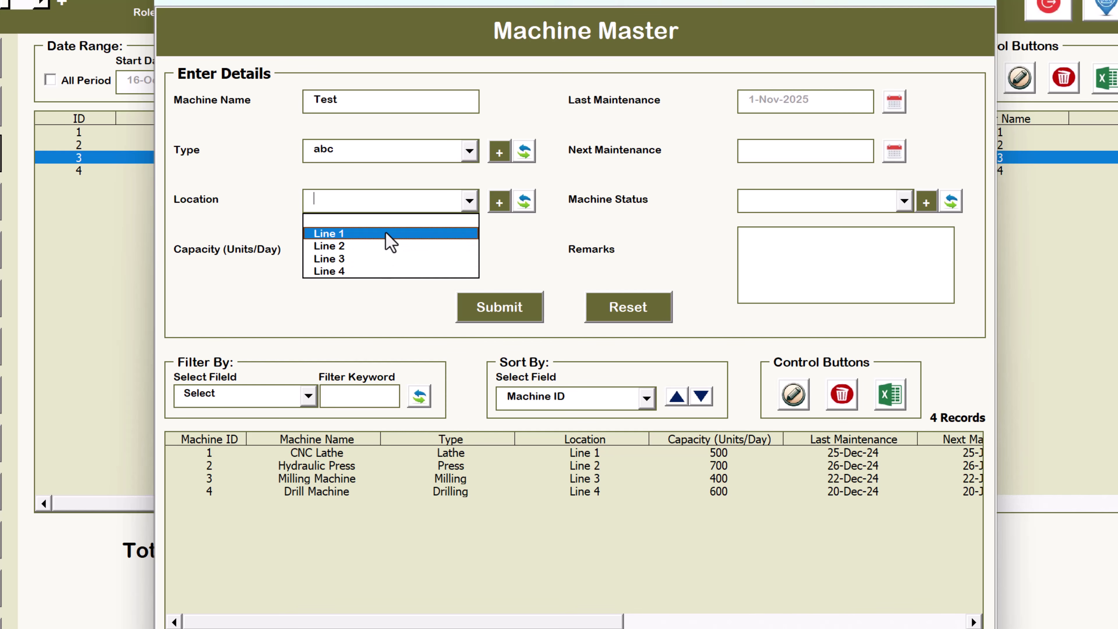
Set the Test machine's location to Line 1
left_click(499, 203)
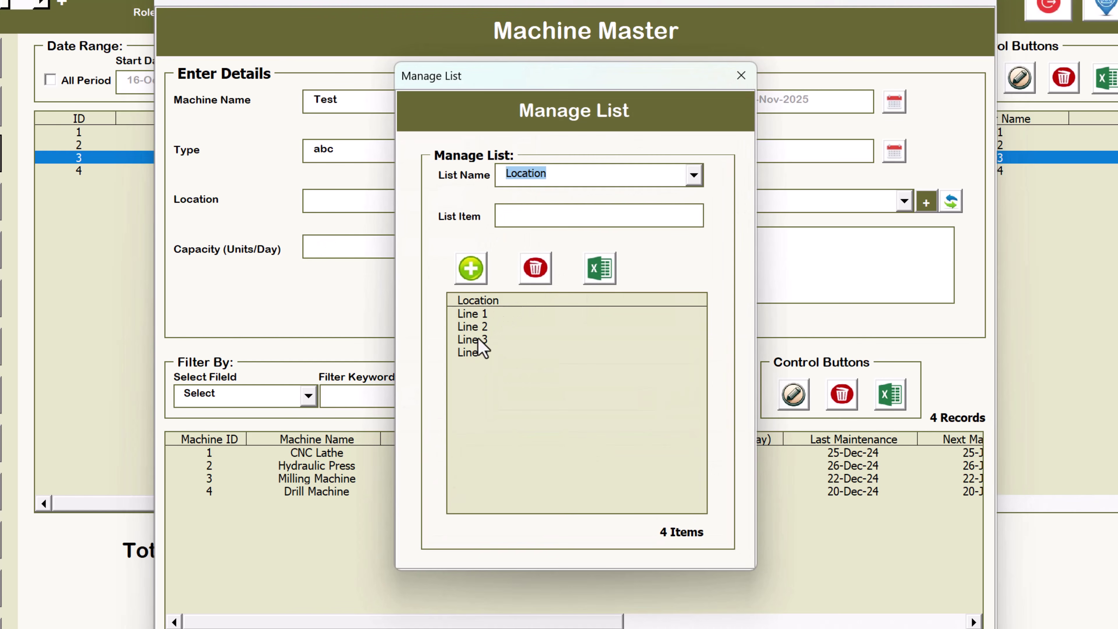
left_click(741, 75)
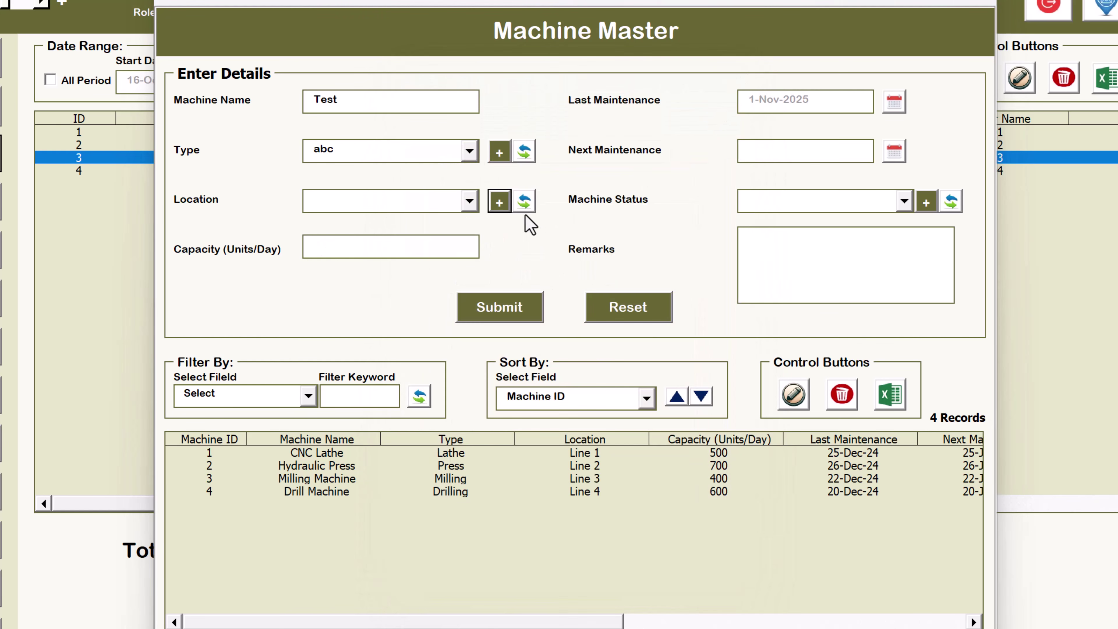
left_click(390, 206)
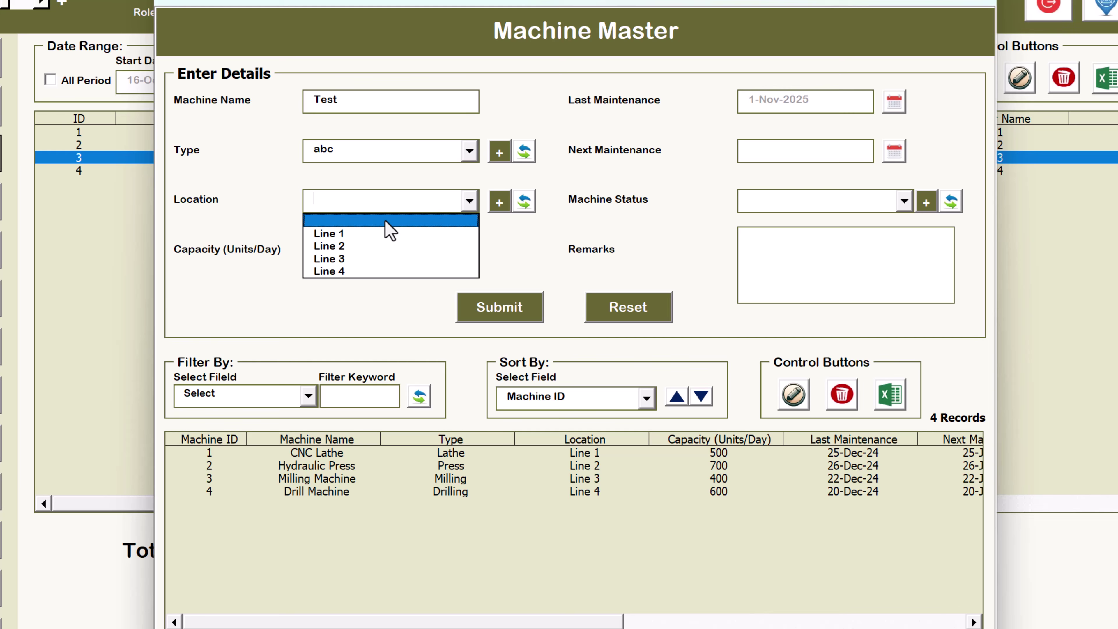
left_click(369, 237)
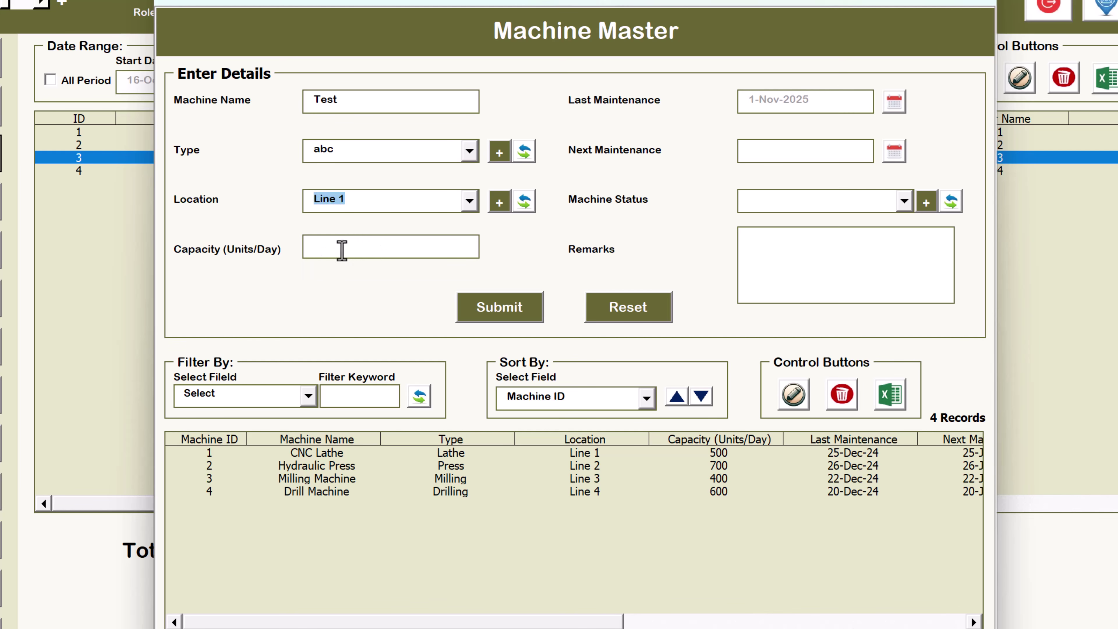
left_click(342, 250)
Set next maintenance to 13-Feb-2026 using the calendar
left_click(894, 152)
left_click(778, 218)
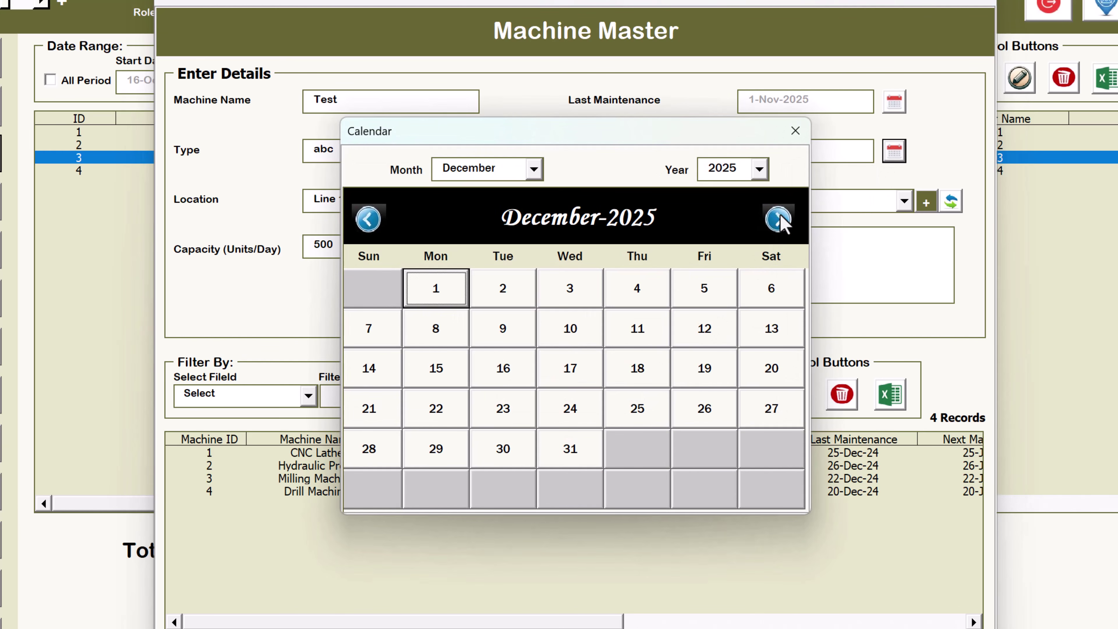
left_click(779, 218)
left_click(779, 218)
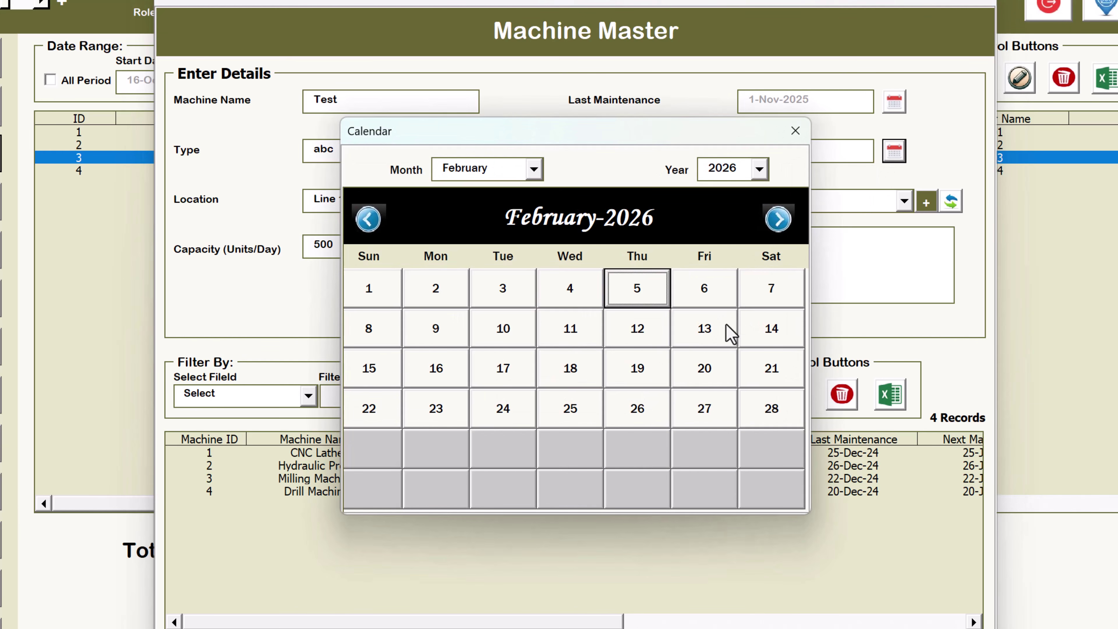
left_click(705, 329)
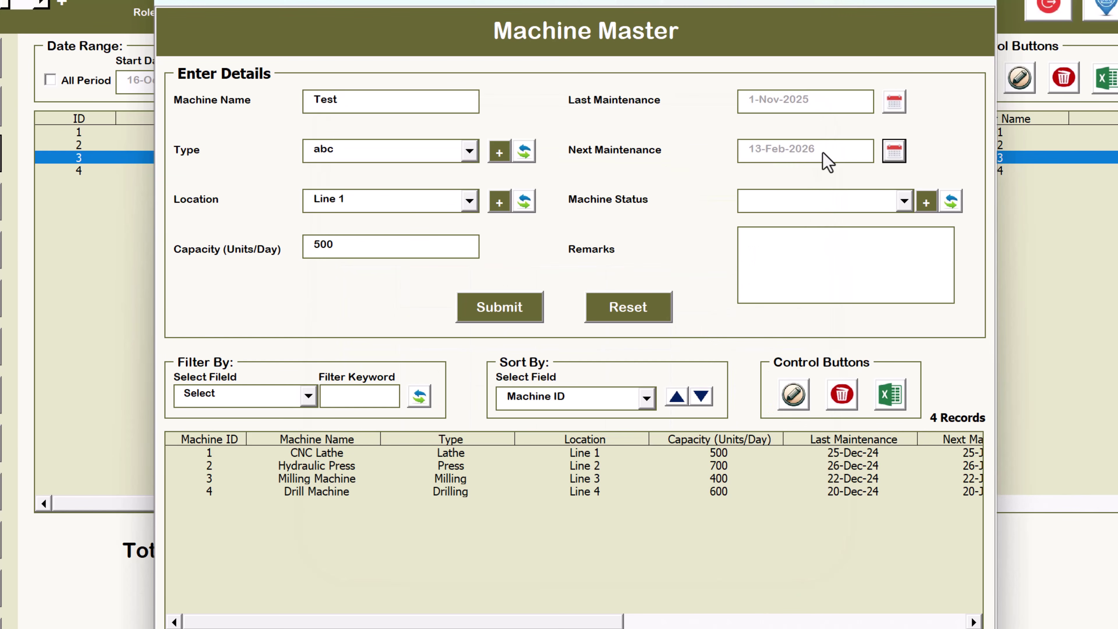
Set the machine status to Active and move into Remarks
left_click(783, 205)
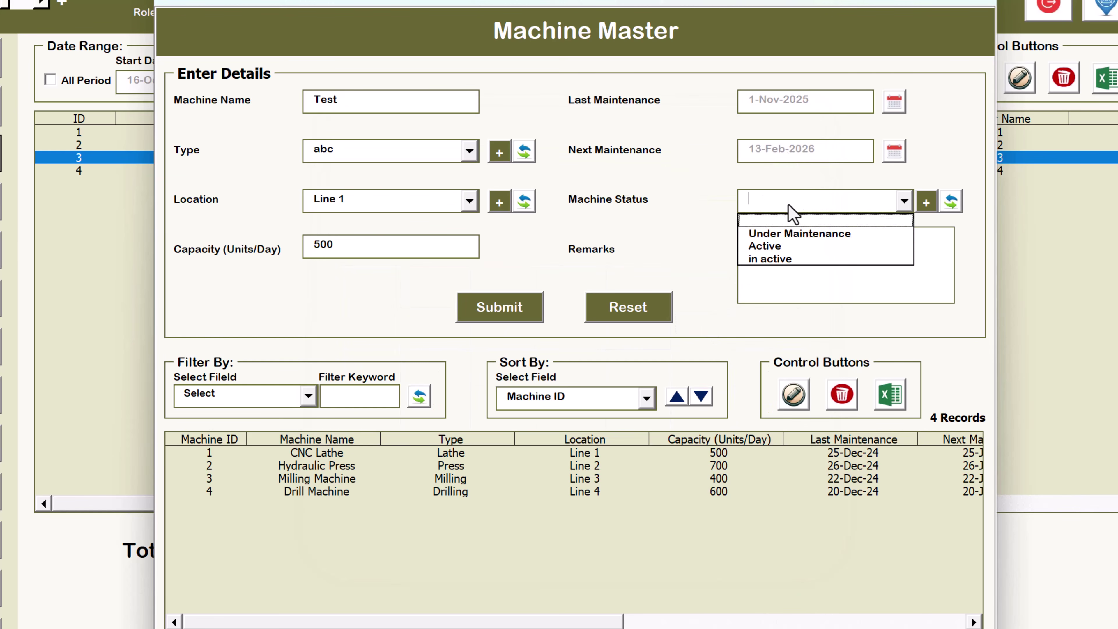
left_click(783, 245)
left_click(816, 200)
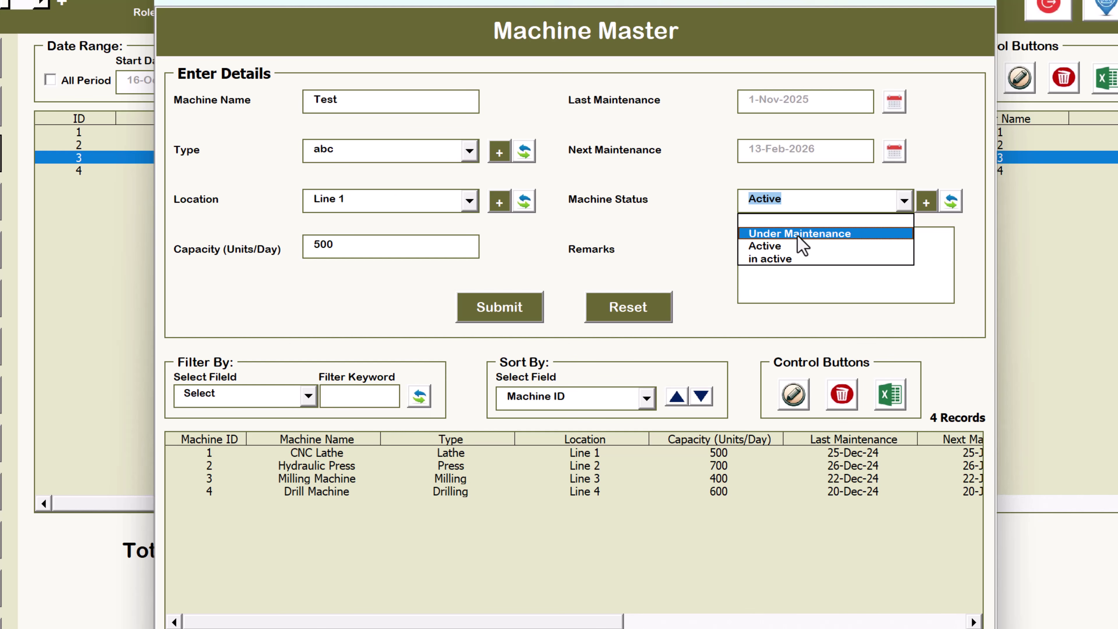
left_click(785, 245)
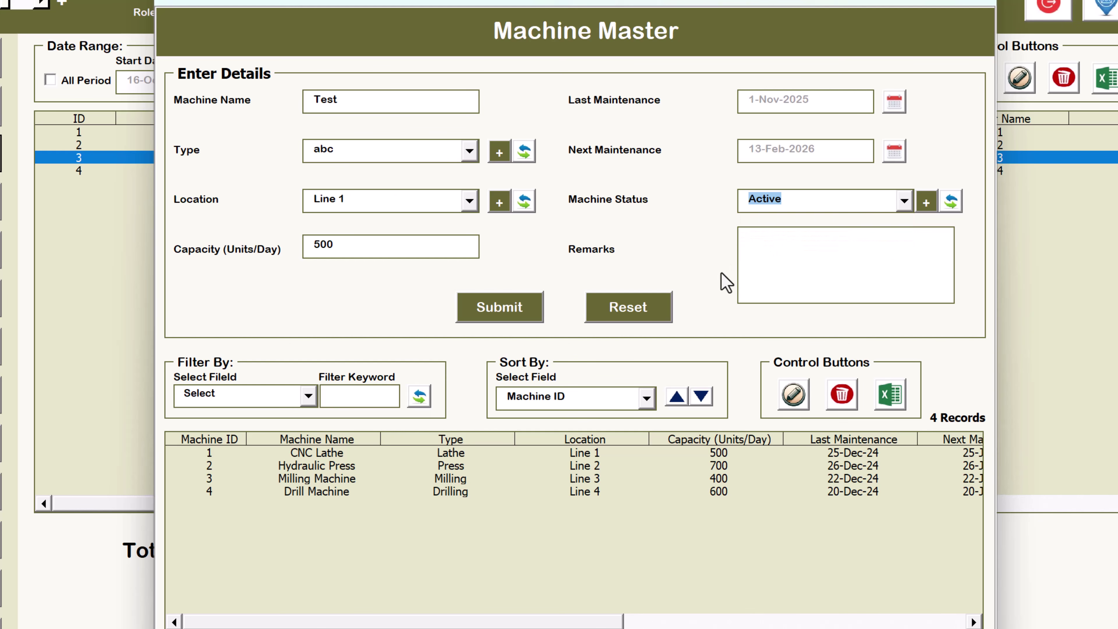
left_click(793, 253)
Submit the Test machine and review record 5's columns in the list
left_click(516, 314)
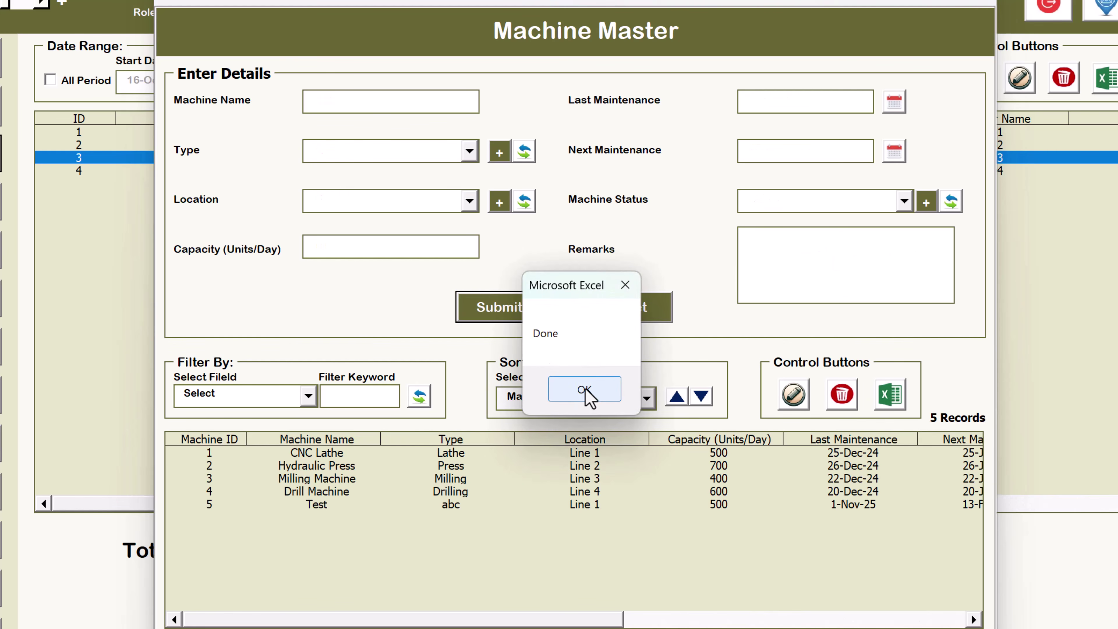
left_click(586, 392)
left_click(291, 506)
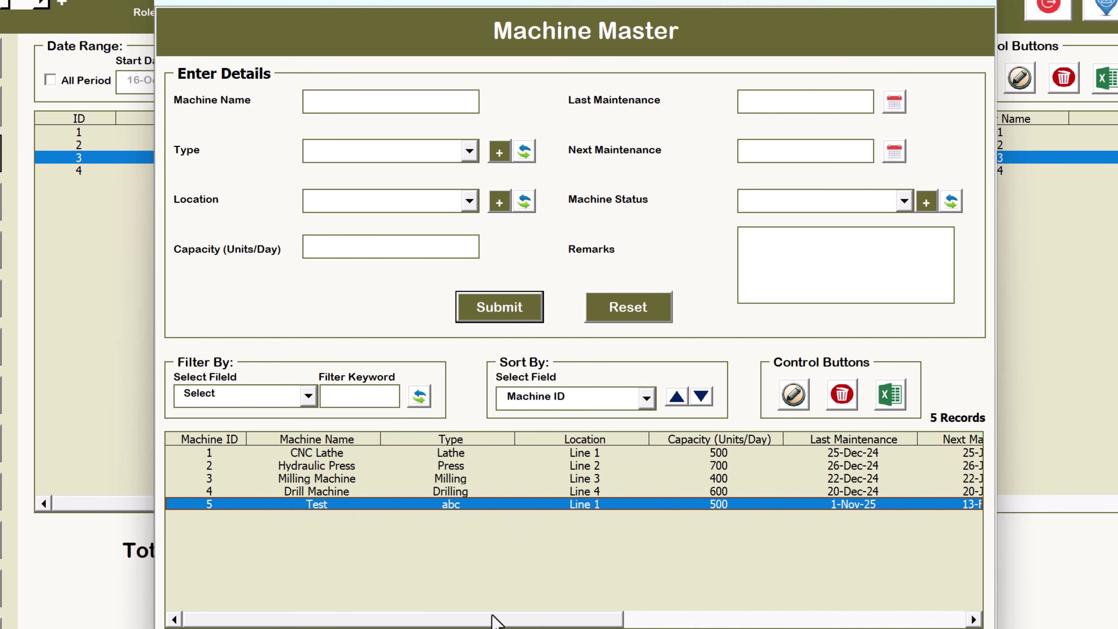
scroll(493, 621, "right", 5)
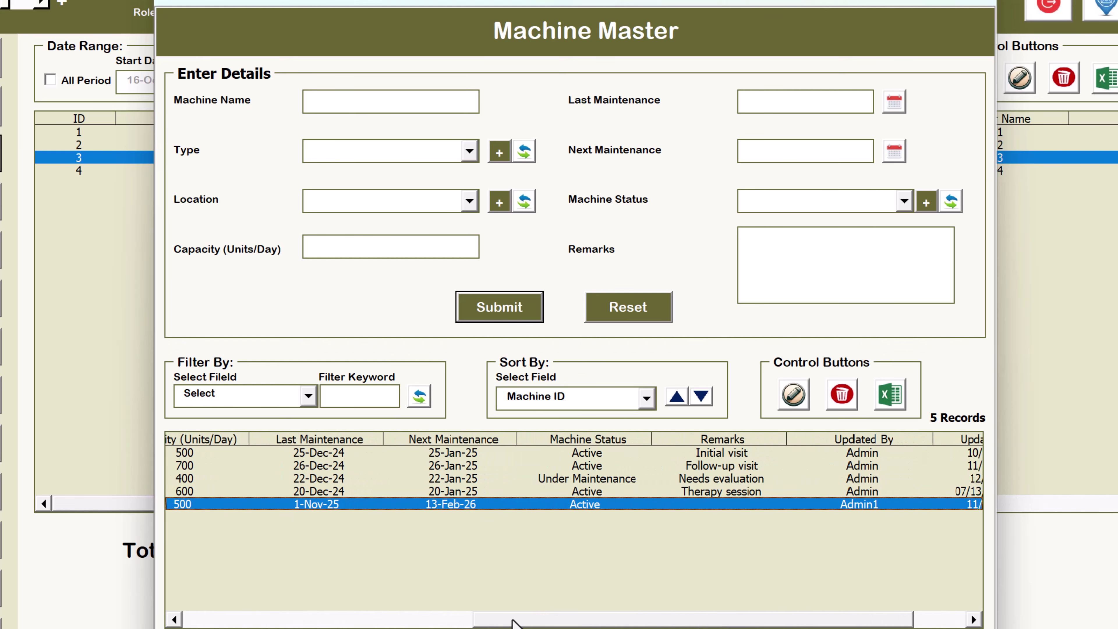
left_click_drag(511, 621, 237, 592)
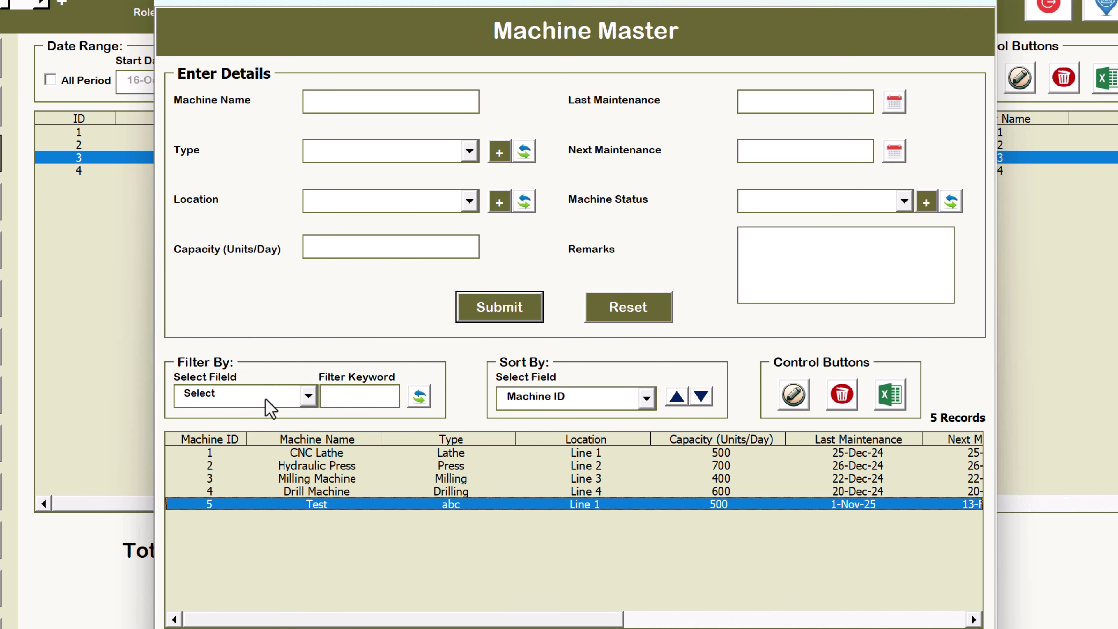
left_click(308, 395)
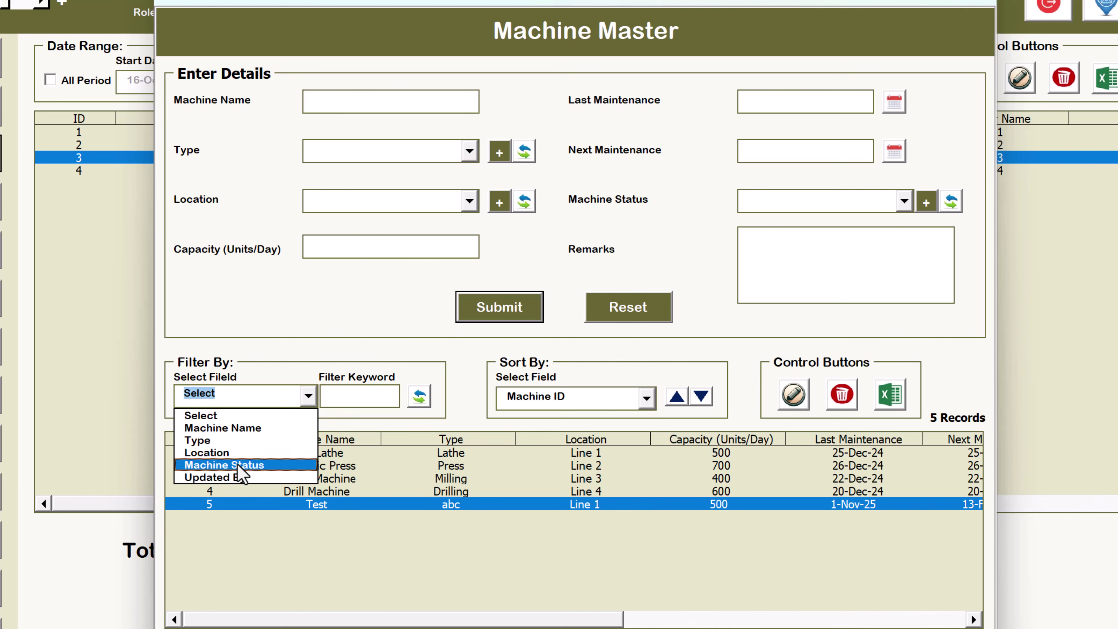
left_click(239, 451)
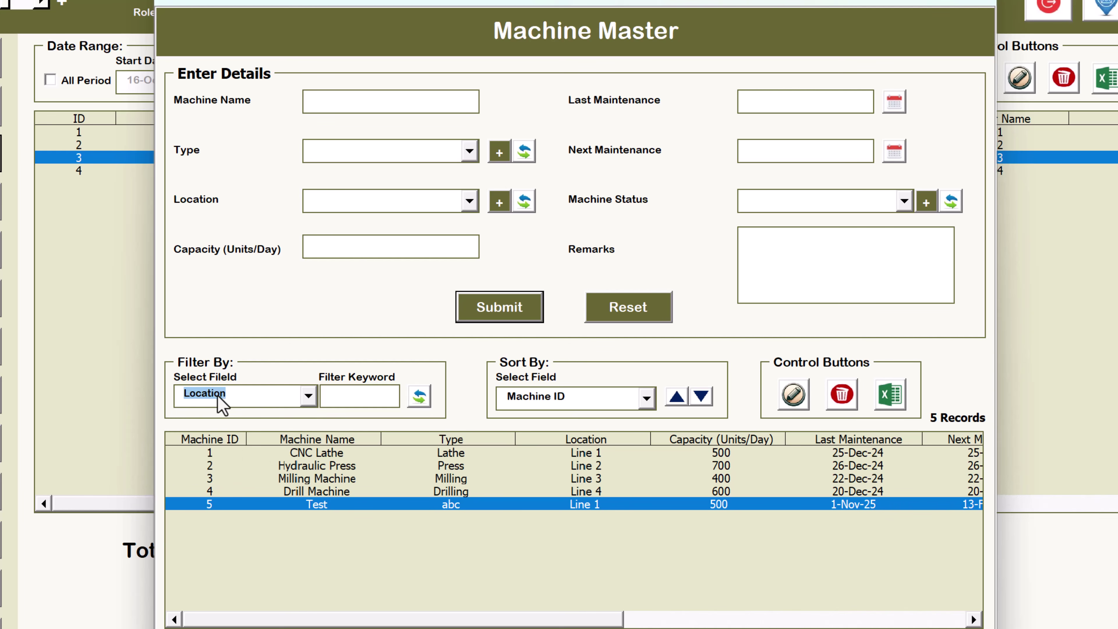
left_click(354, 392)
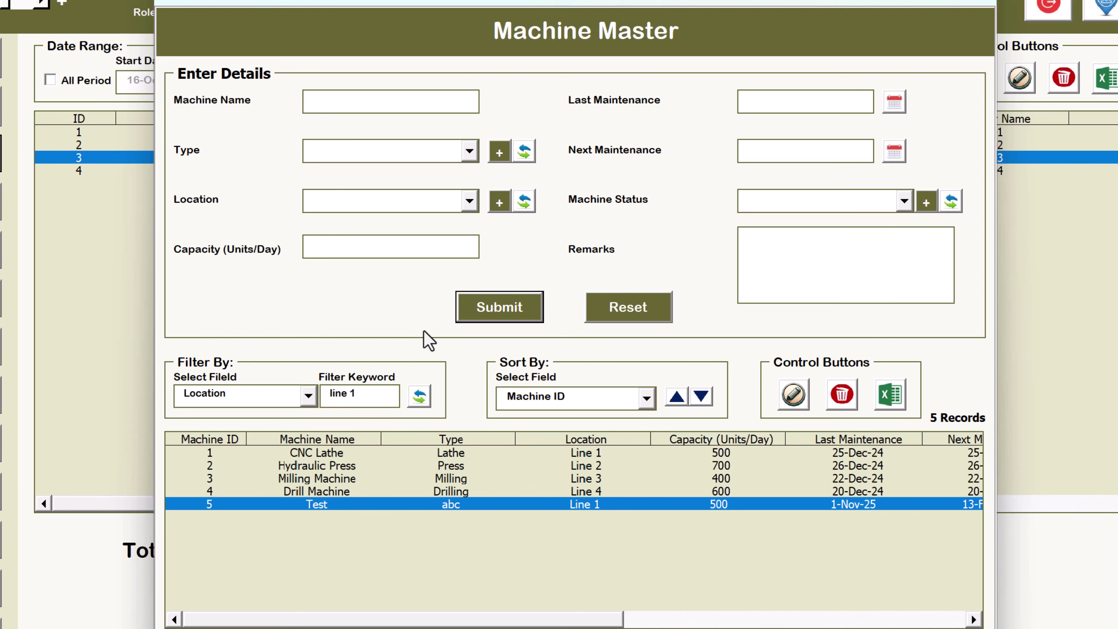
type("line 1")
left_click(419, 396)
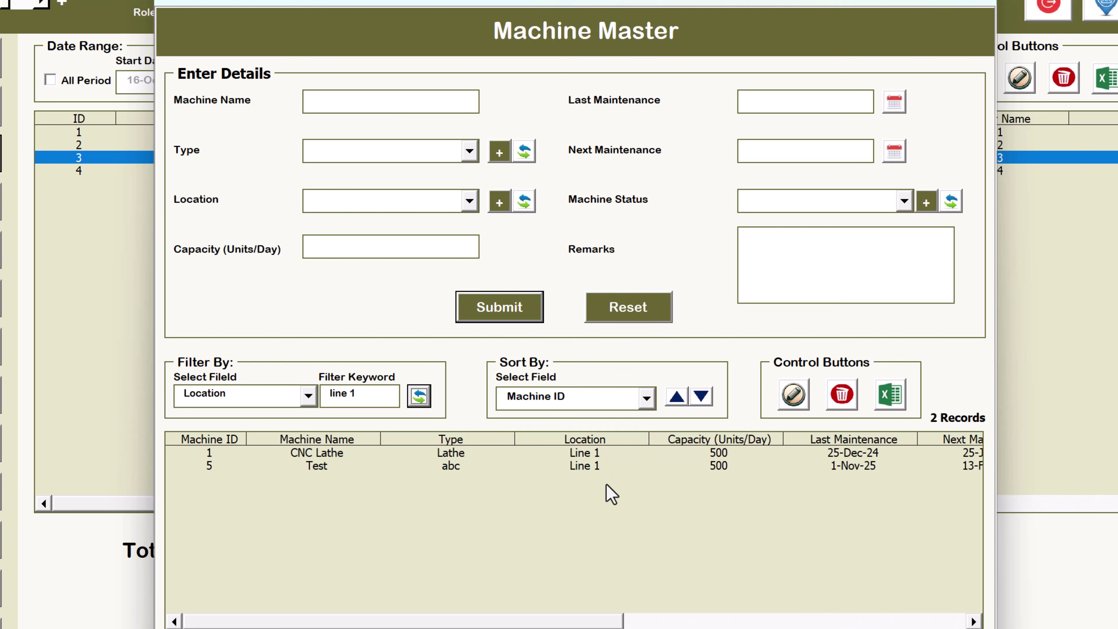
left_click_drag(346, 393, 407, 403)
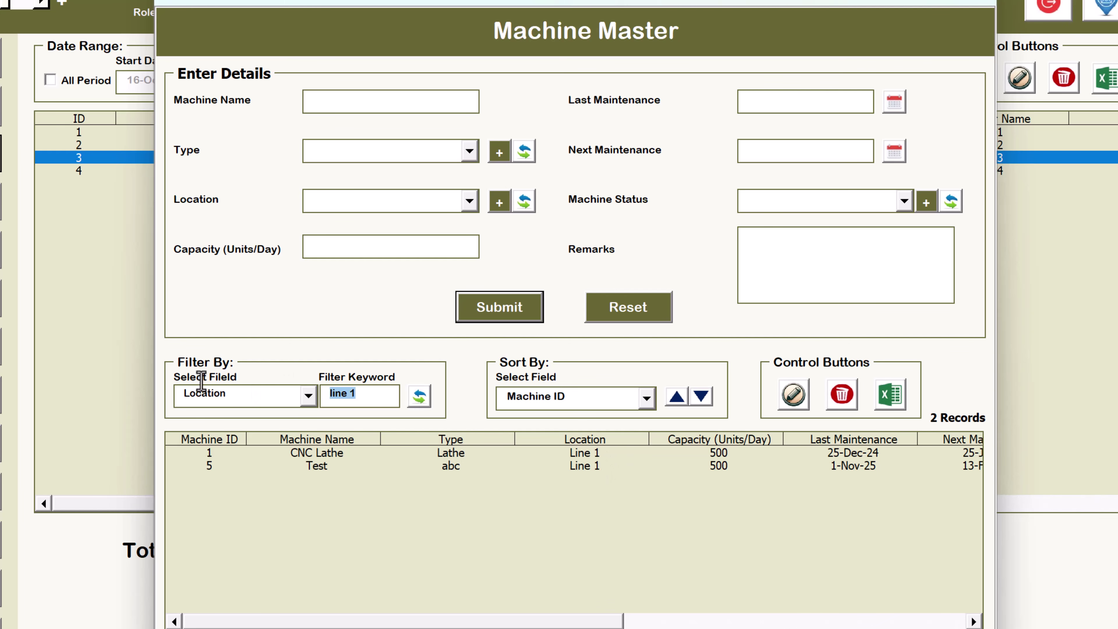
type("1")
left_click(419, 397)
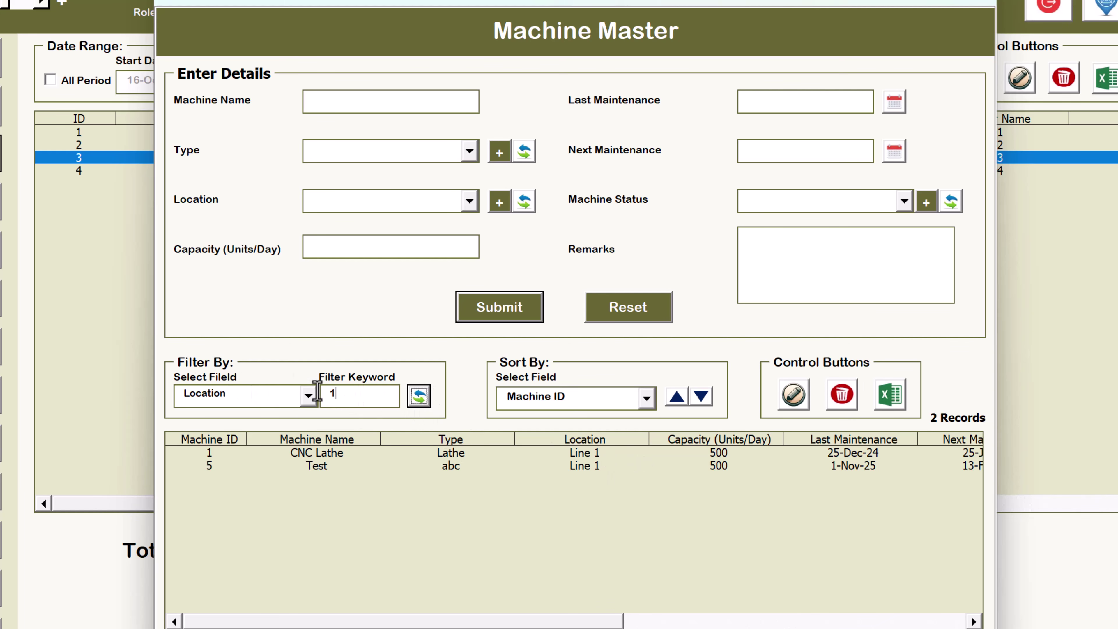
double_click(331, 393)
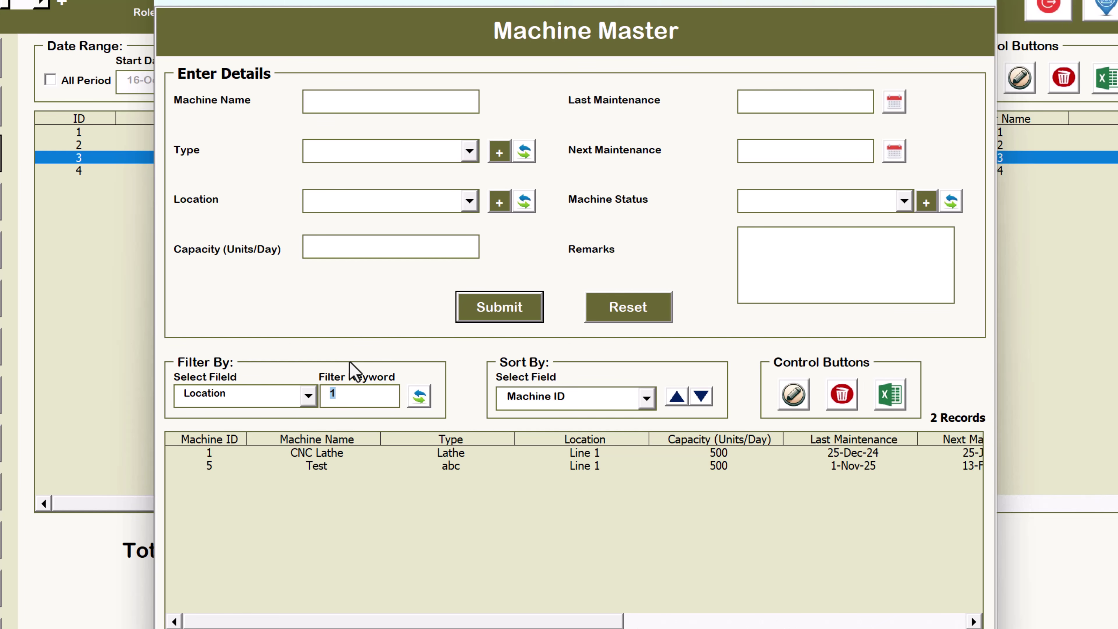
key("BackSpace")
left_click(276, 398)
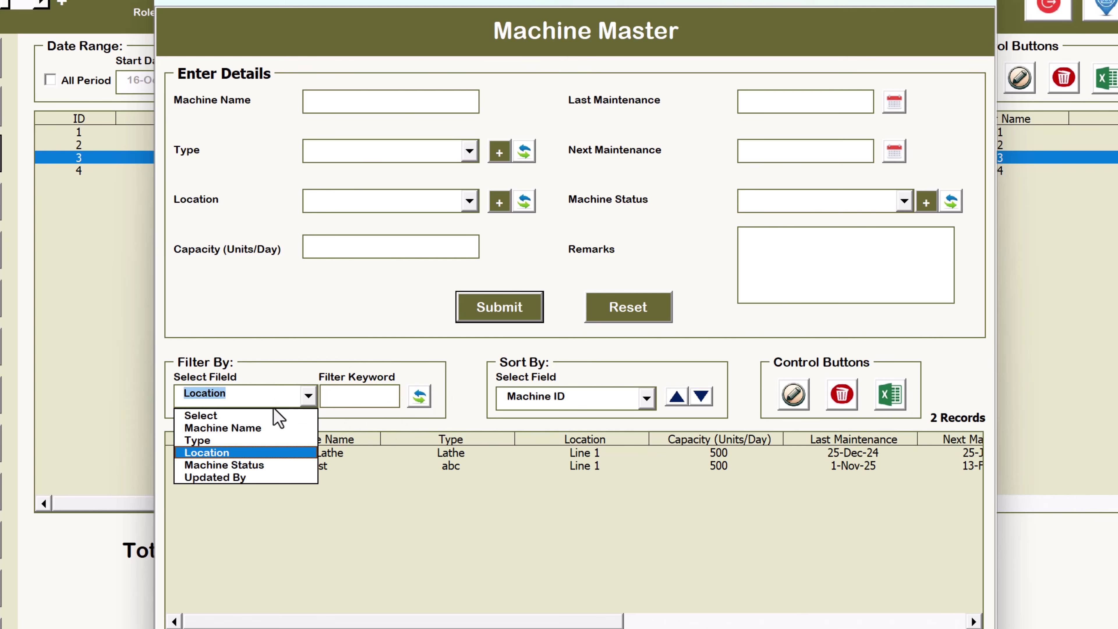
left_click(248, 440)
left_click(380, 395)
type("a")
left_click(420, 396)
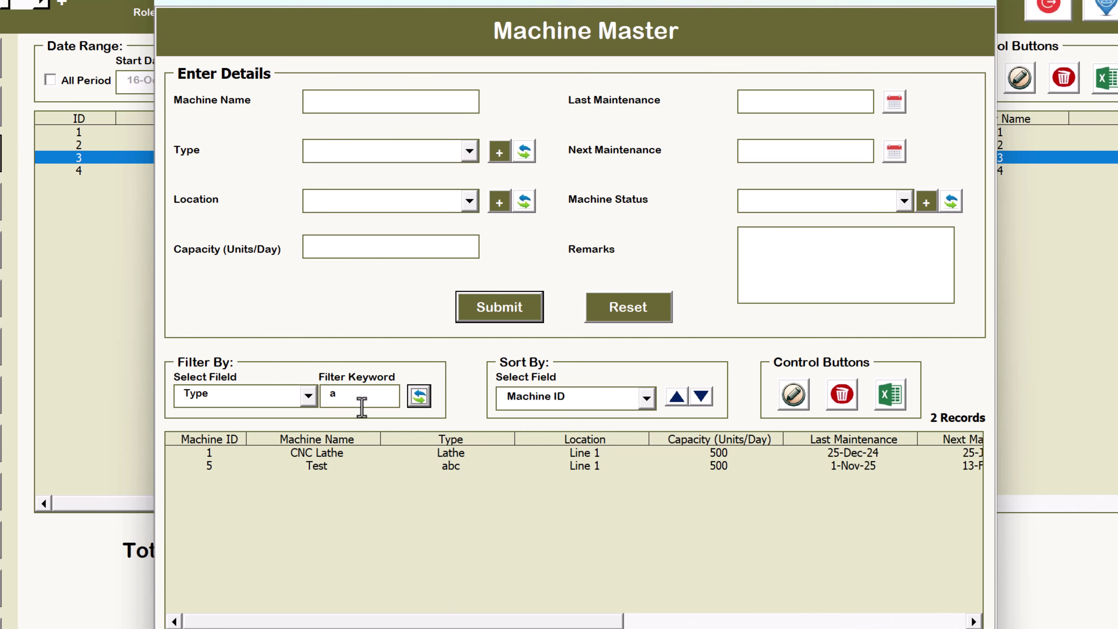
double_click(355, 387)
type("b")
left_click(418, 398)
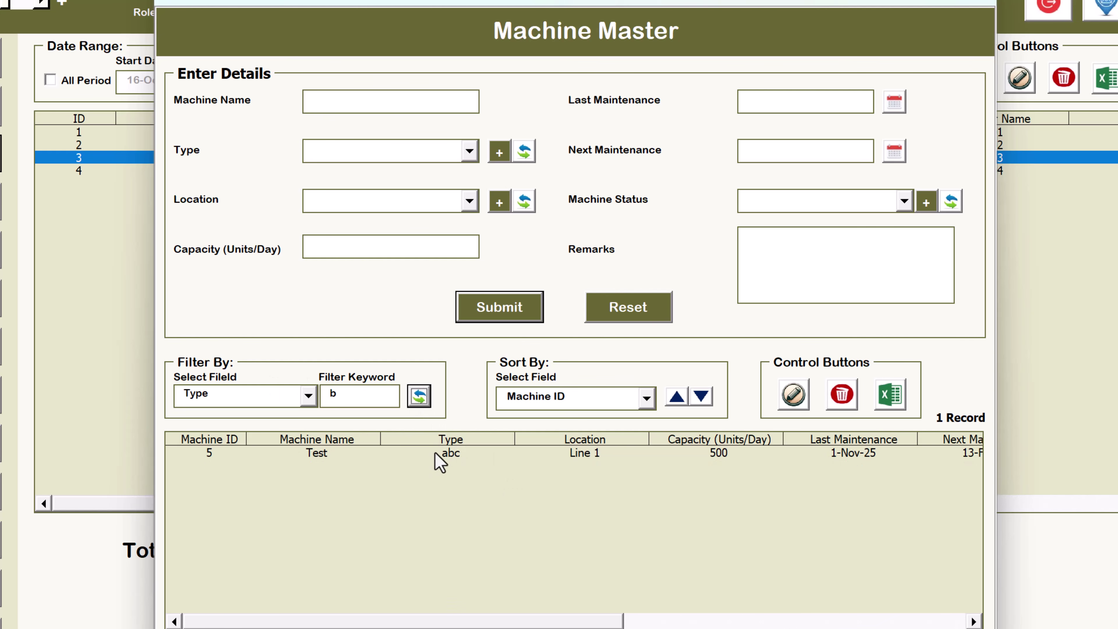
double_click(331, 393)
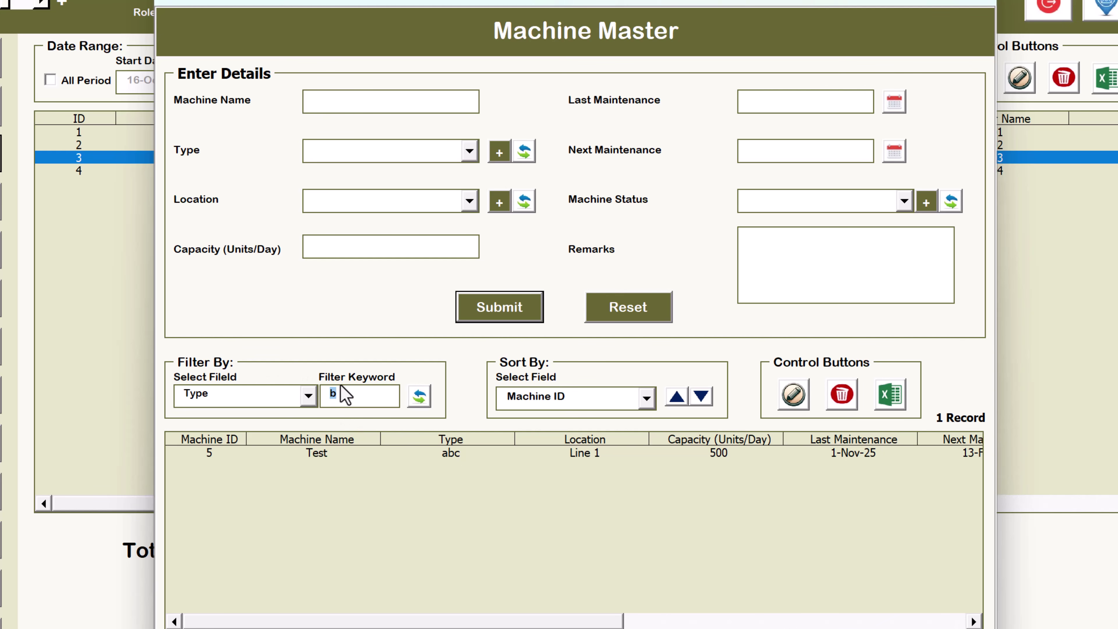
left_click(284, 398)
left_click(251, 419)
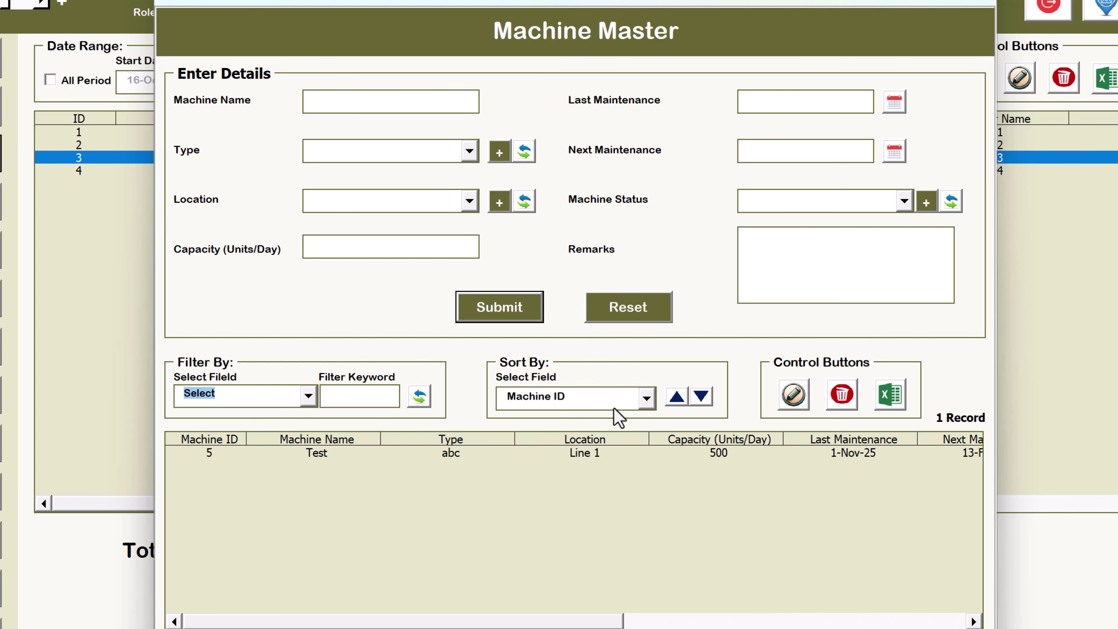
left_click(430, 396)
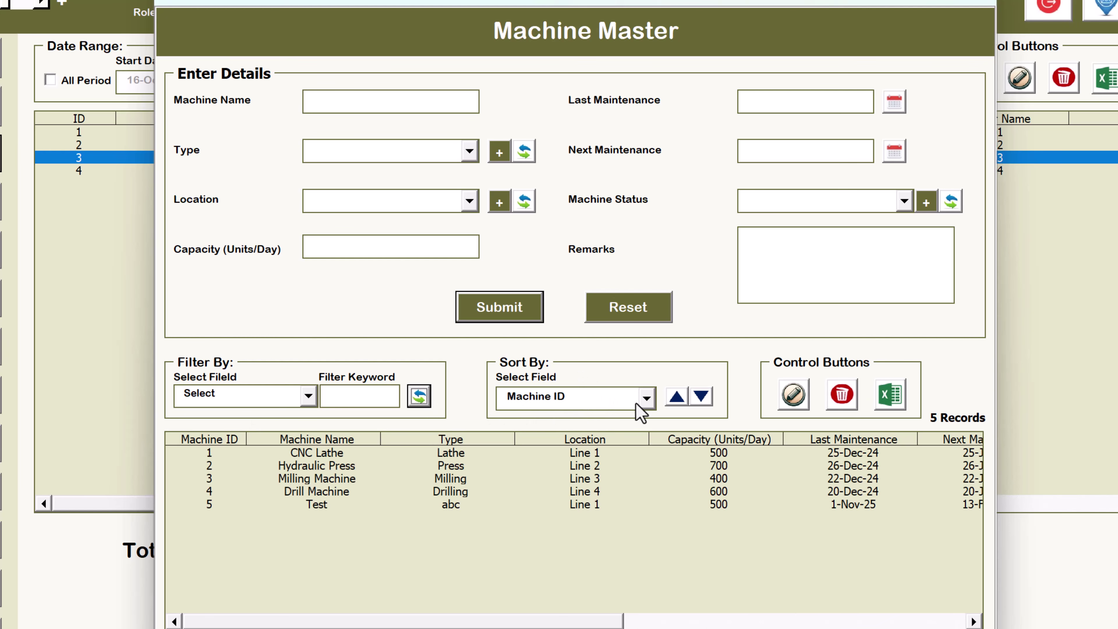
Try ascending and descending sorts by Machine ID and by Machine Name
left_click(678, 396)
left_click(701, 396)
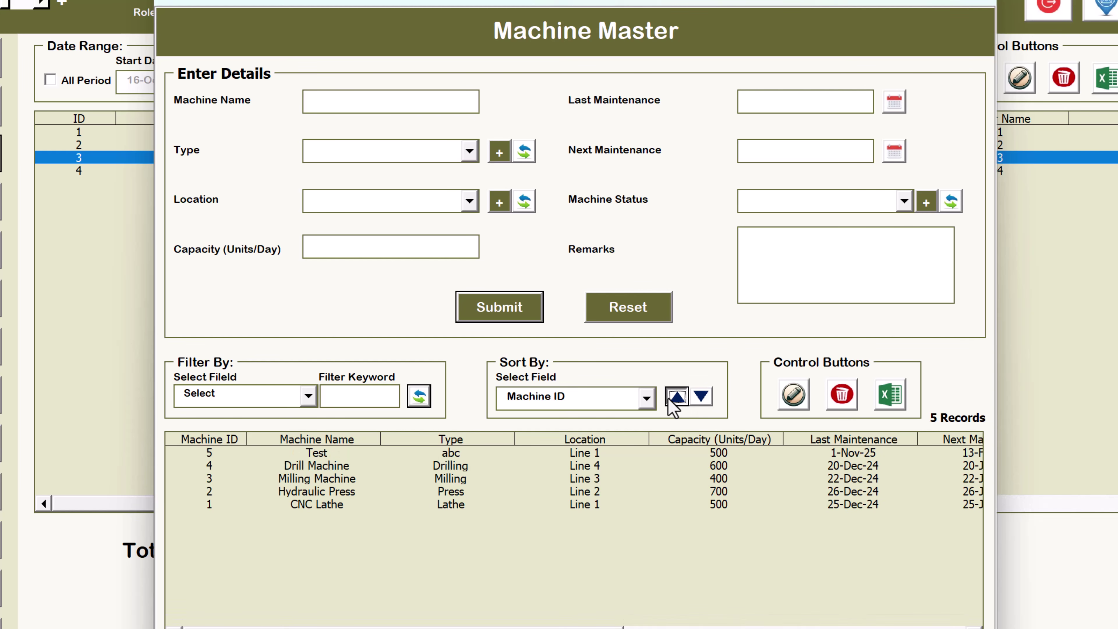
left_click(674, 398)
left_click(702, 396)
left_click(595, 398)
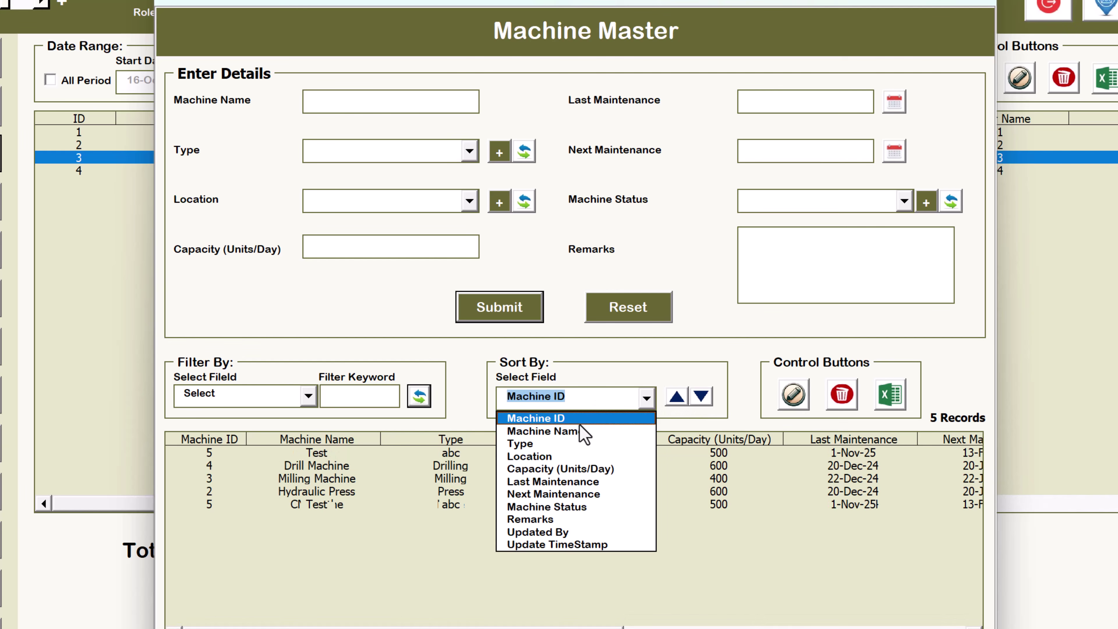
left_click(581, 430)
left_click(677, 396)
left_click(701, 396)
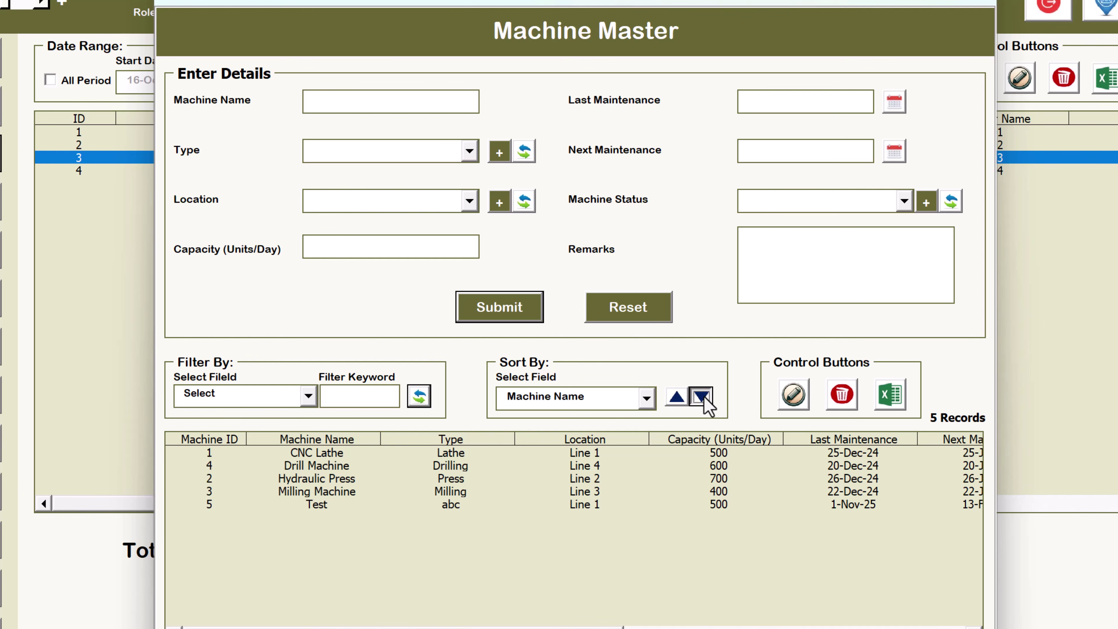
Sort the machine list by Location, ascending
left_click(608, 396)
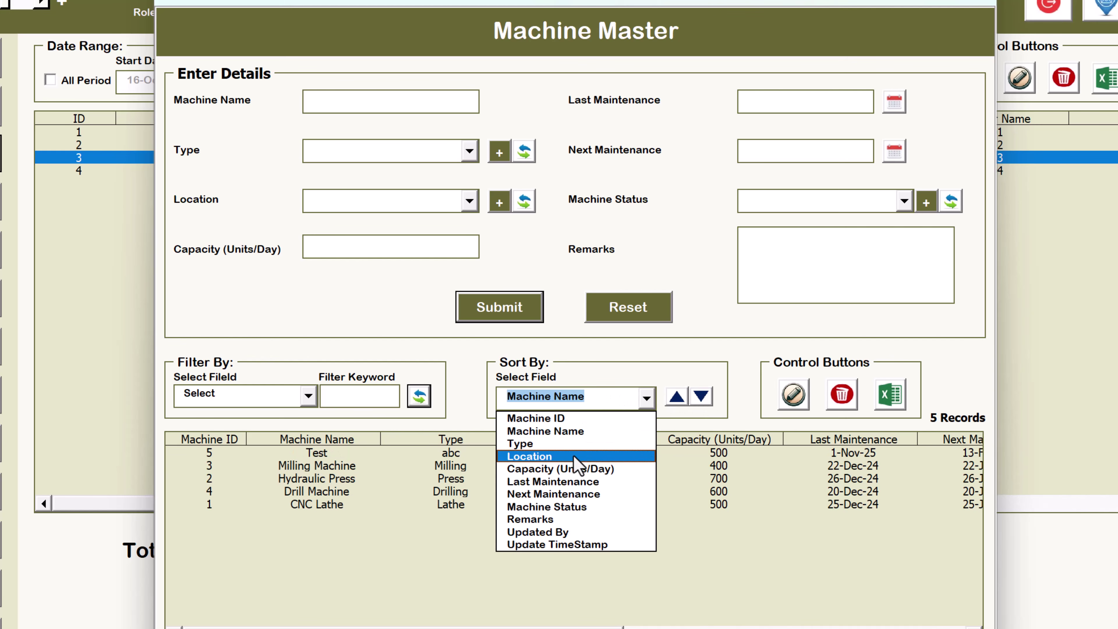
left_click(576, 457)
left_click(678, 397)
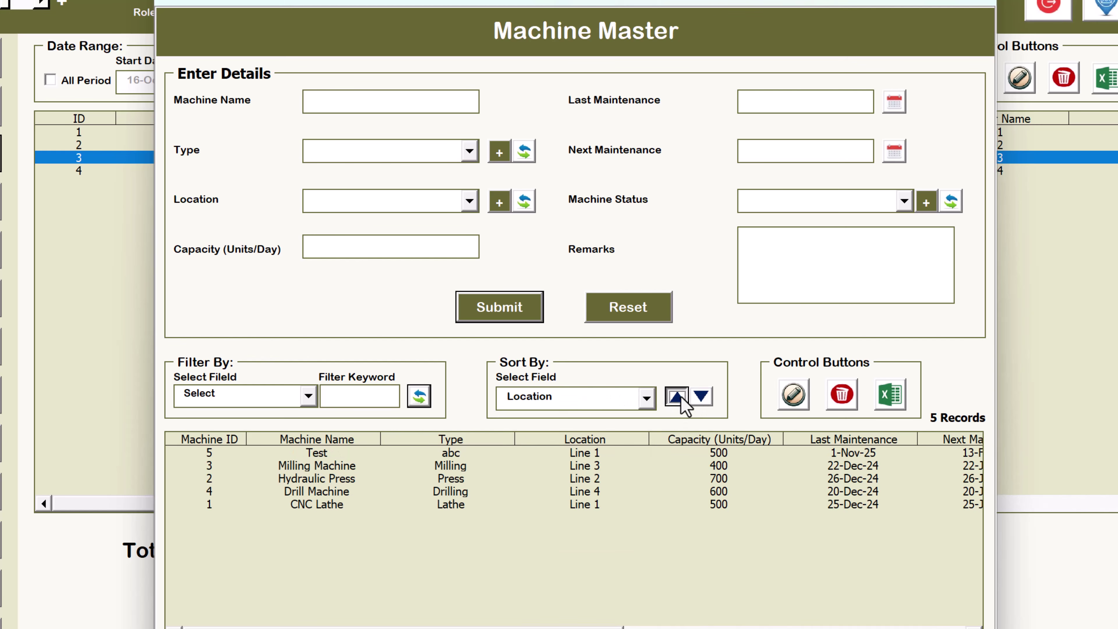
left_click(599, 465)
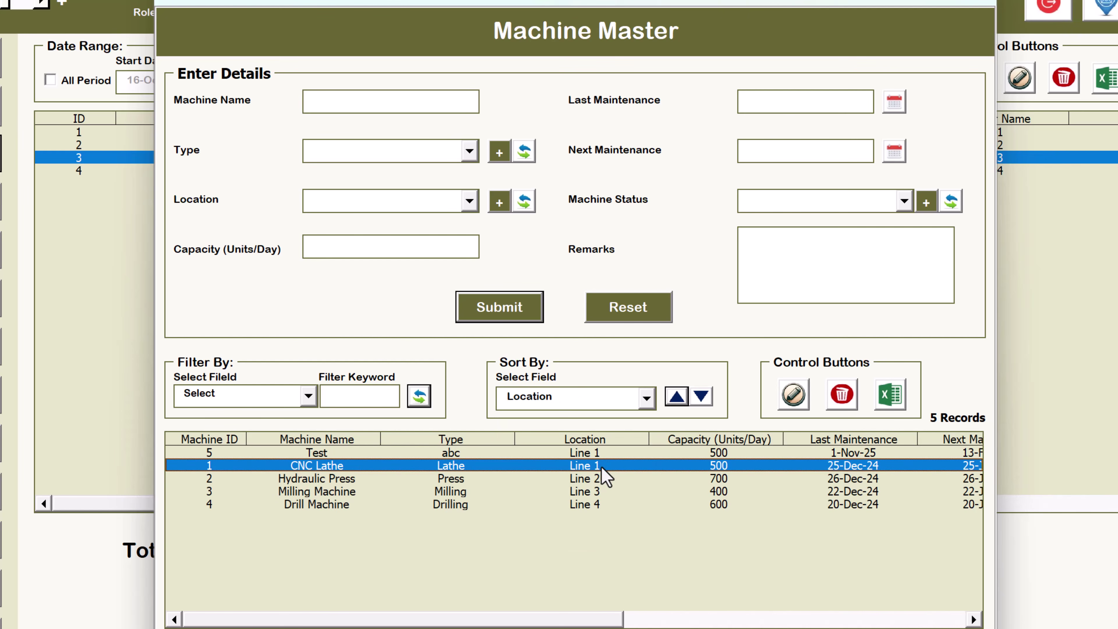
left_click_drag(602, 466, 597, 506)
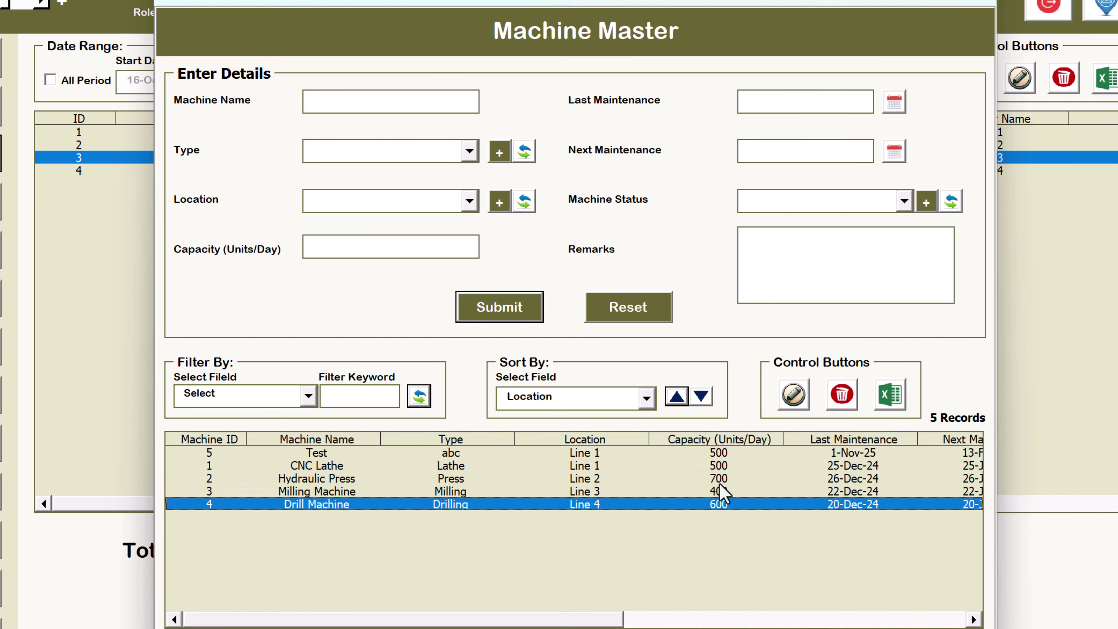
Sort by Capacity (Units/Day), ending ascending from lowest capacity
left_click(626, 398)
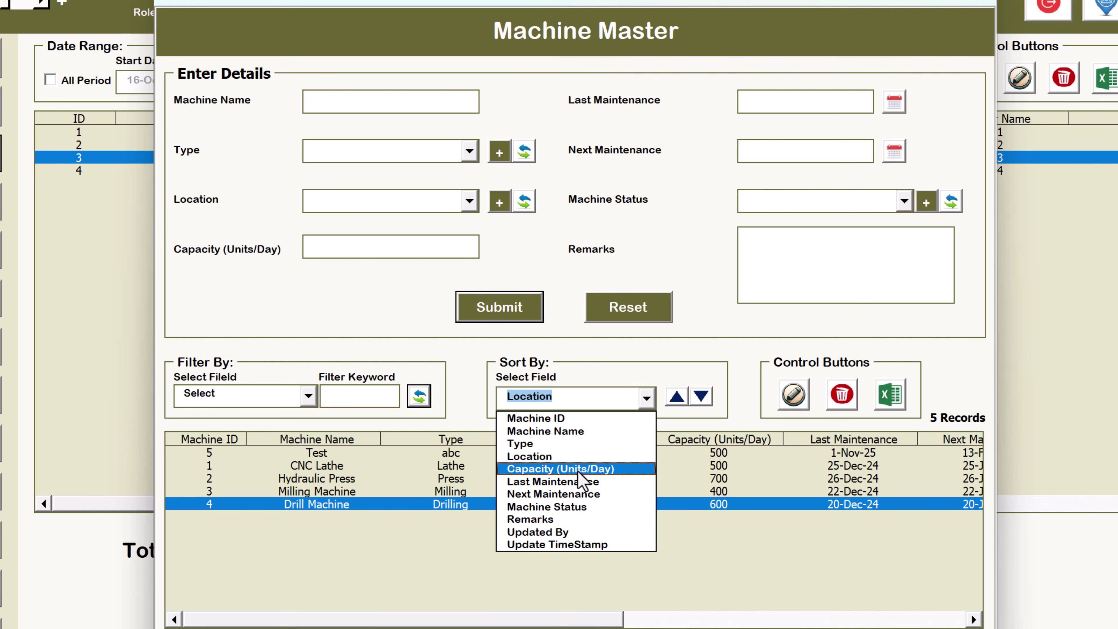
left_click(581, 469)
left_click(676, 396)
left_click(701, 396)
left_click(677, 396)
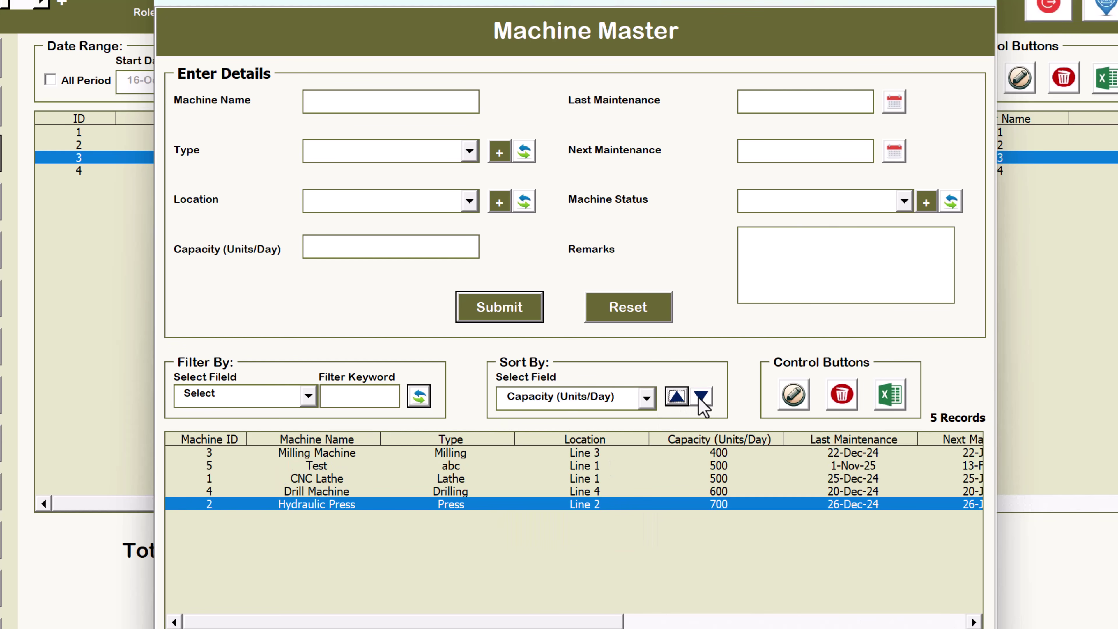
left_click(700, 396)
left_click(667, 397)
Load the Test machine record into the edit form
left_click(315, 479)
left_click(352, 465)
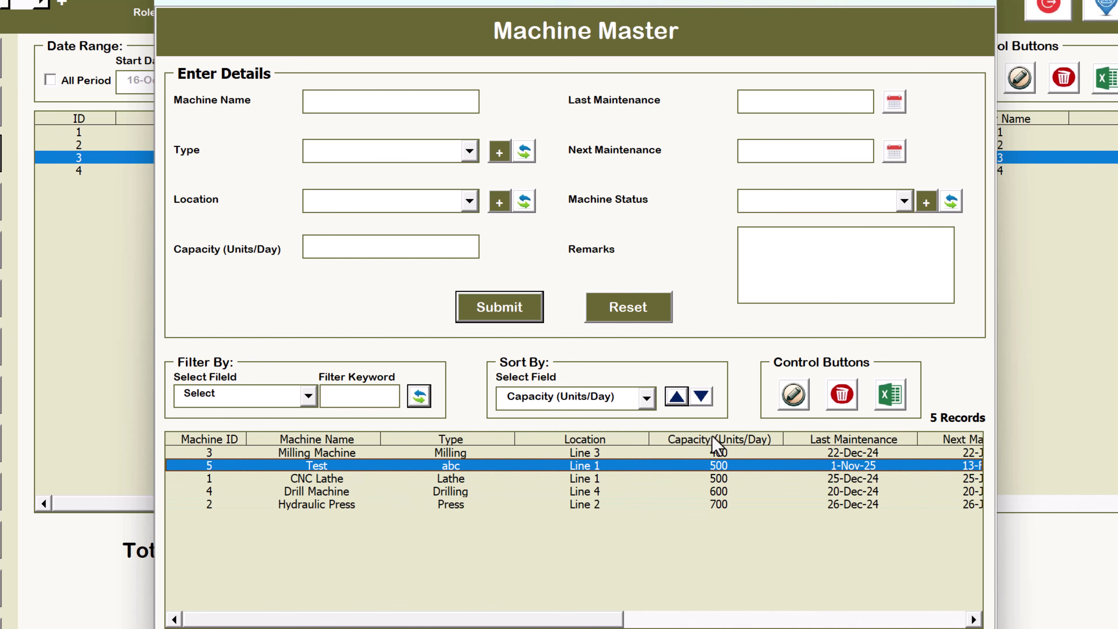
left_click(793, 394)
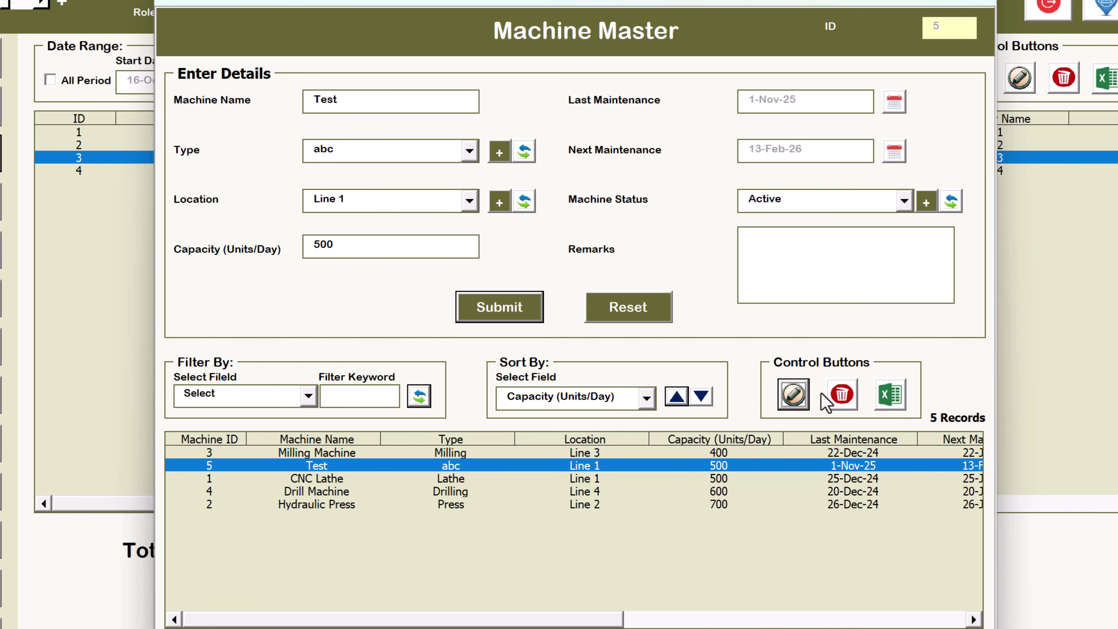
left_click(449, 479)
left_click(445, 502)
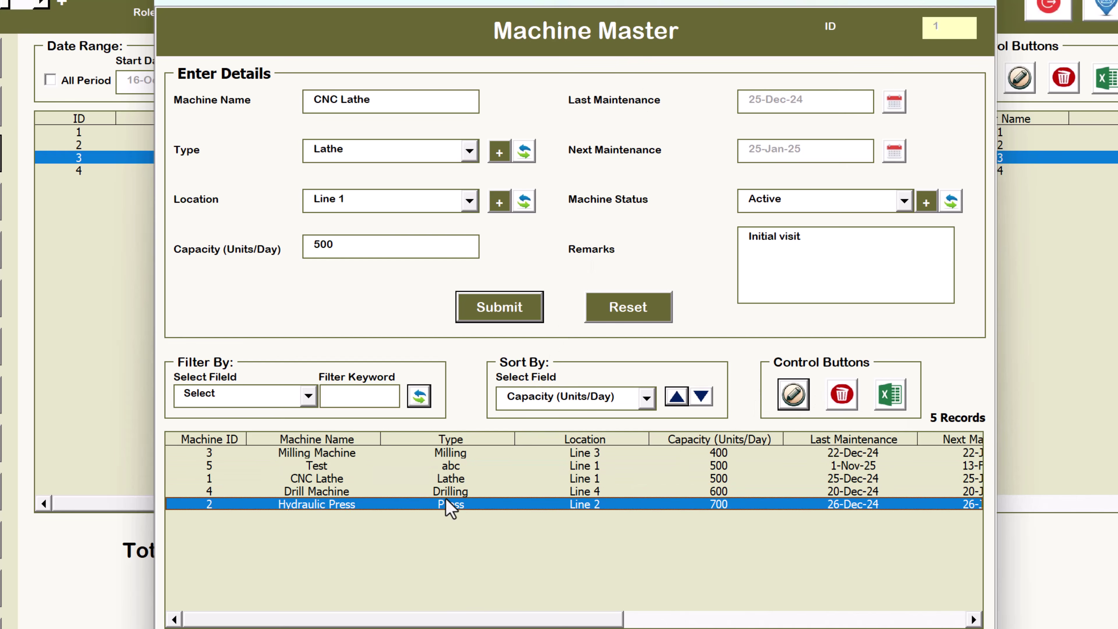
left_click(447, 467)
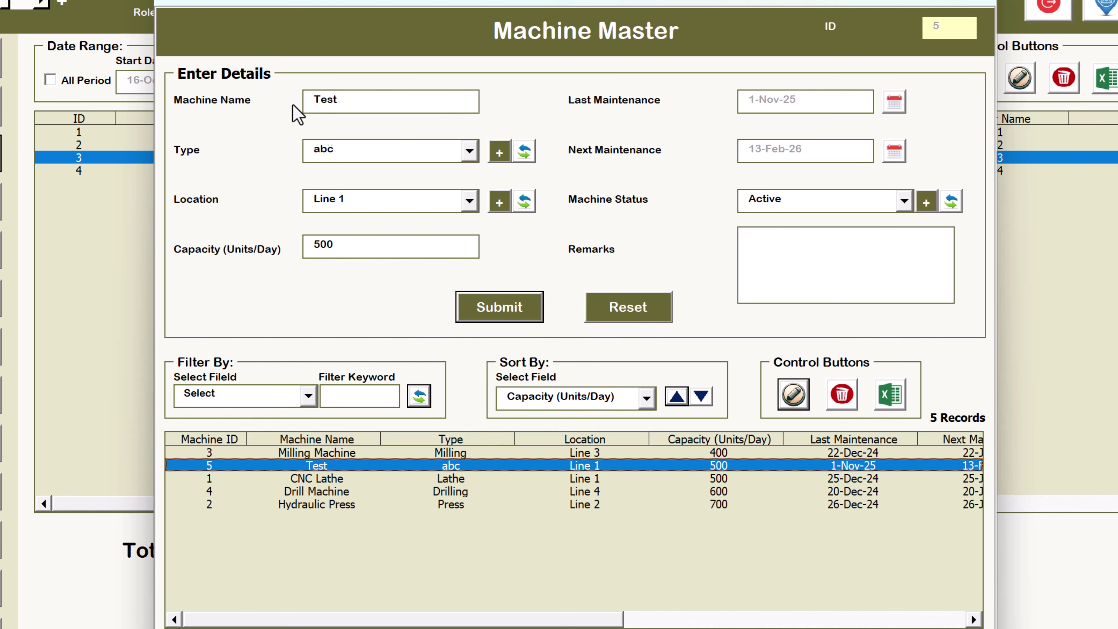
Change the Test machine's type to Press and submit the update
left_click(374, 152)
left_click(370, 197)
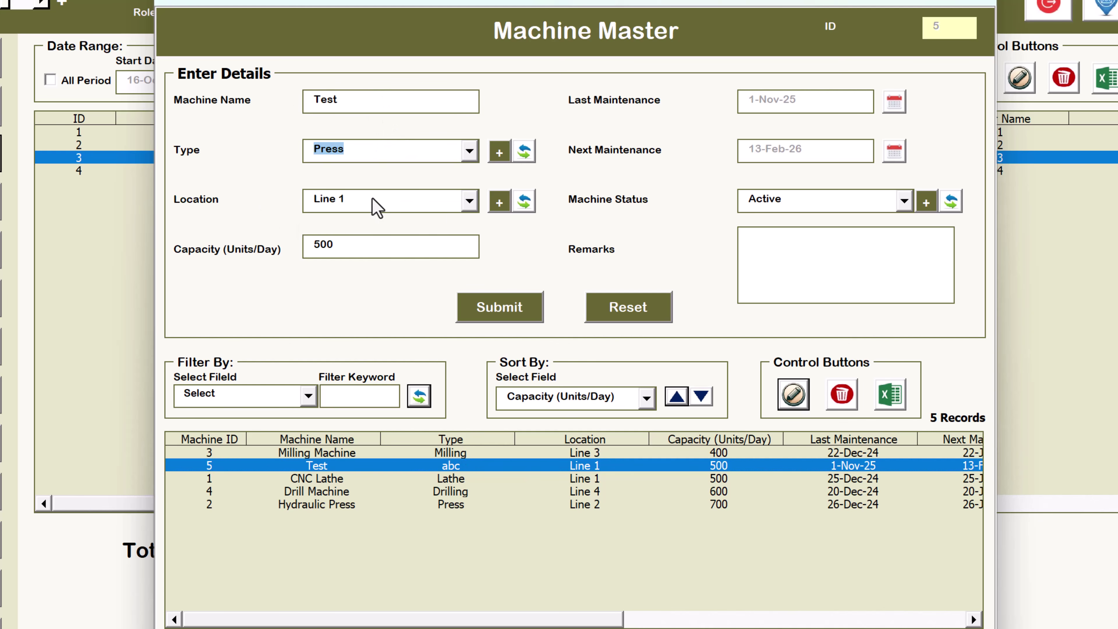
left_click(494, 312)
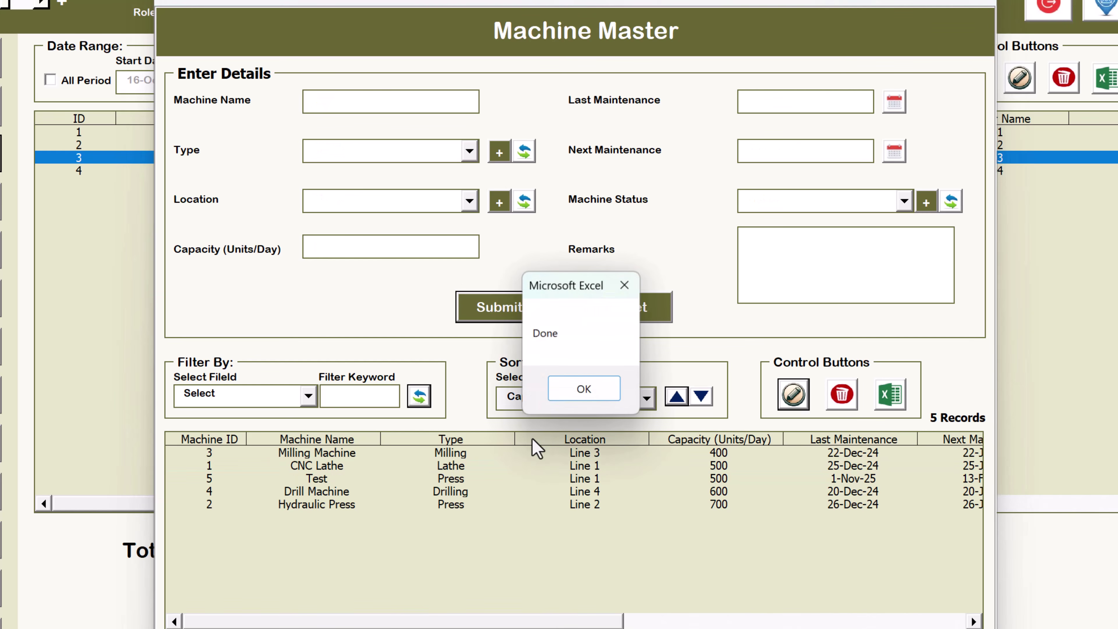
left_click(583, 390)
left_click(461, 480)
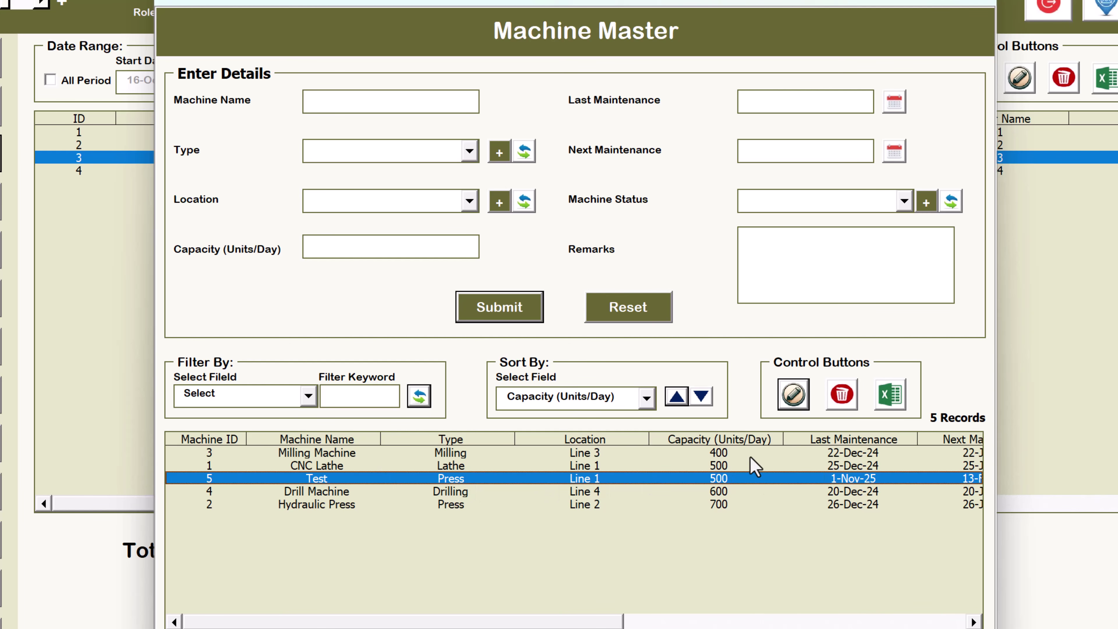
Delete the Test machine record and confirm, leaving 4 machines with CNC Lathe selected
left_click(836, 403)
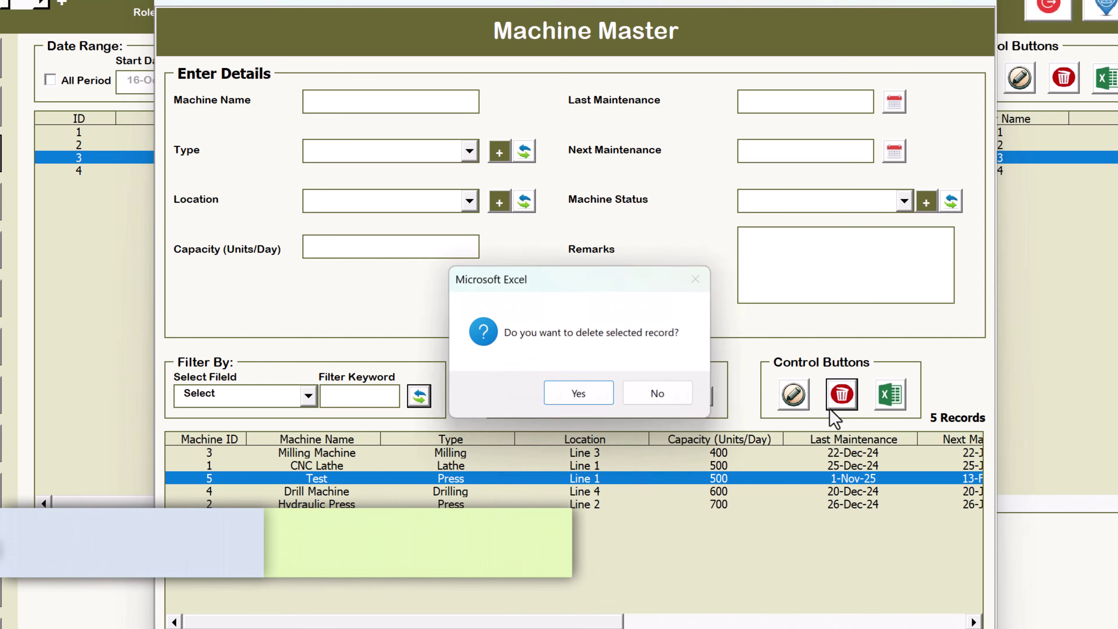
left_click(582, 396)
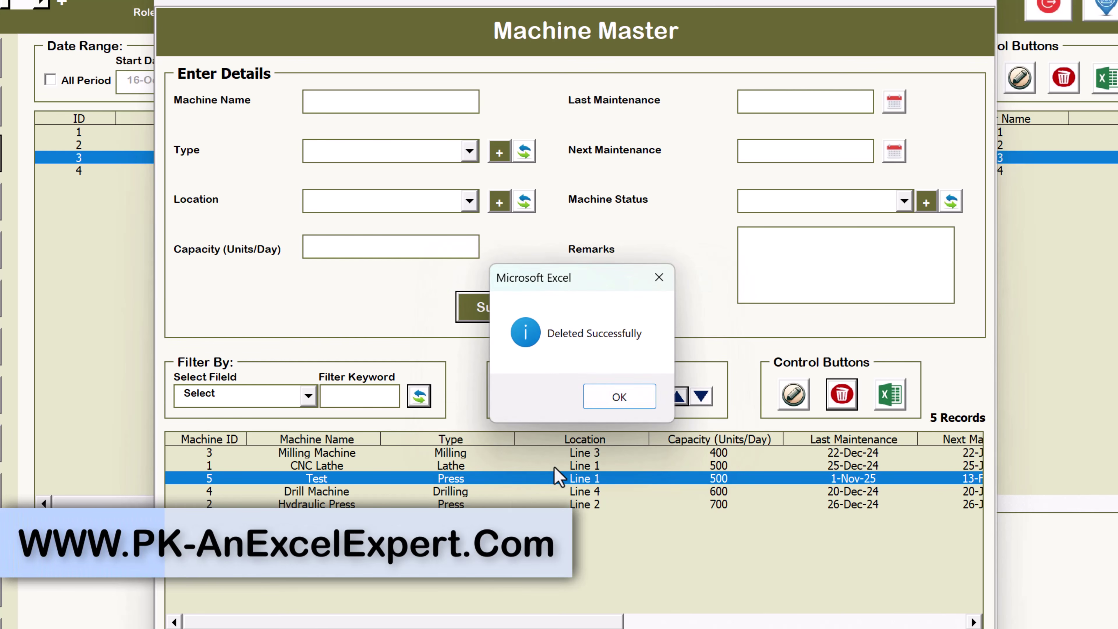
left_click(611, 398)
left_click(333, 466)
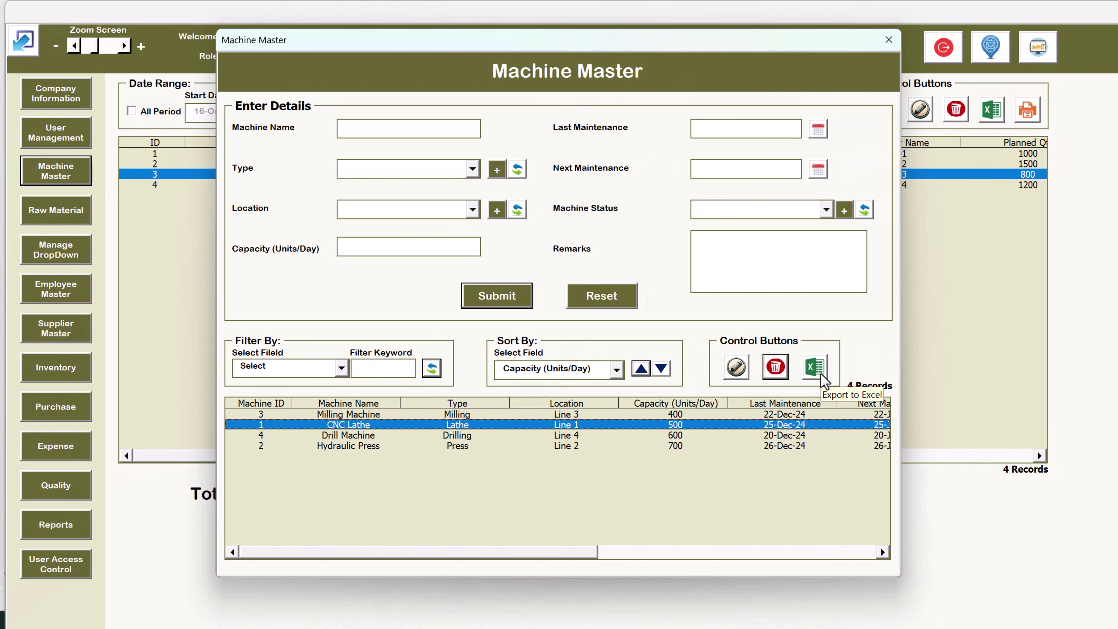
Export the 4 machine records to a new workbook, close it unsaved, and close Machine Master
left_click(820, 374)
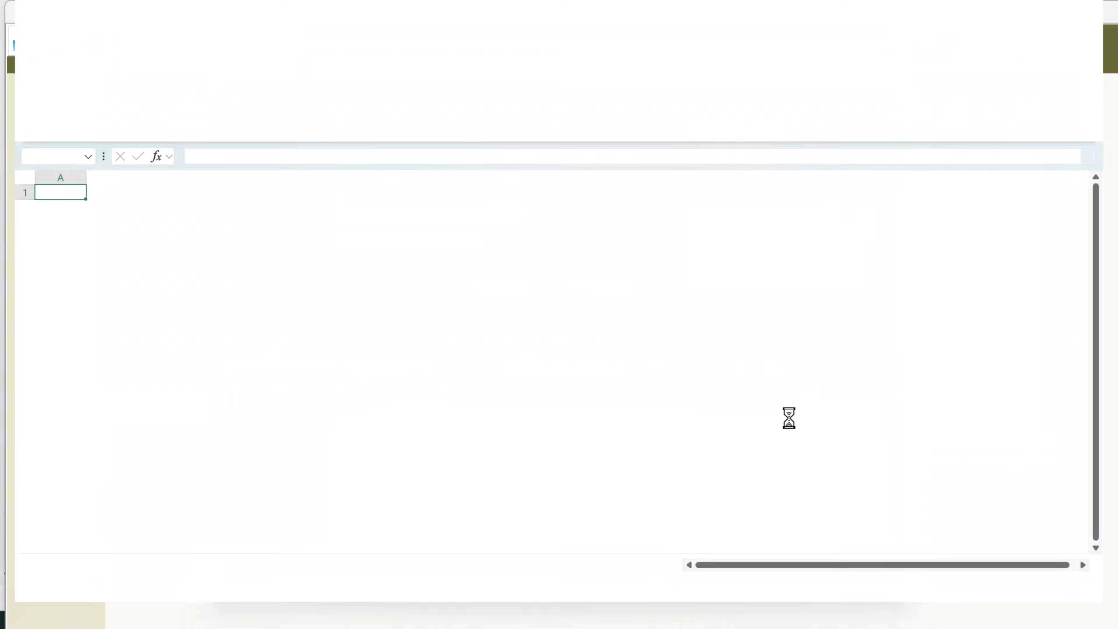
left_click(629, 378)
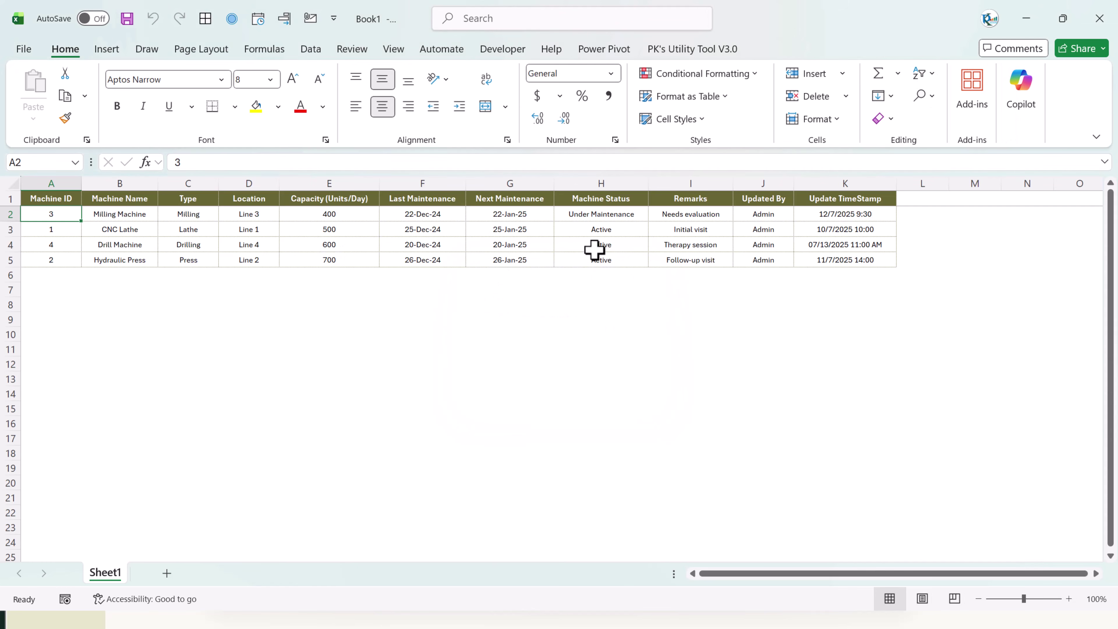
left_click(744, 320)
left_click(512, 322)
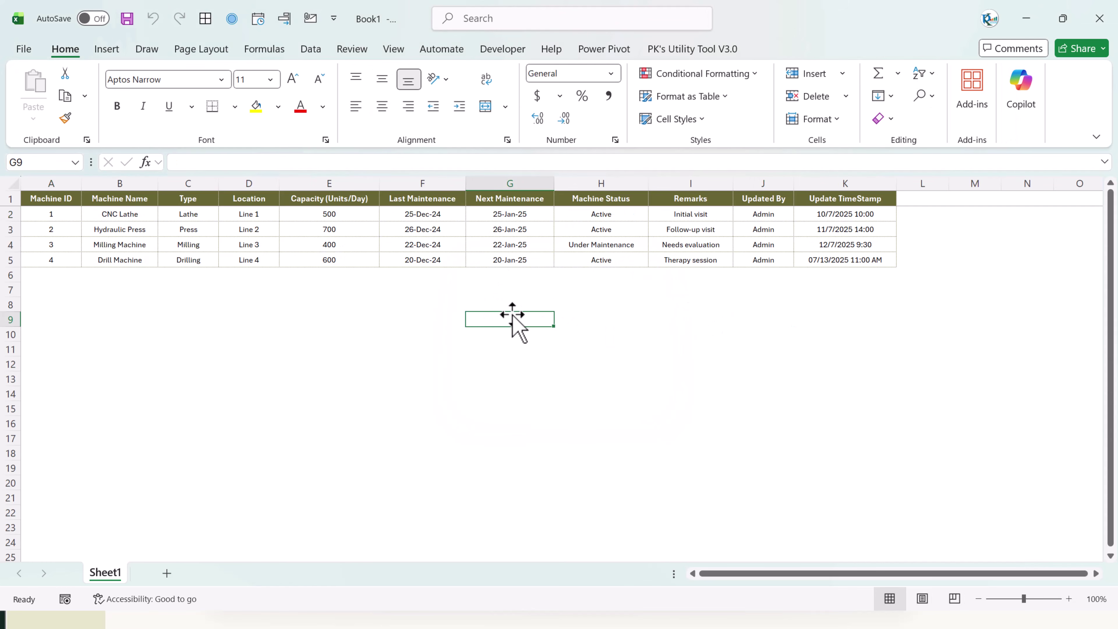
key("alt+F4")
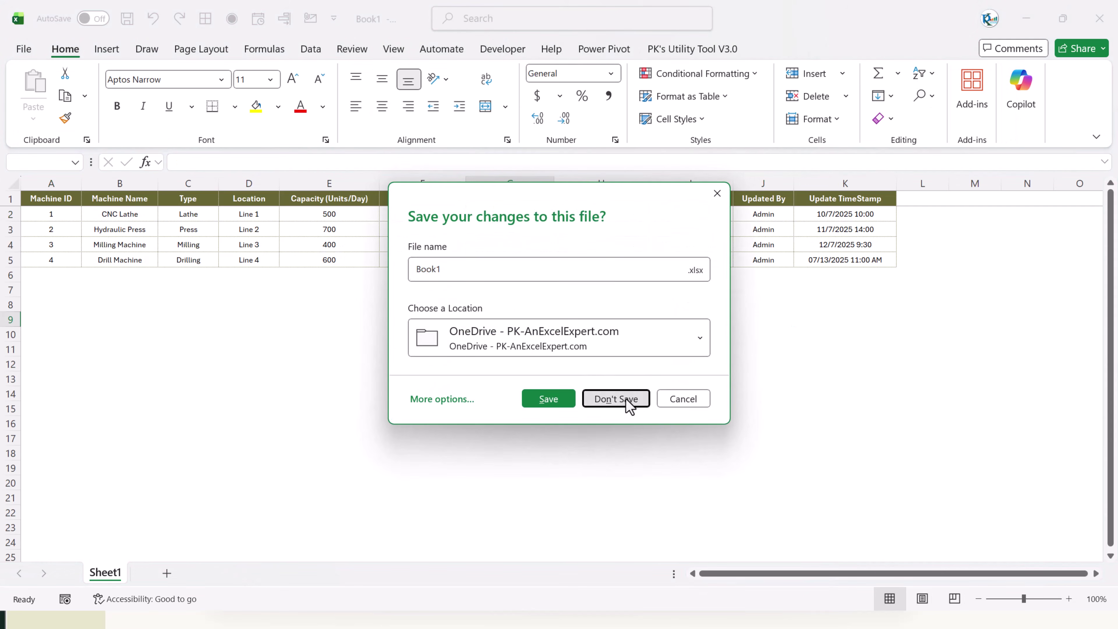
left_click(627, 401)
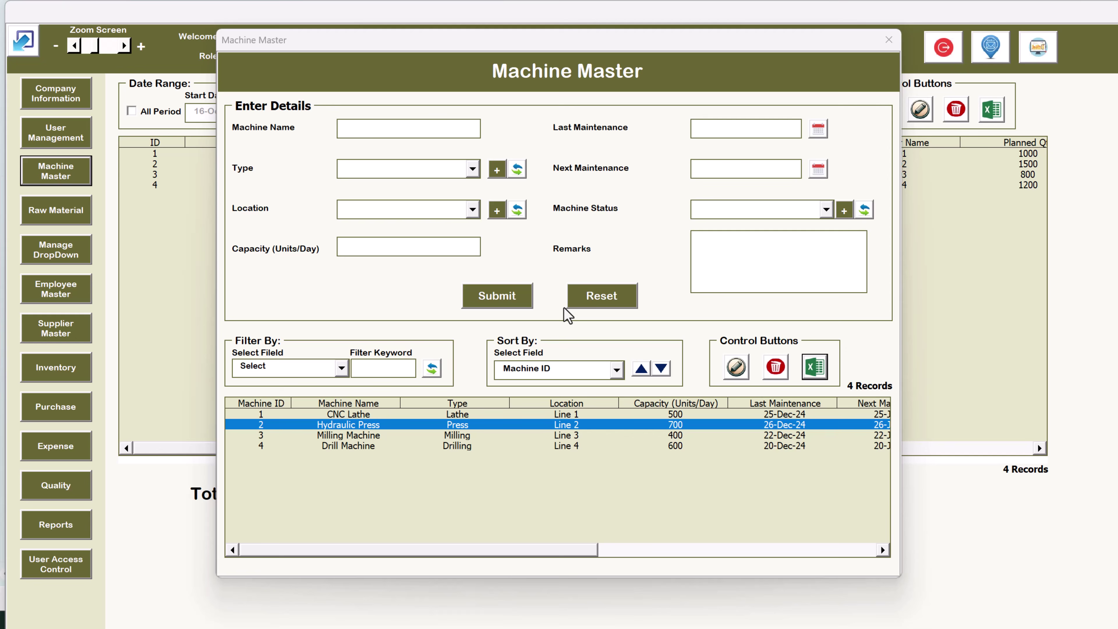
left_click(886, 41)
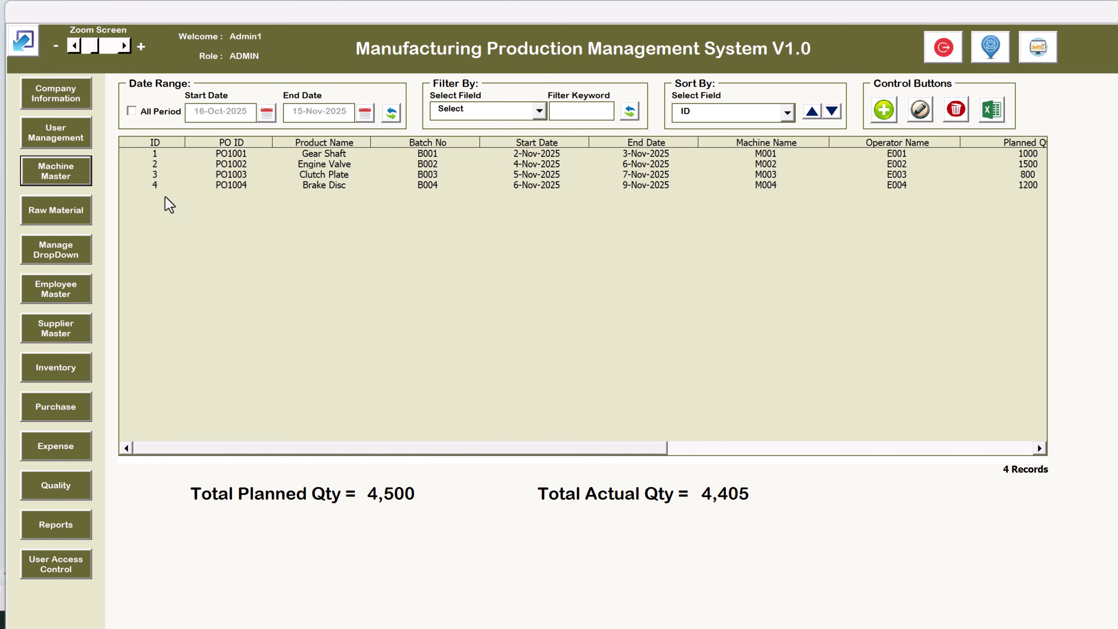
Open Raw Material Master and inspect the Unit dropdown choices and its Manage List dialog
left_click(75, 216)
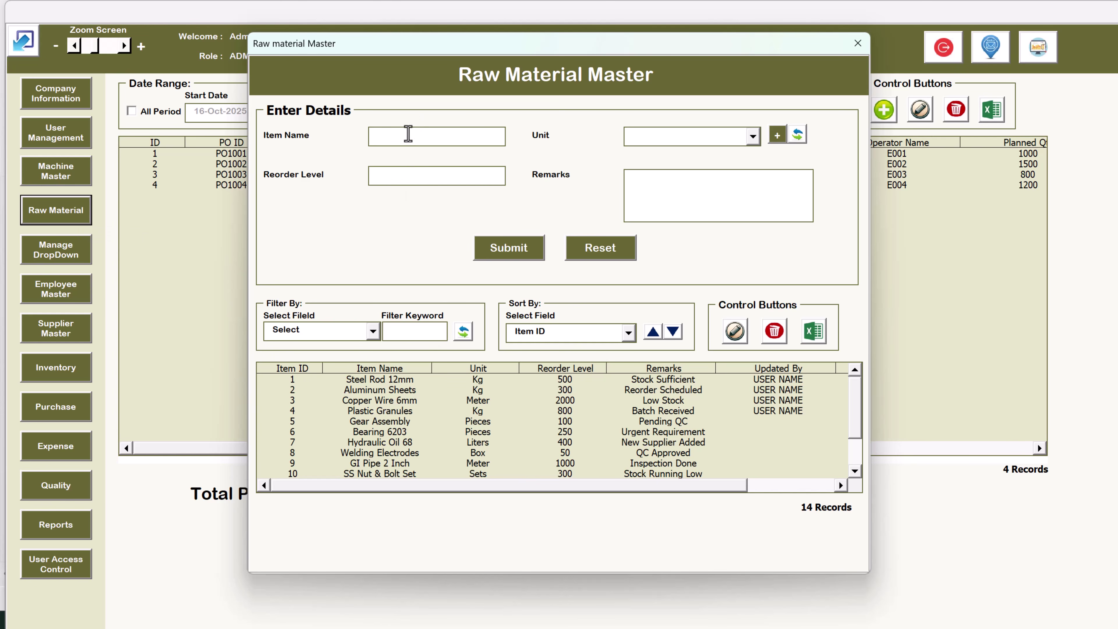
left_click(714, 141)
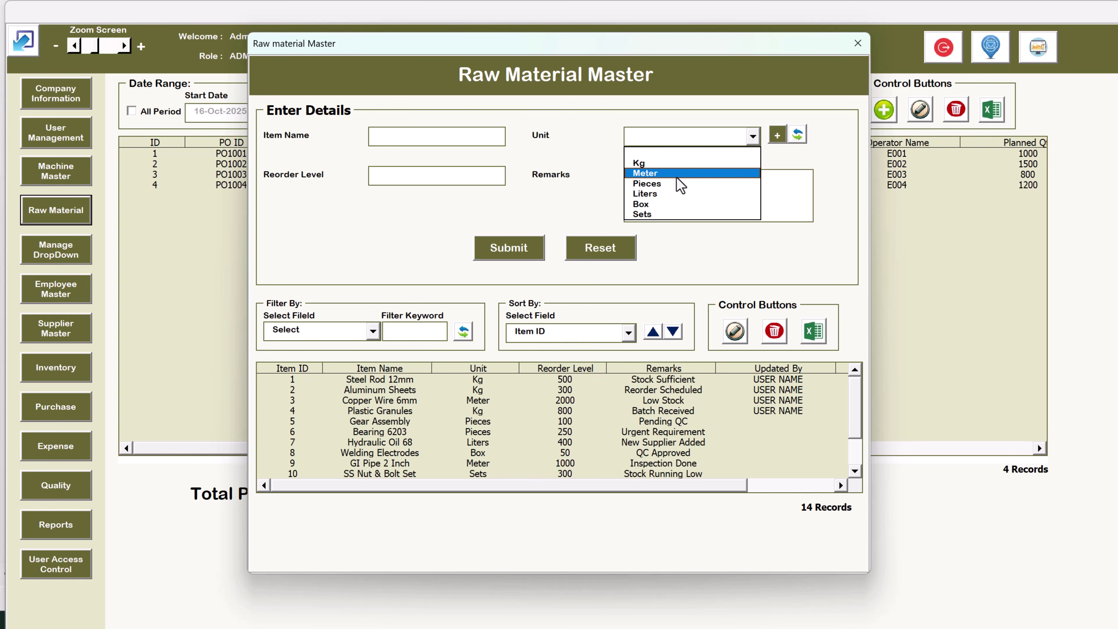
left_click(809, 174)
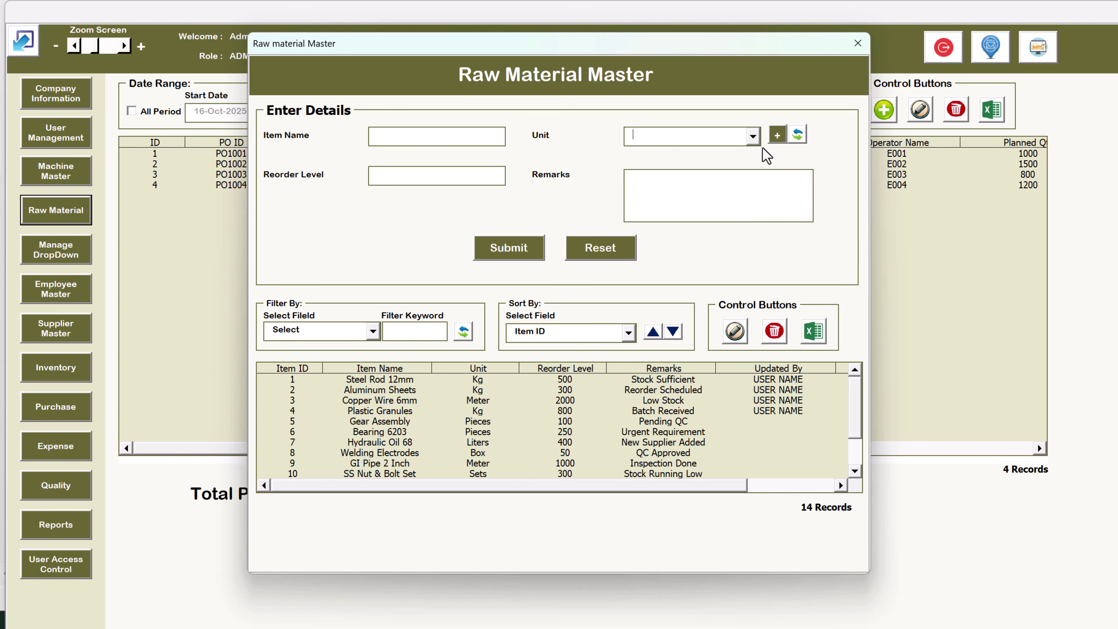
left_click(778, 136)
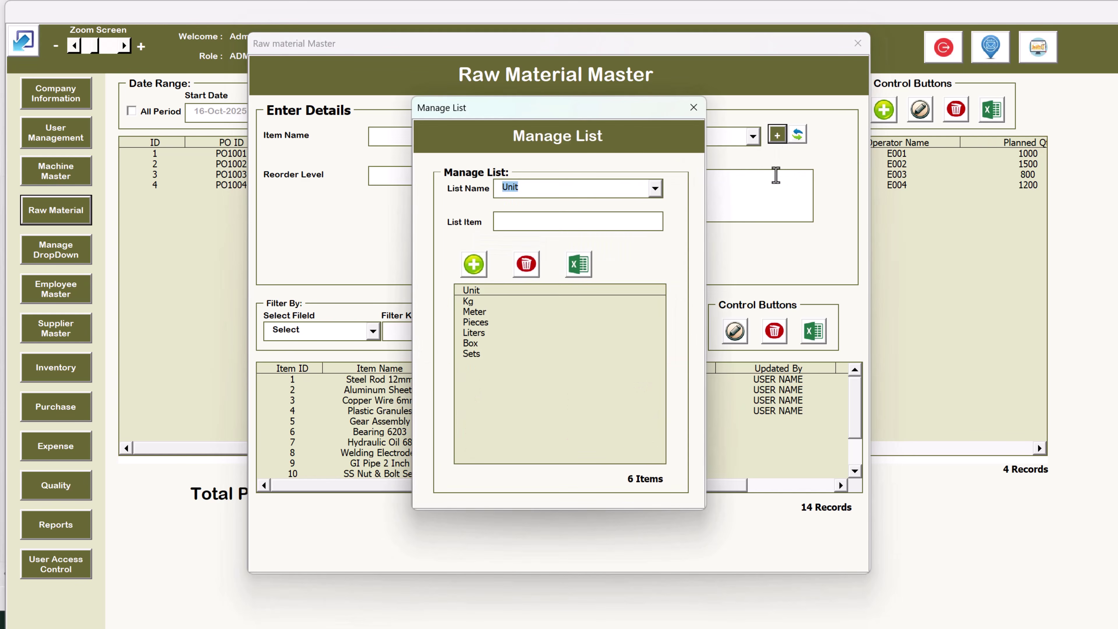
left_click(691, 106)
left_click(424, 177)
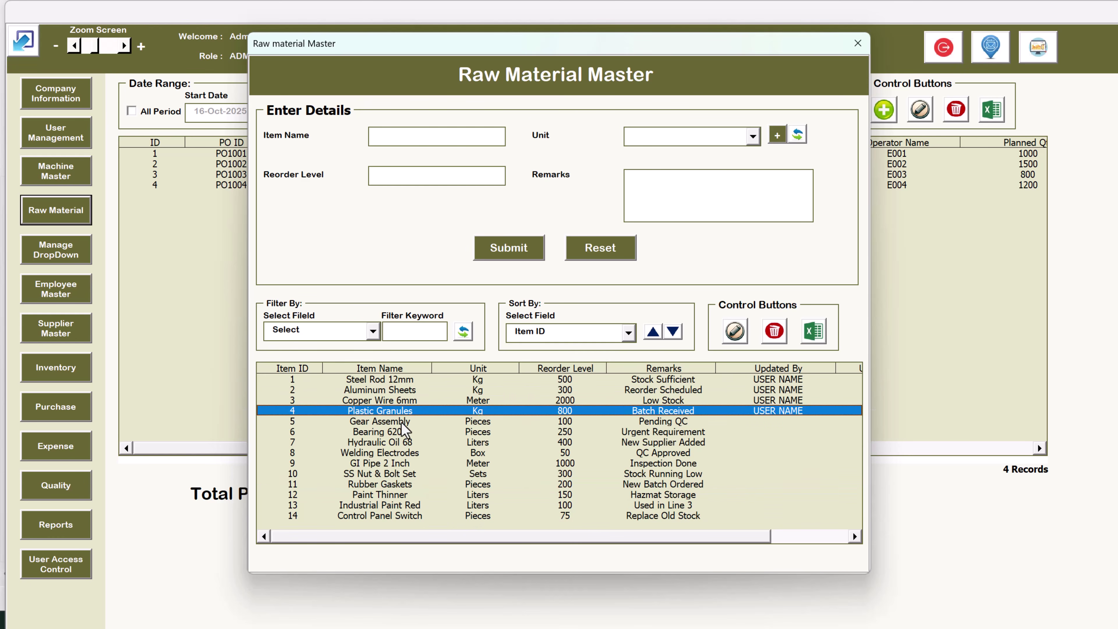
Load GI Pipe 2 Inch, export the 14 raw materials unsaved, then close Raw Material Master
double_click(423, 463)
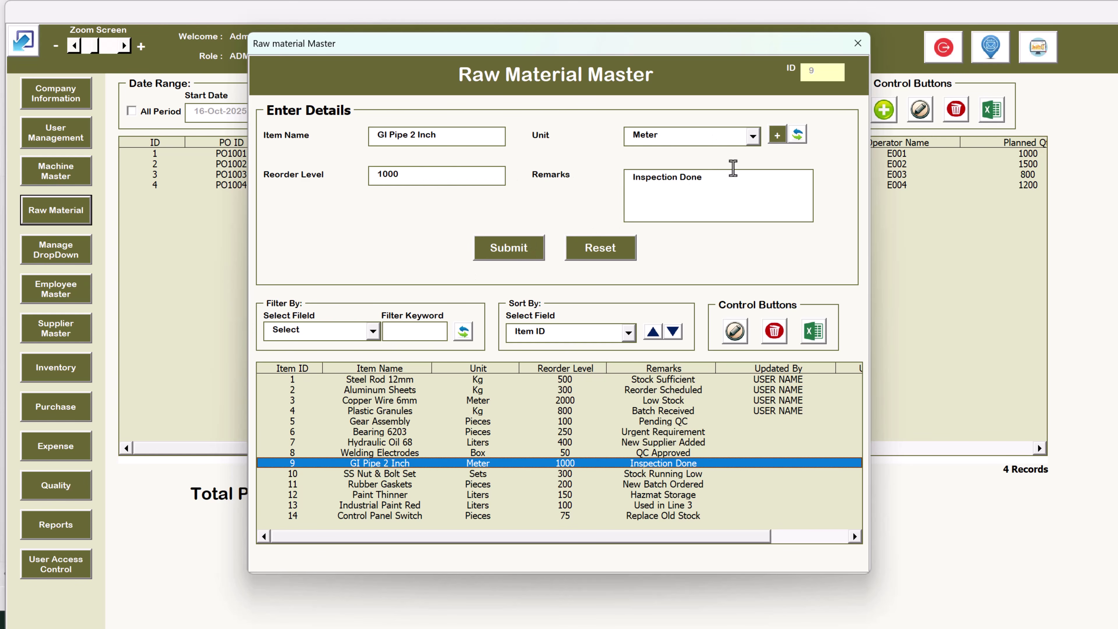
left_click(818, 339)
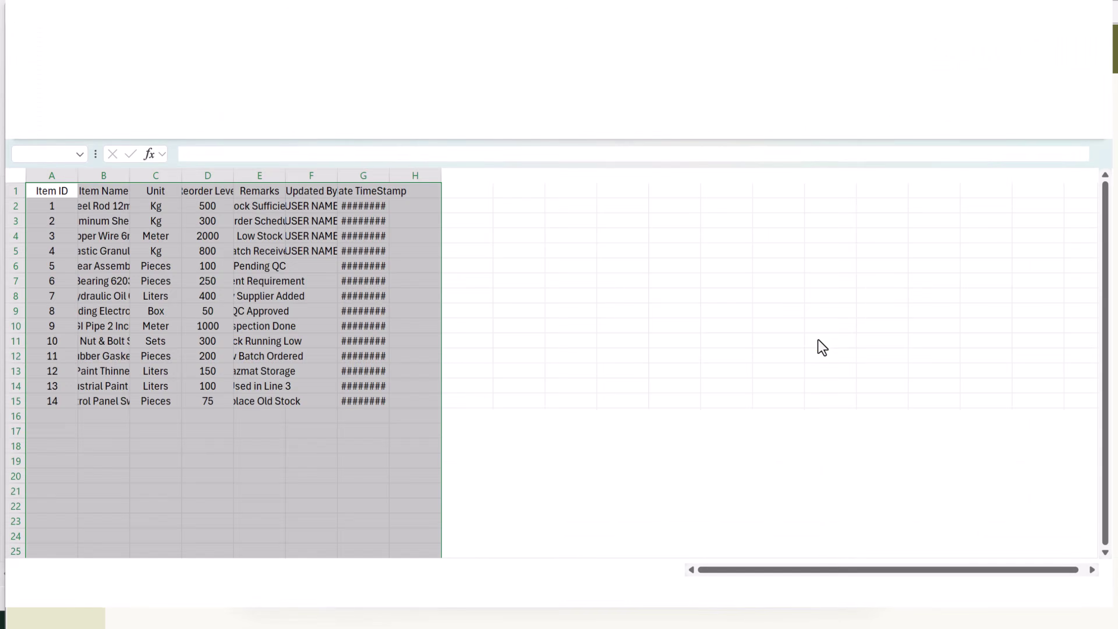
left_click(603, 372)
left_click(344, 277)
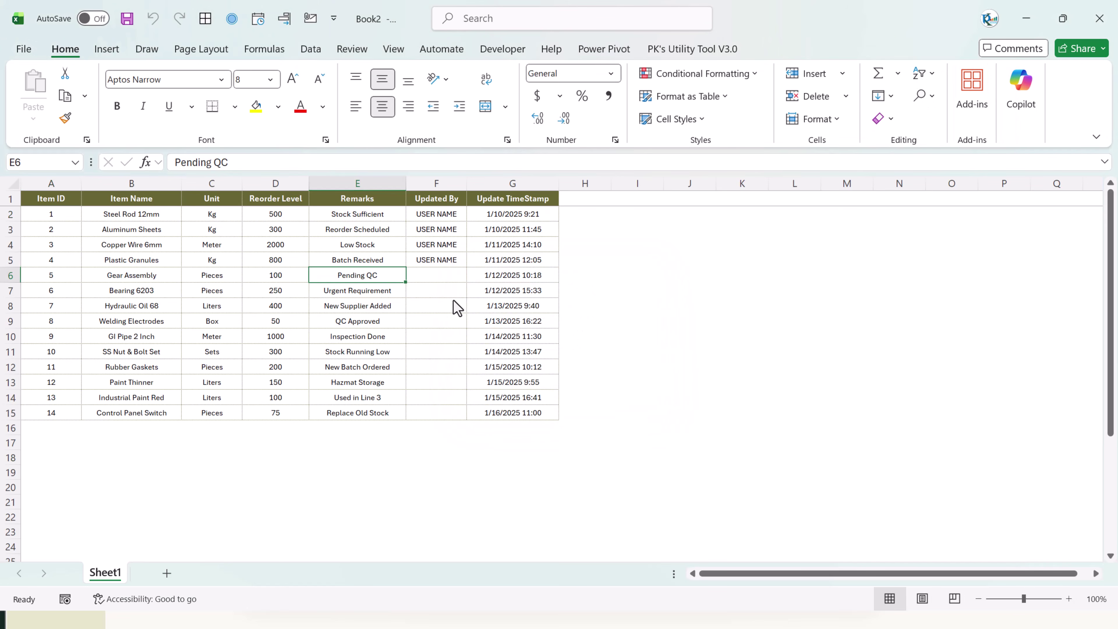
key("alt+F4")
left_click(624, 400)
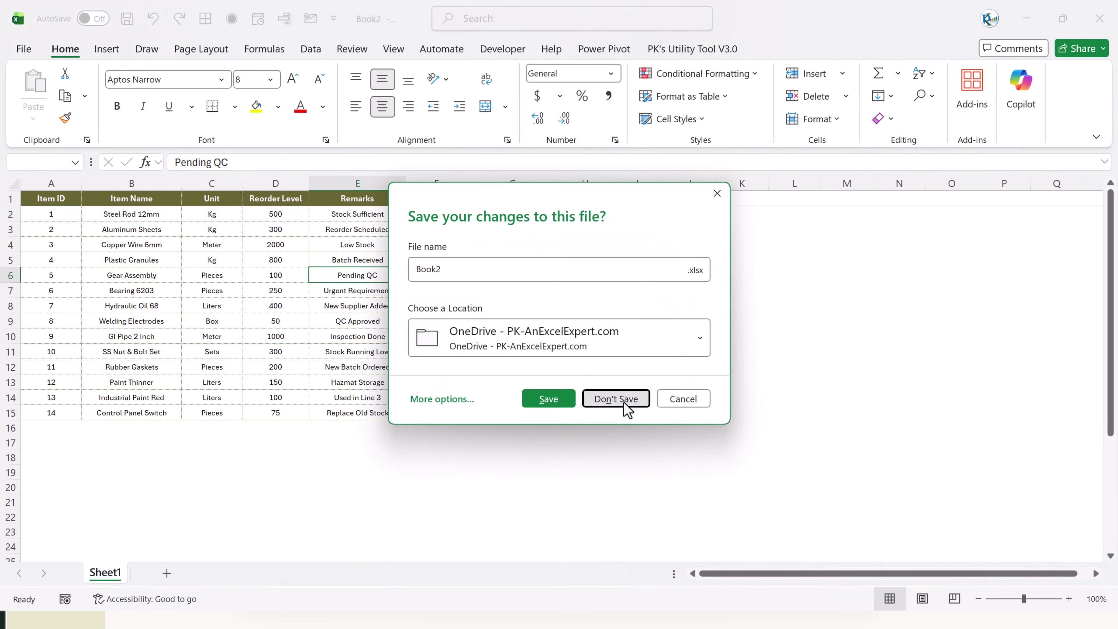
left_click(854, 40)
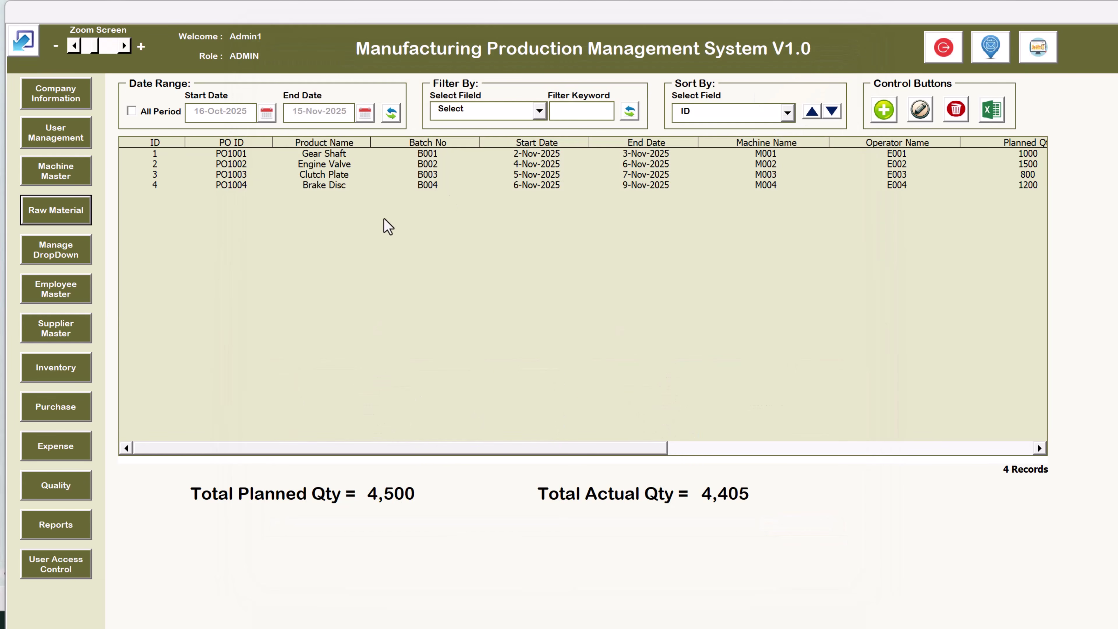
left_click(81, 255)
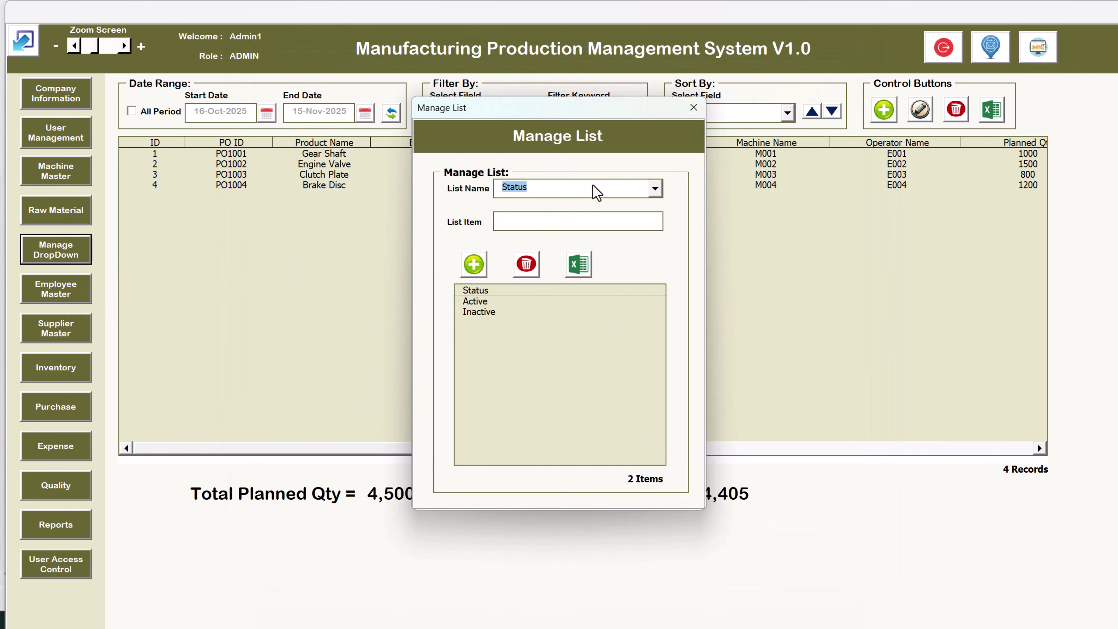
left_click(578, 194)
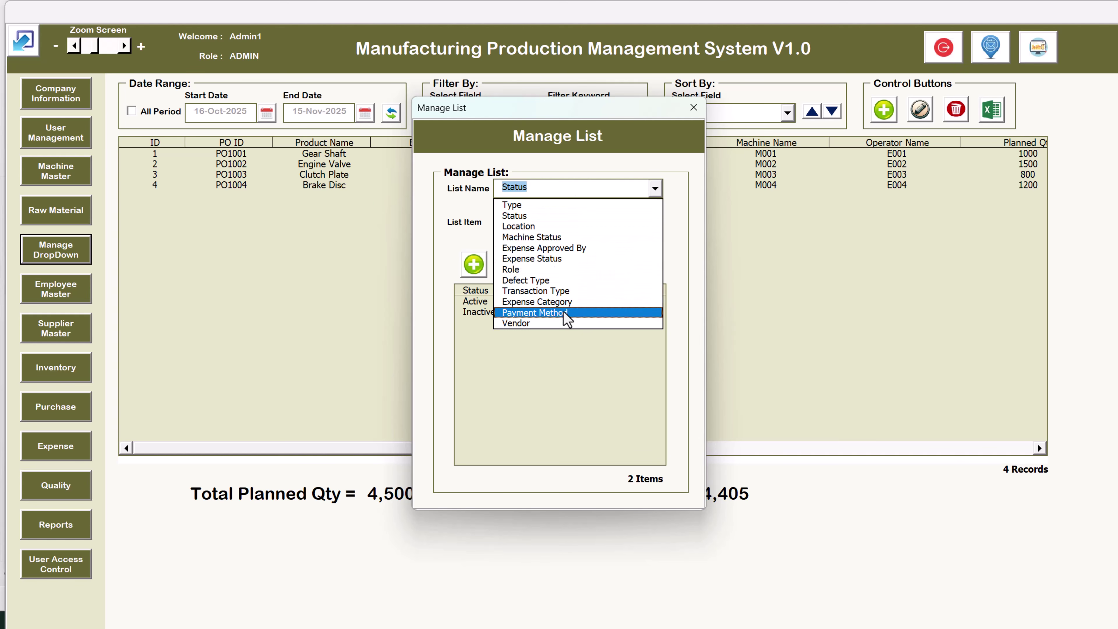
left_click(547, 335)
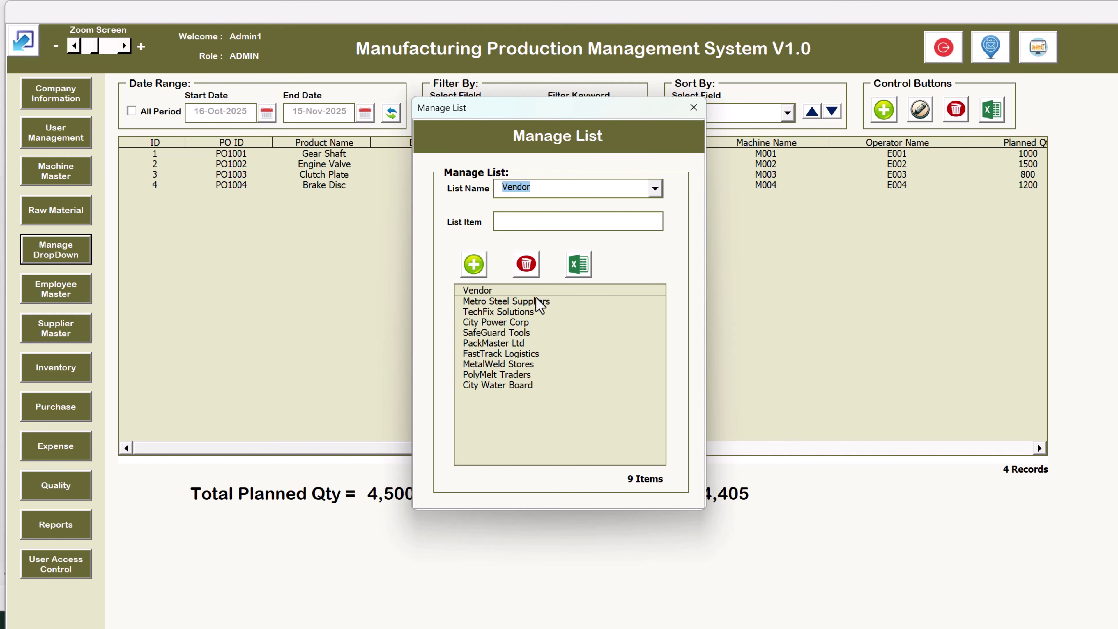
left_click(534, 220)
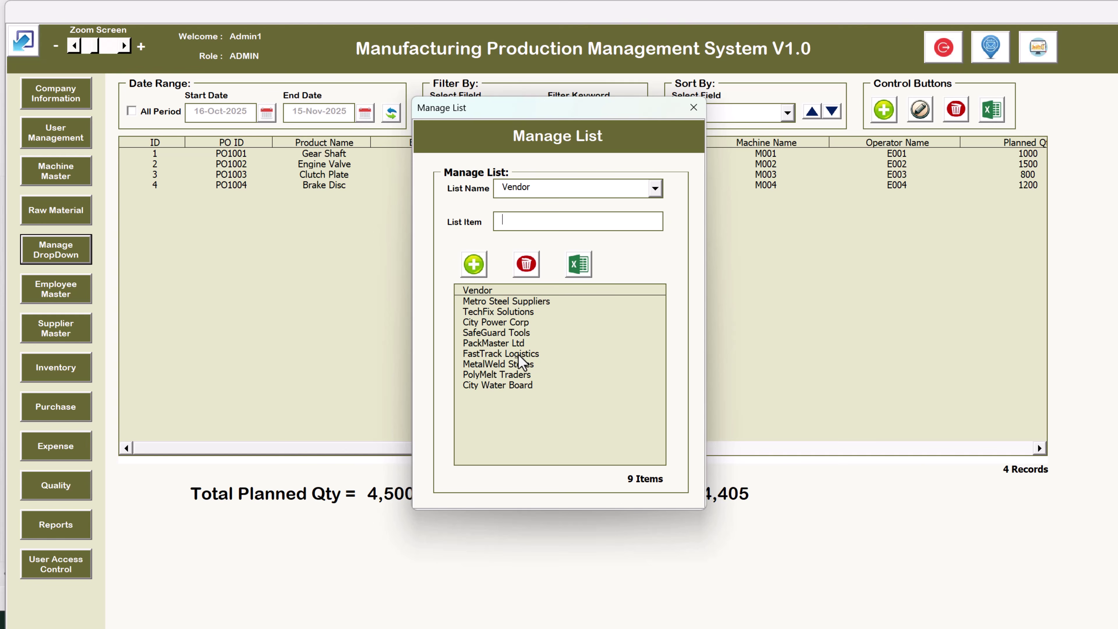
left_click(693, 108)
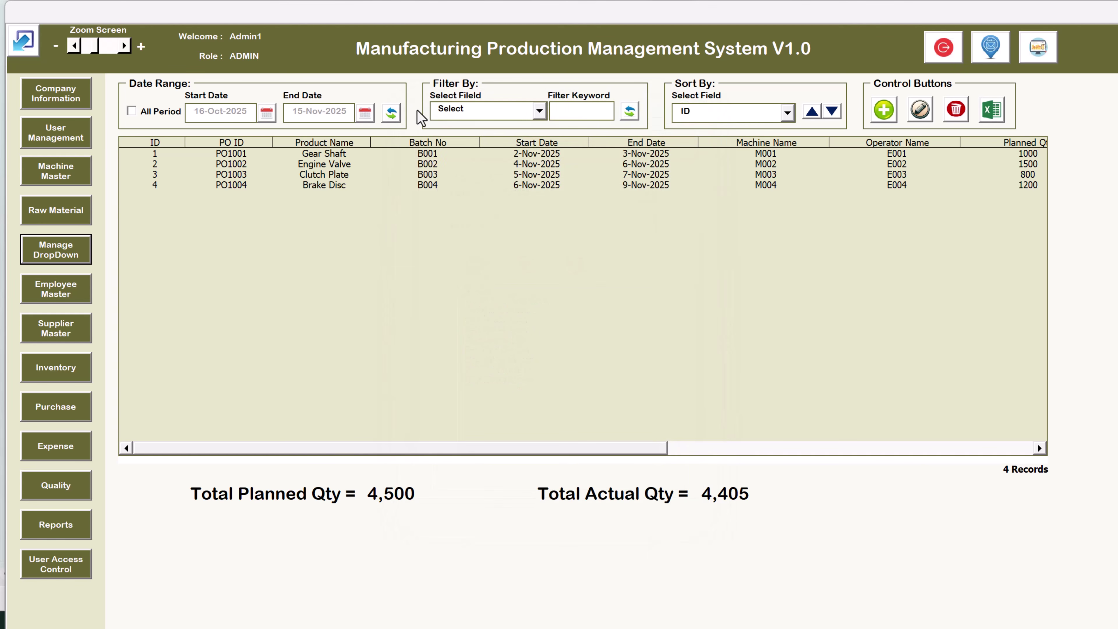
Check the Raw Material Unit list manager, then open and close the Manage DropDown list
left_click(72, 212)
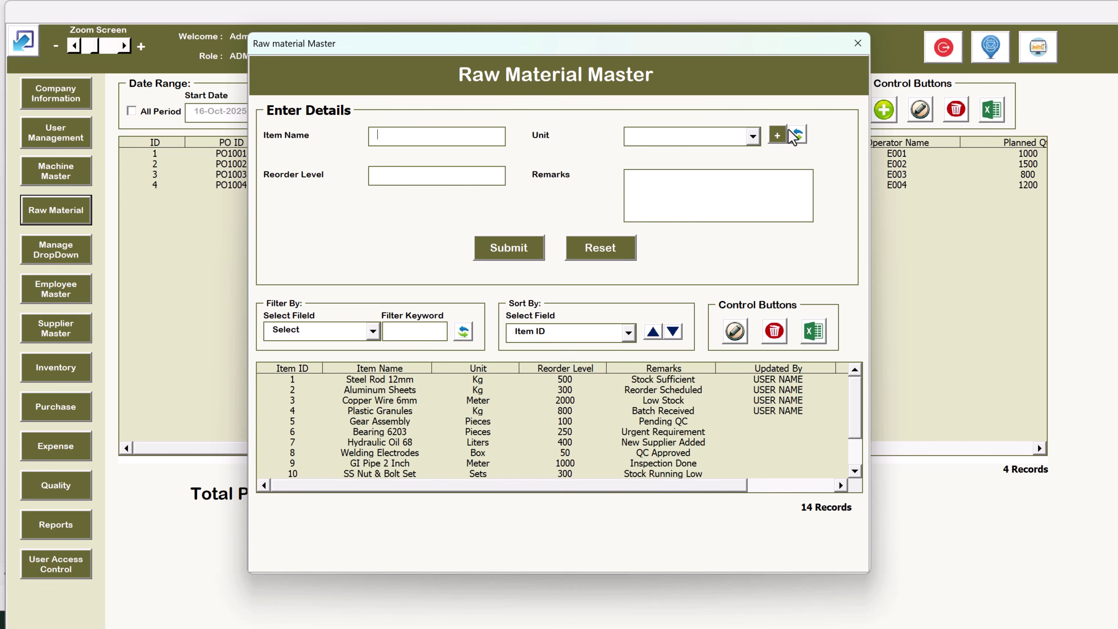
left_click(779, 135)
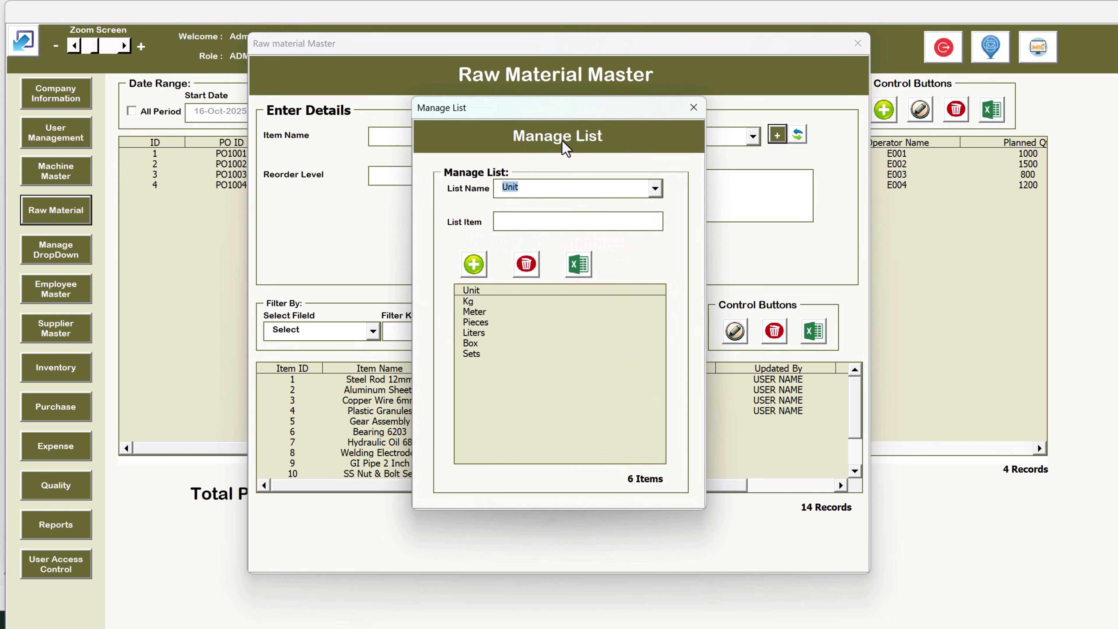
left_click(693, 107)
left_click(859, 44)
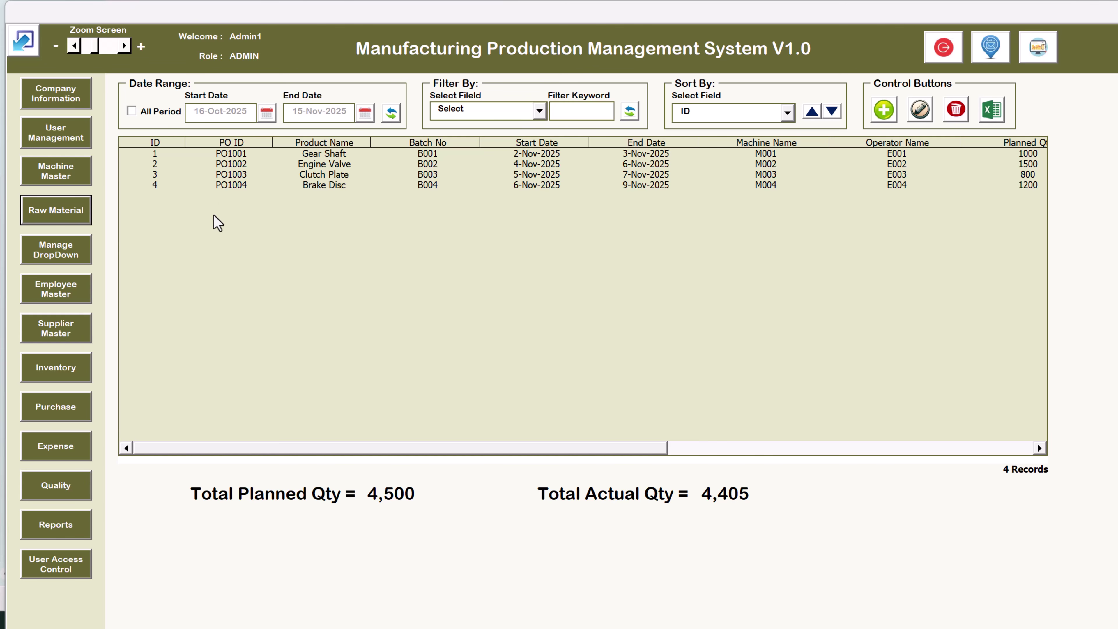
left_click(62, 255)
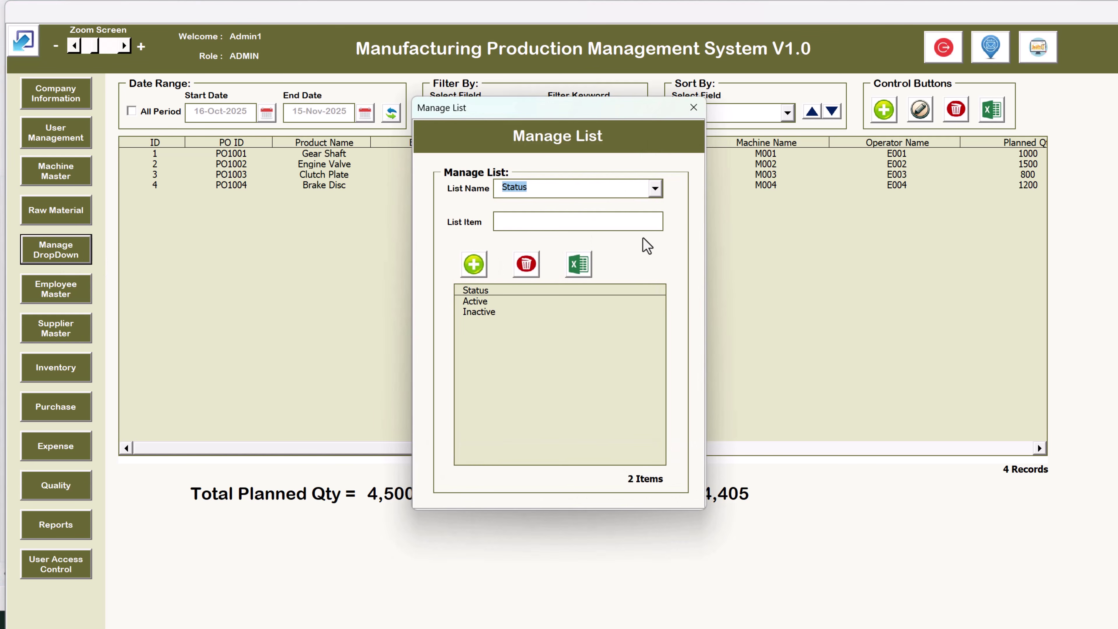
left_click(693, 108)
Open Employee Master to review its 4 employee records, then close it
left_click(74, 293)
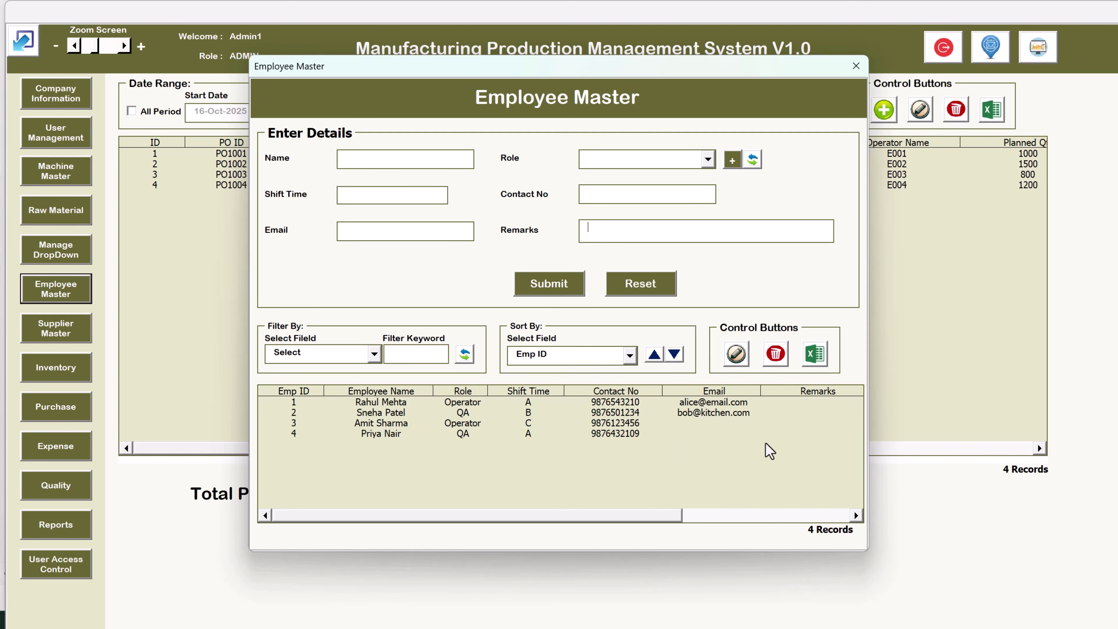
left_click(856, 65)
Review the 17 Supplier Master records, close them, and open Inventory with 6 transactions
left_click(78, 334)
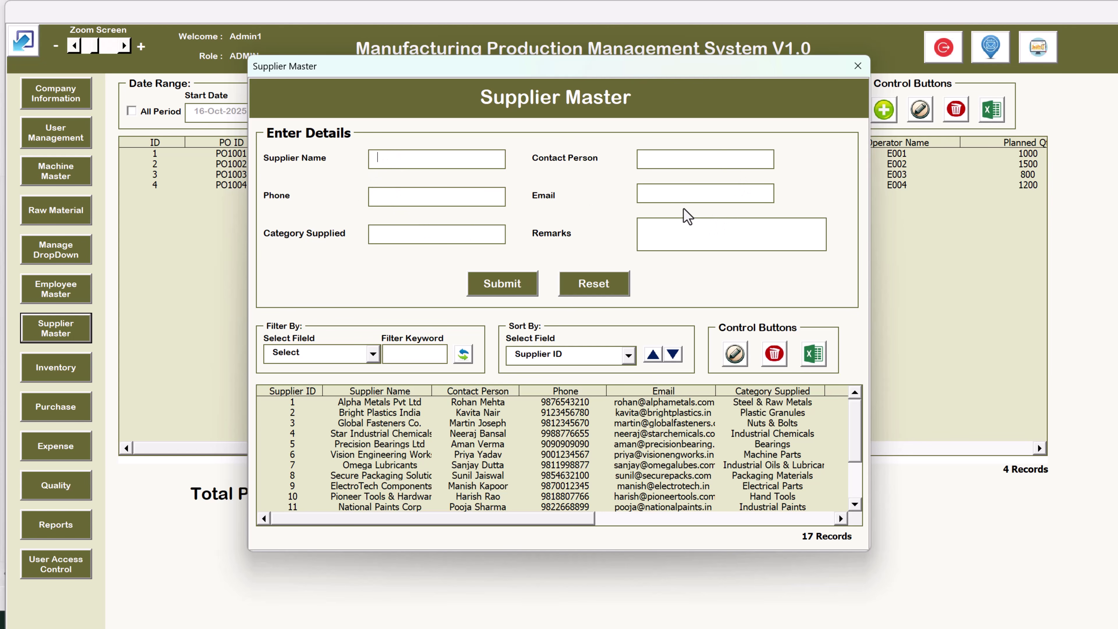
left_click(858, 67)
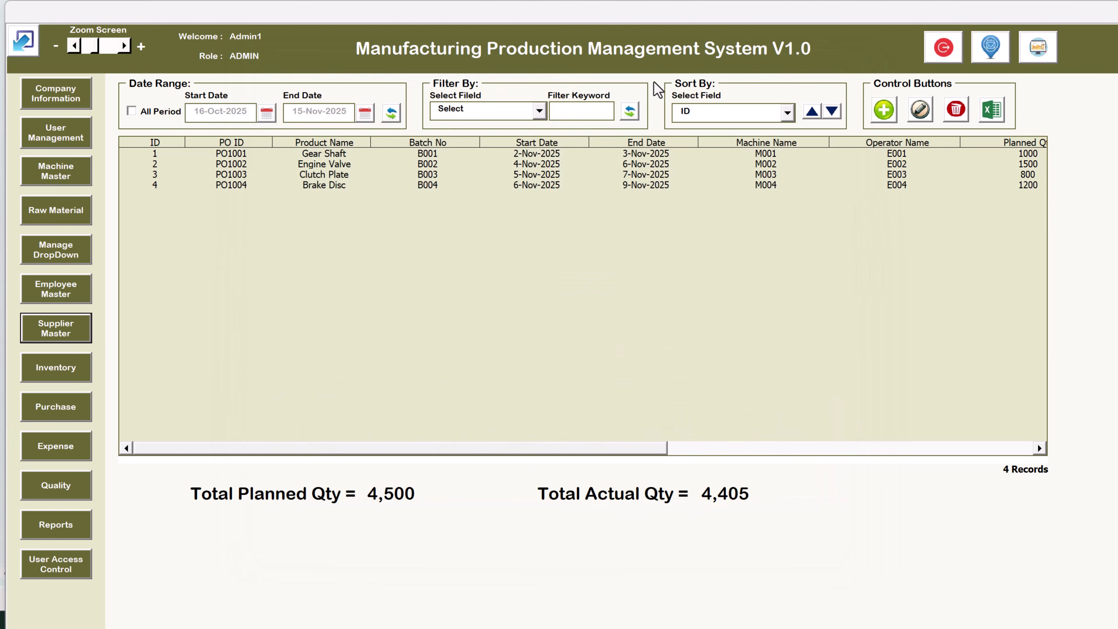
left_click(70, 371)
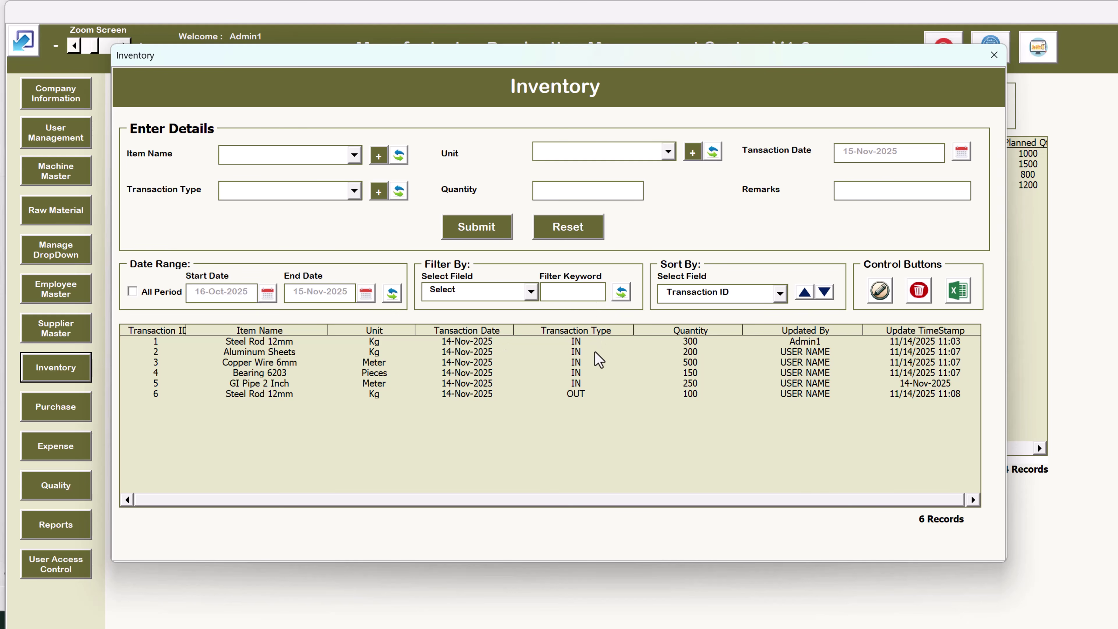
Choose Plastic Granules as the item and set the transaction type to IN
left_click(476, 342)
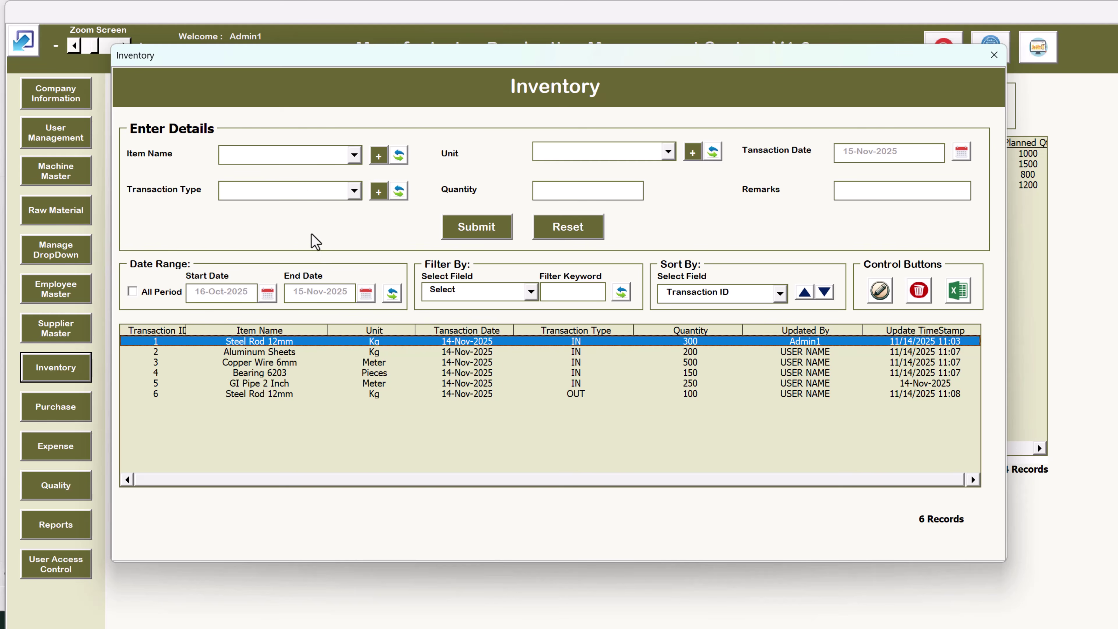
left_click(304, 155)
left_click(283, 220)
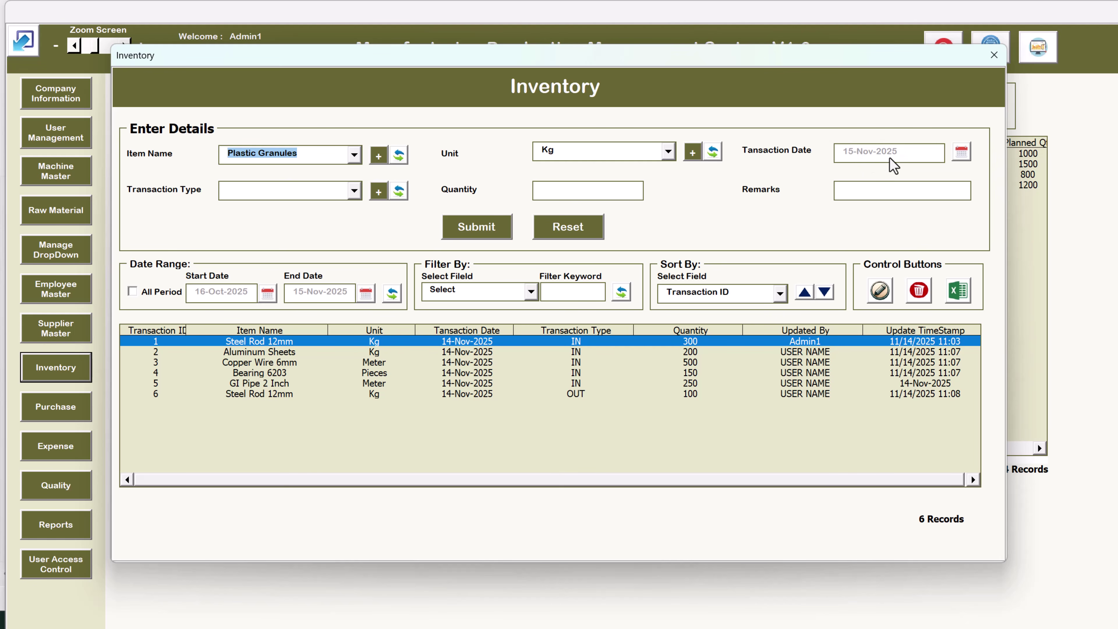
left_click(293, 195)
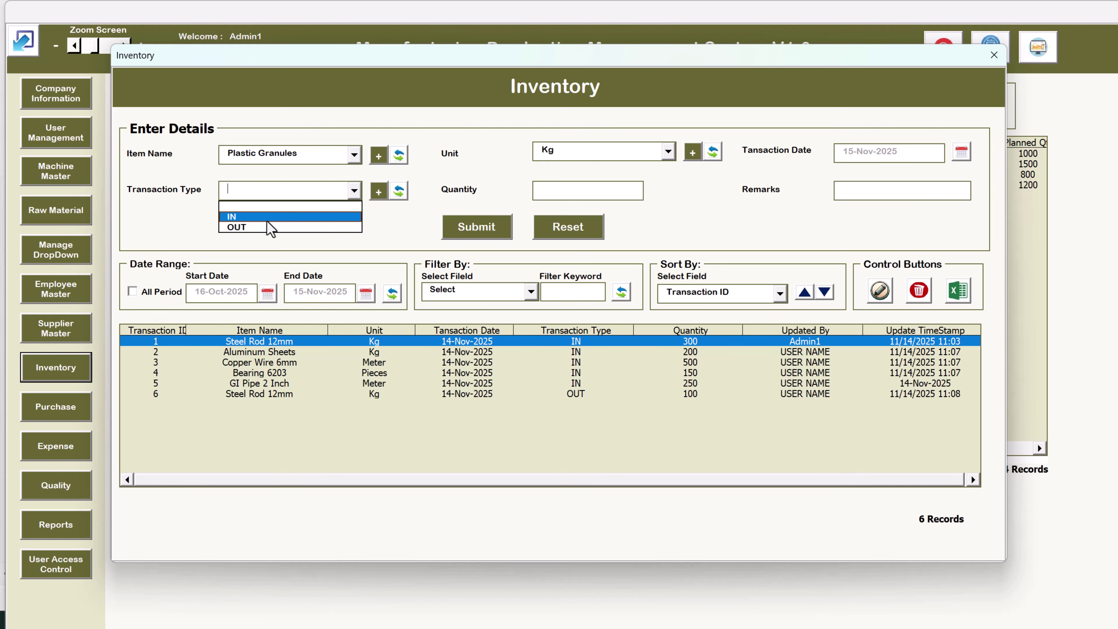
left_click(270, 227)
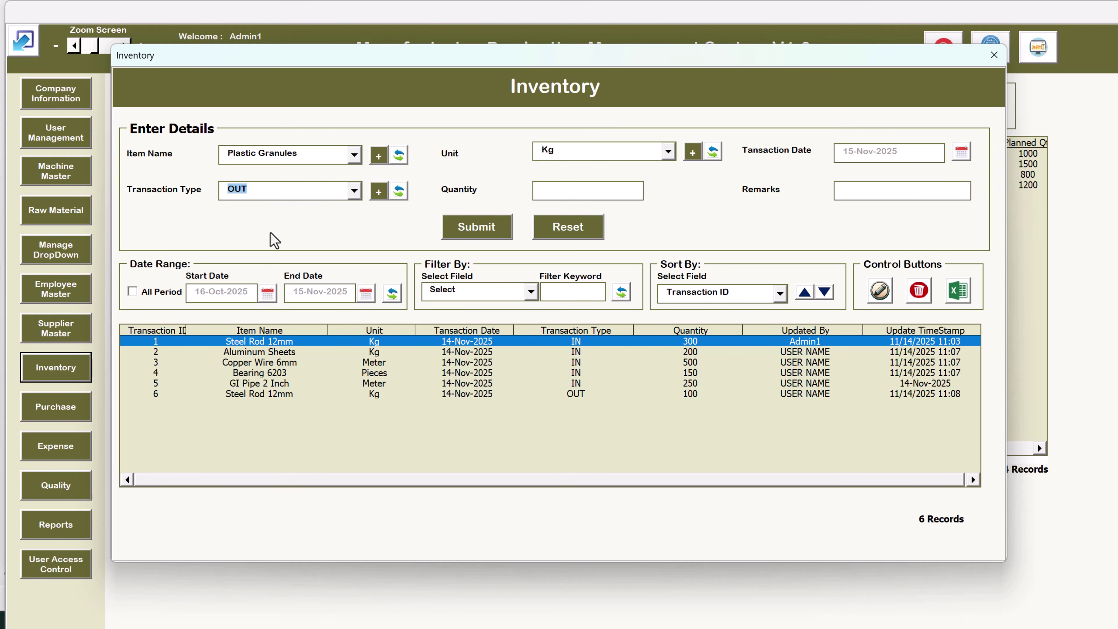
left_click(259, 196)
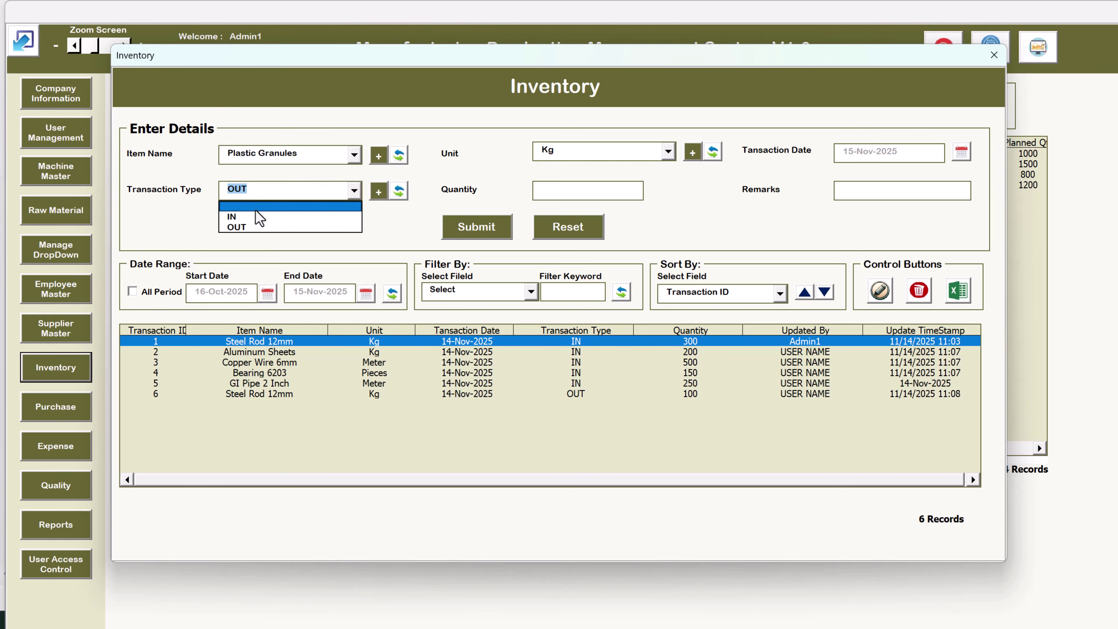
left_click(253, 220)
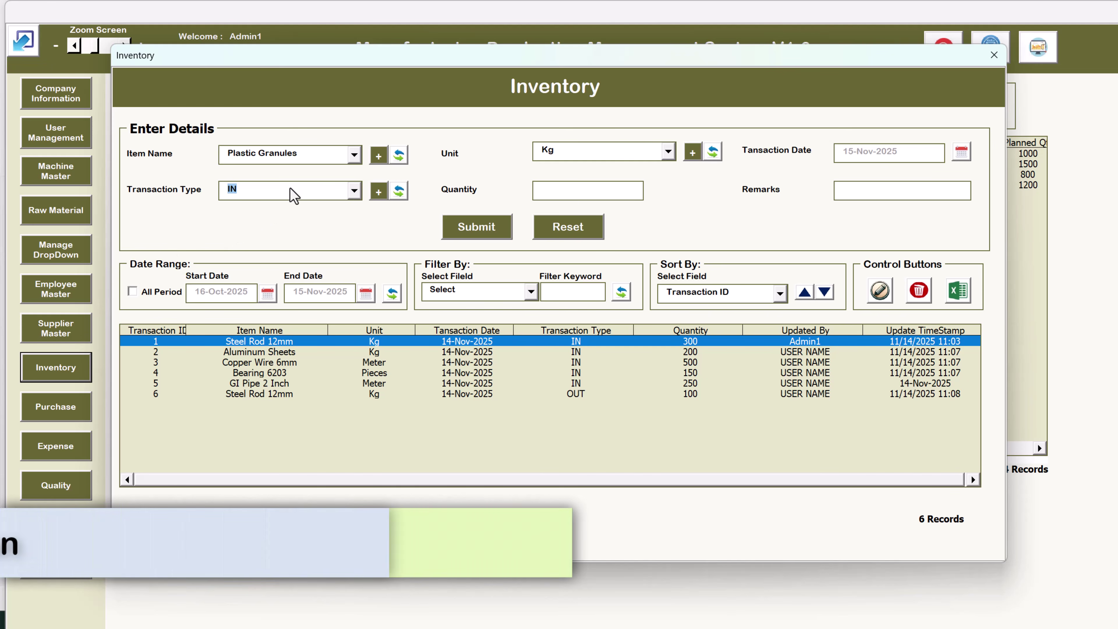
Enter quantity 300 and submit, saving record 7 for Plastic Granules
left_click(549, 199)
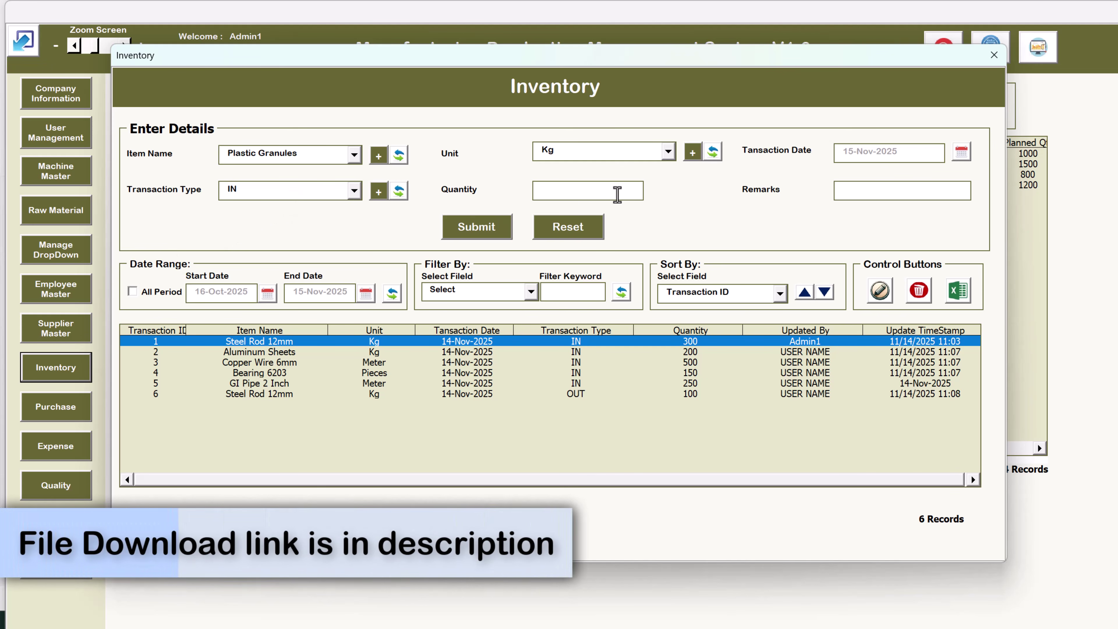
type("300")
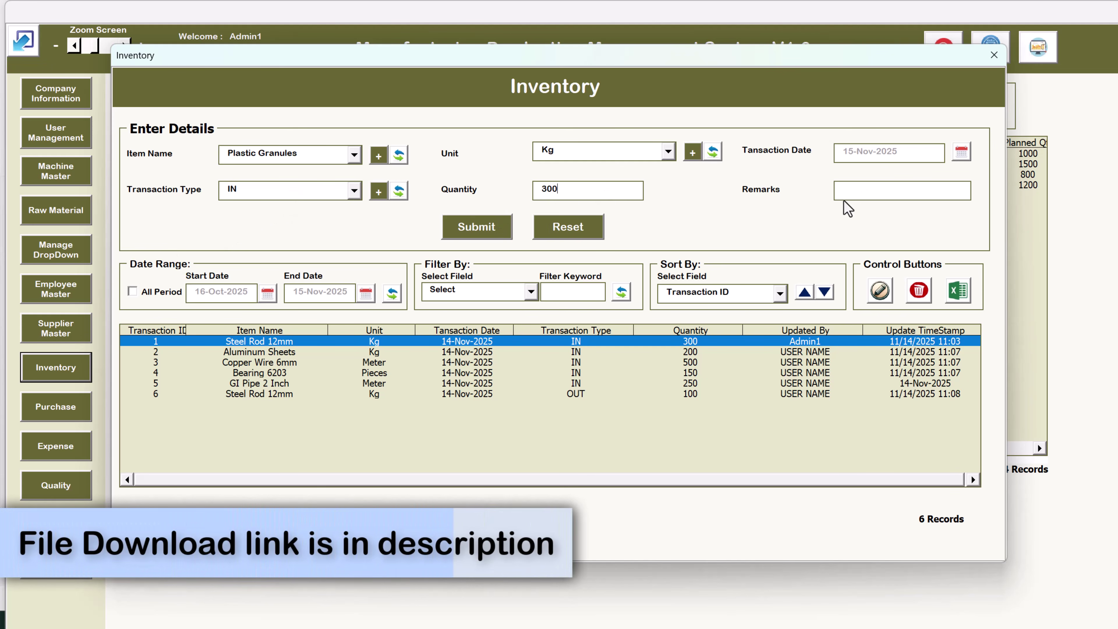
left_click(879, 190)
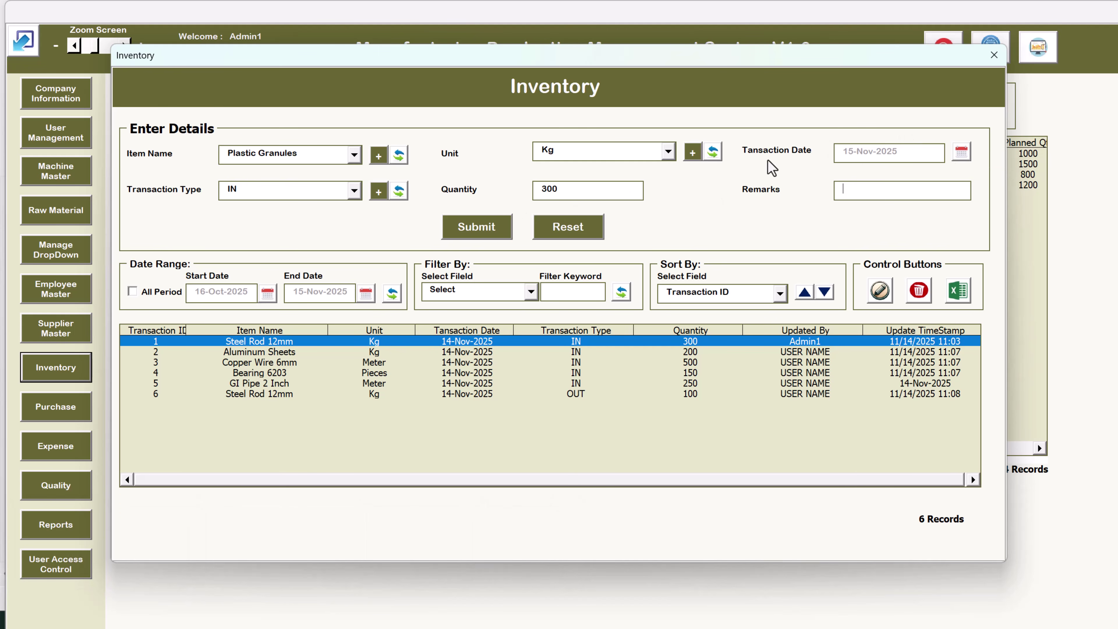
left_click(484, 231)
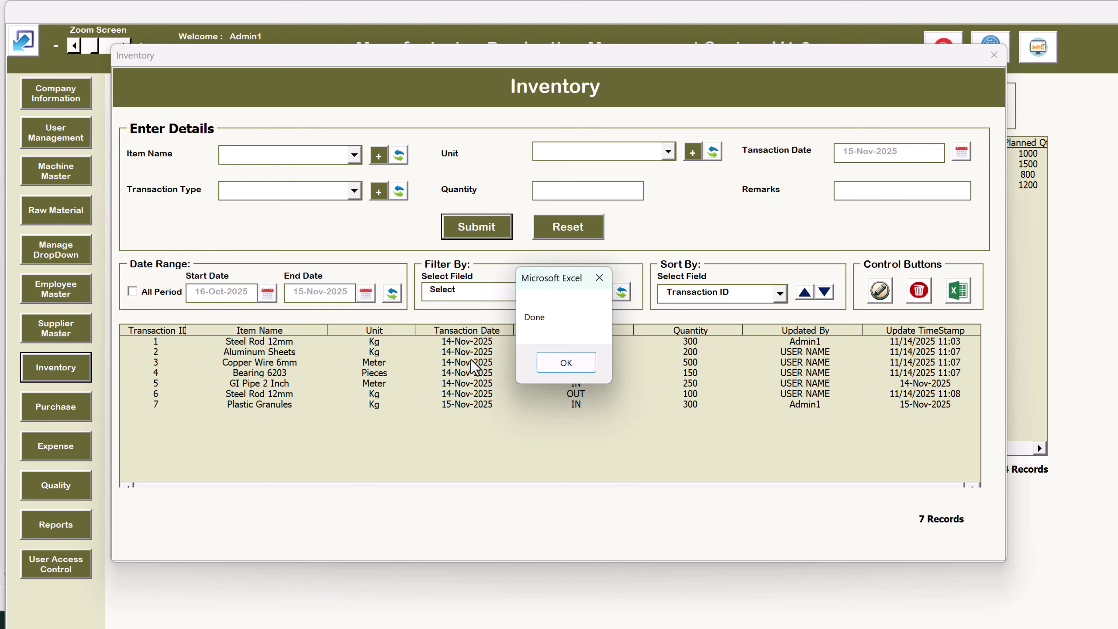
left_click(568, 364)
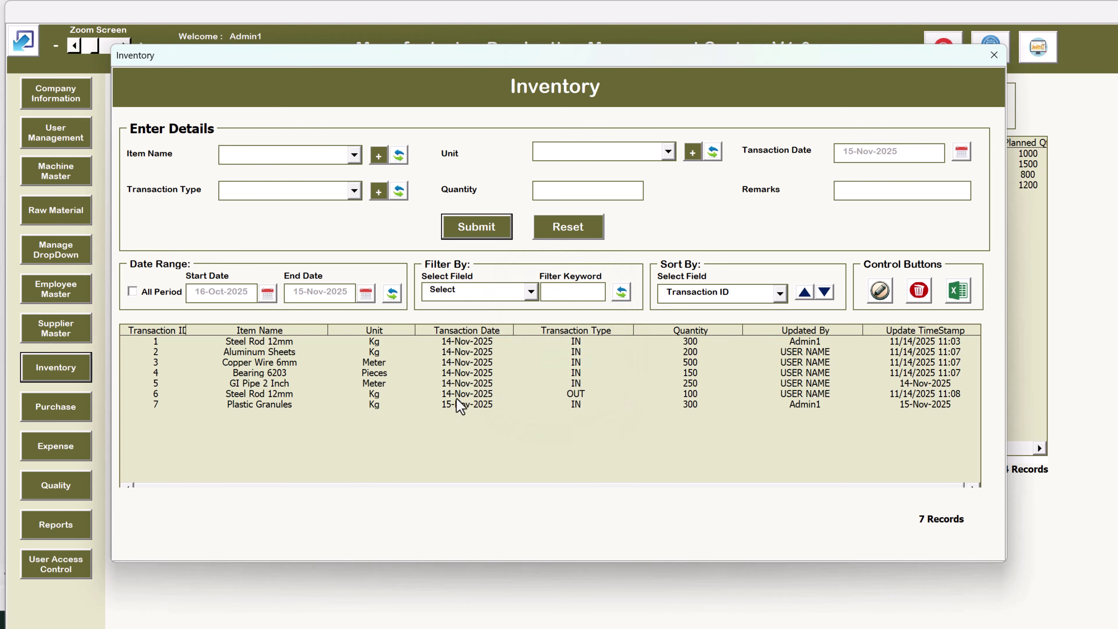
left_click(461, 404)
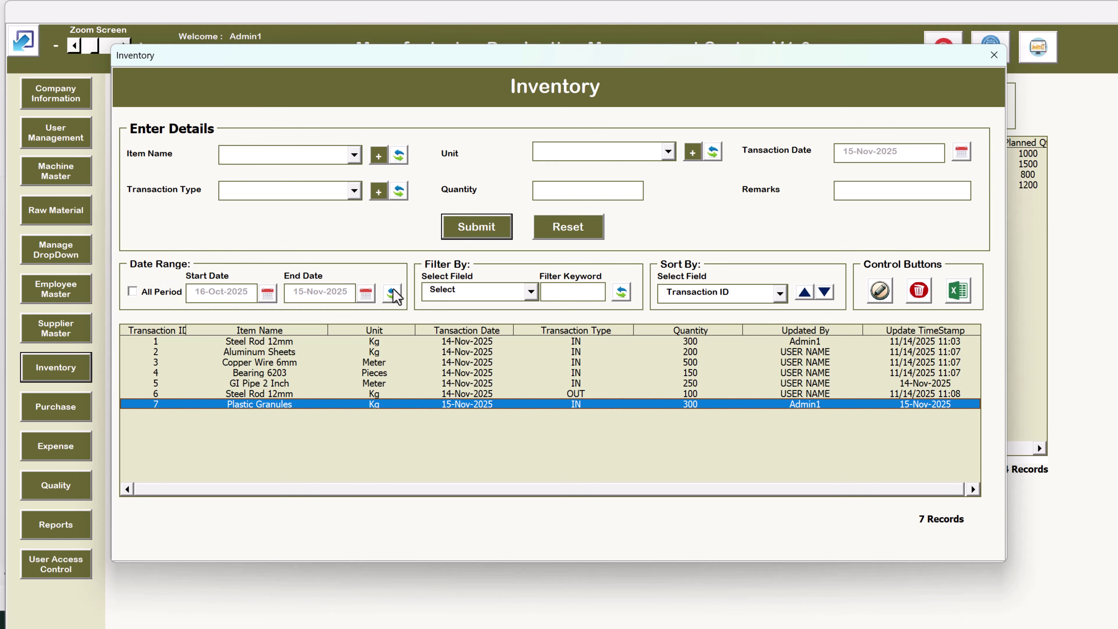
Include all dates and filter transactions by Item Name 'gi', selecting GI Pipe 2 Inch
left_click(156, 293)
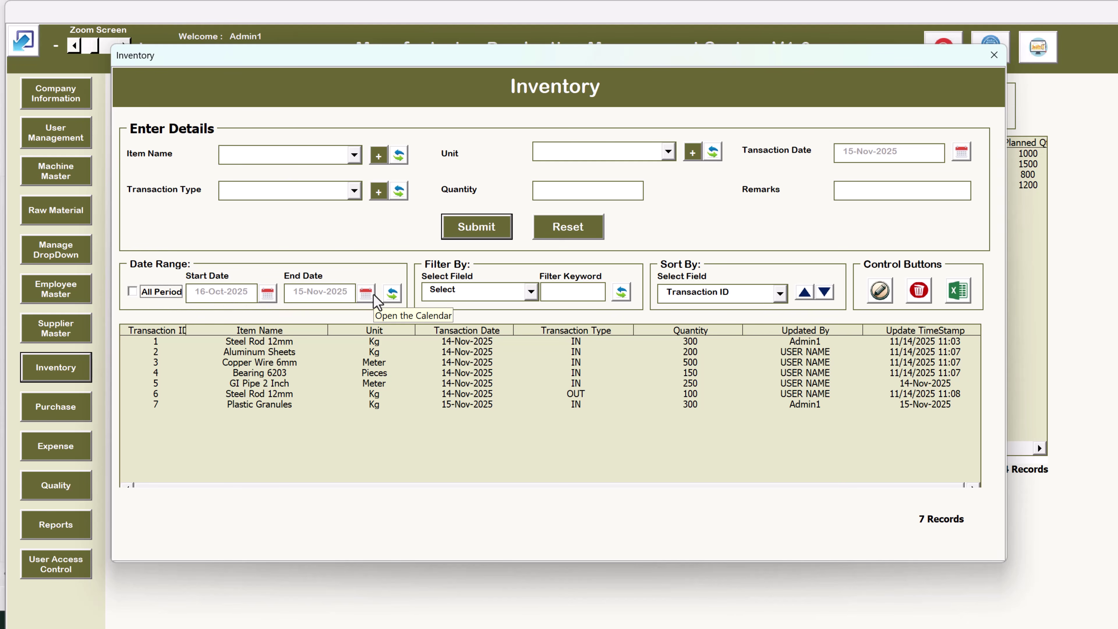
left_click(482, 291)
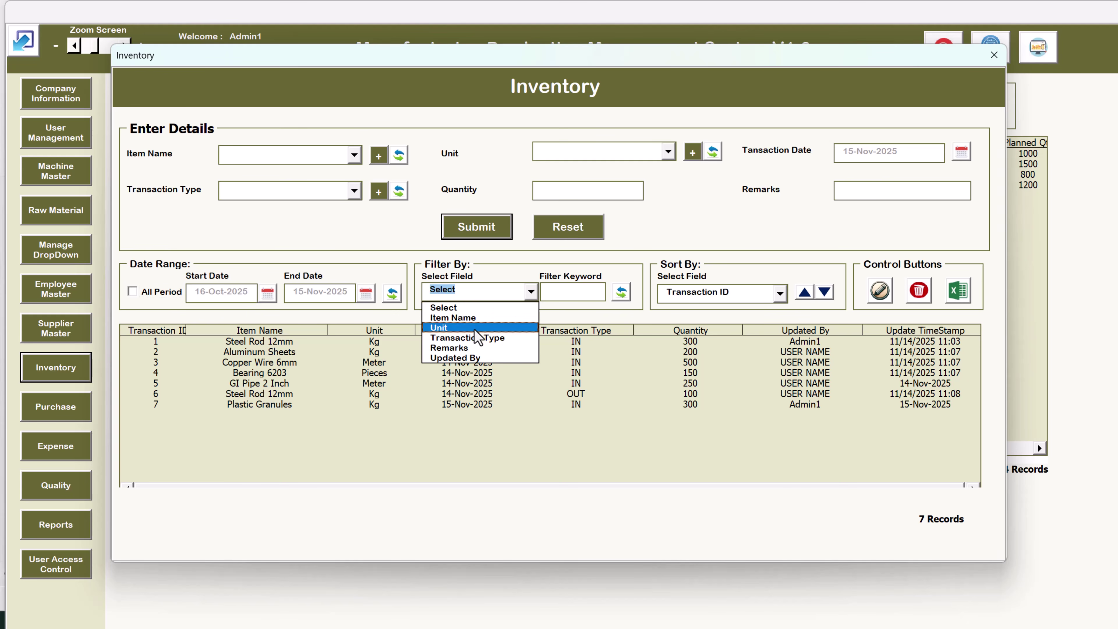
left_click(479, 318)
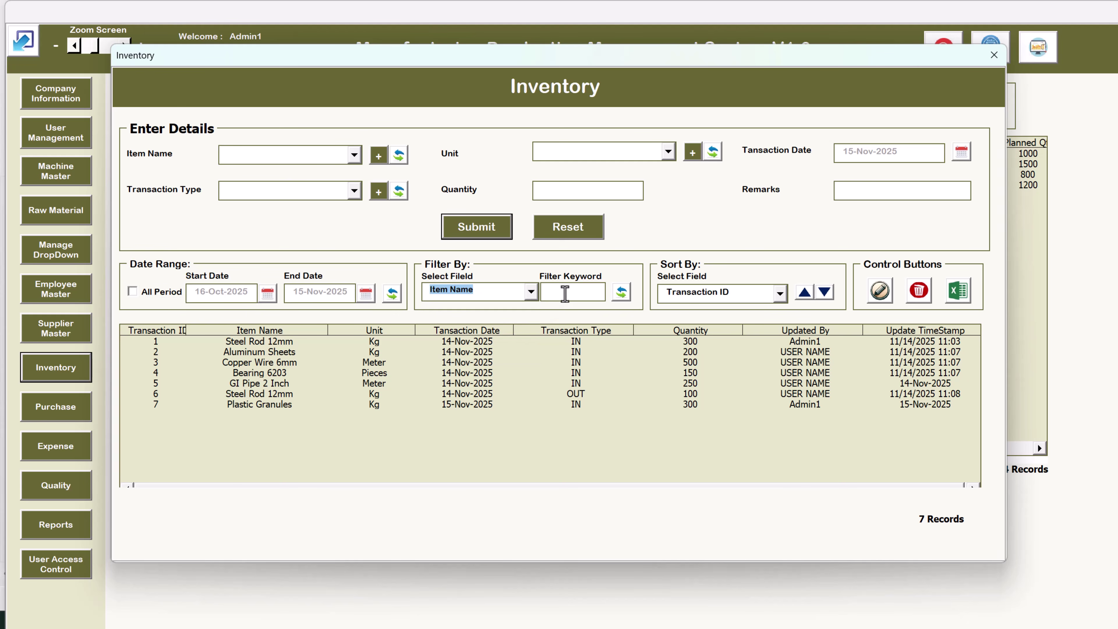
left_click(566, 293)
type("gi")
key("Tab")
key("Return")
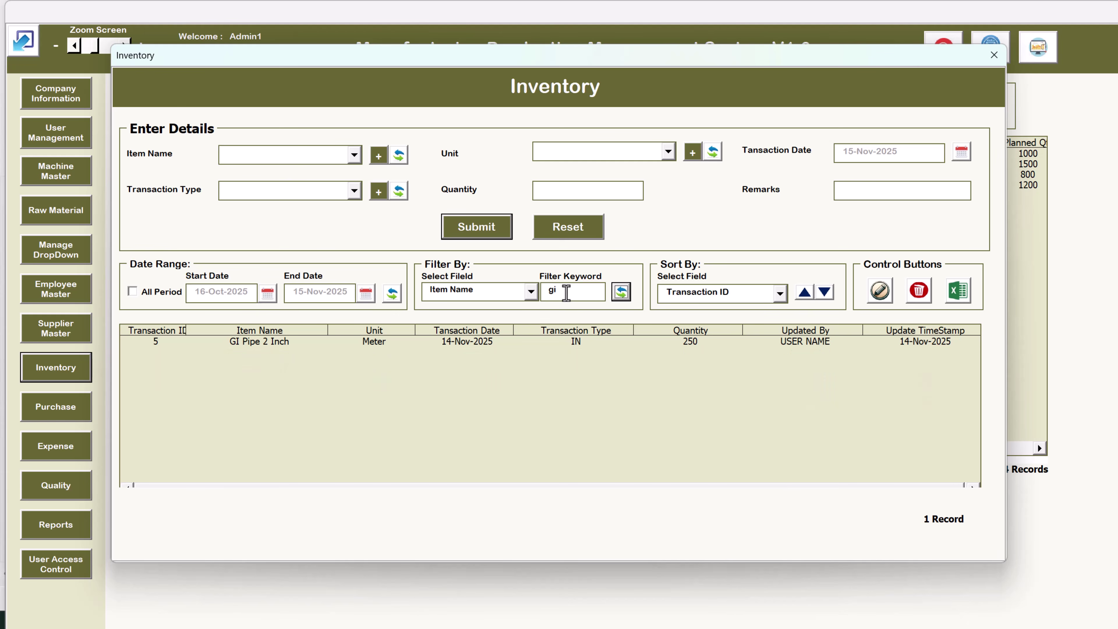
left_click(304, 343)
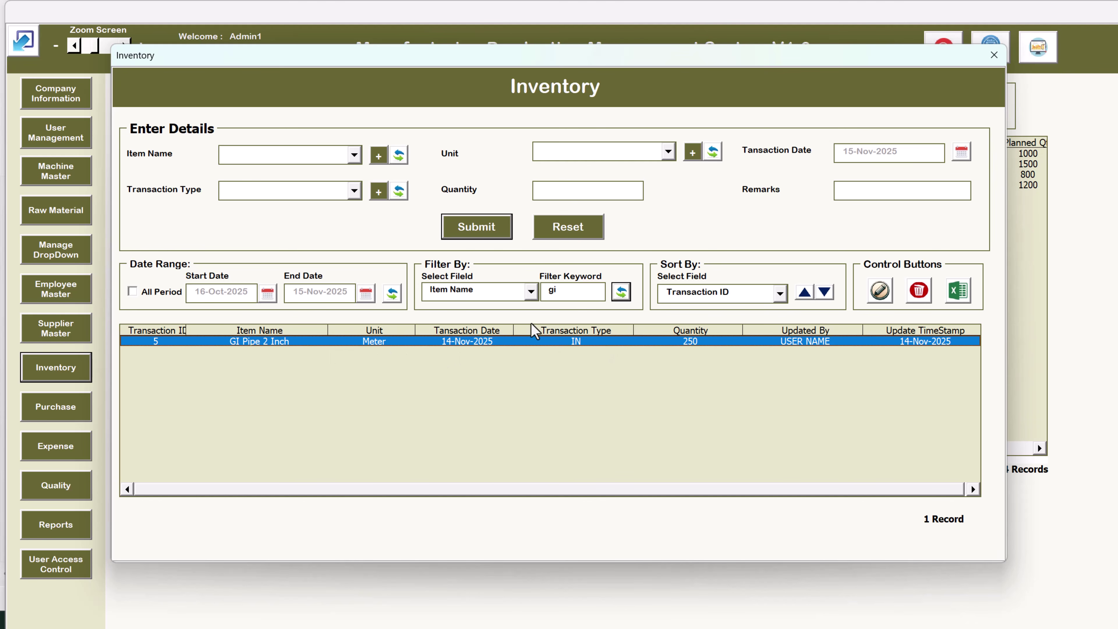
Filter by Transaction Type 'in', then 'out', selecting the Steel Rod 12mm OUT record
left_click(502, 294)
left_click(502, 294)
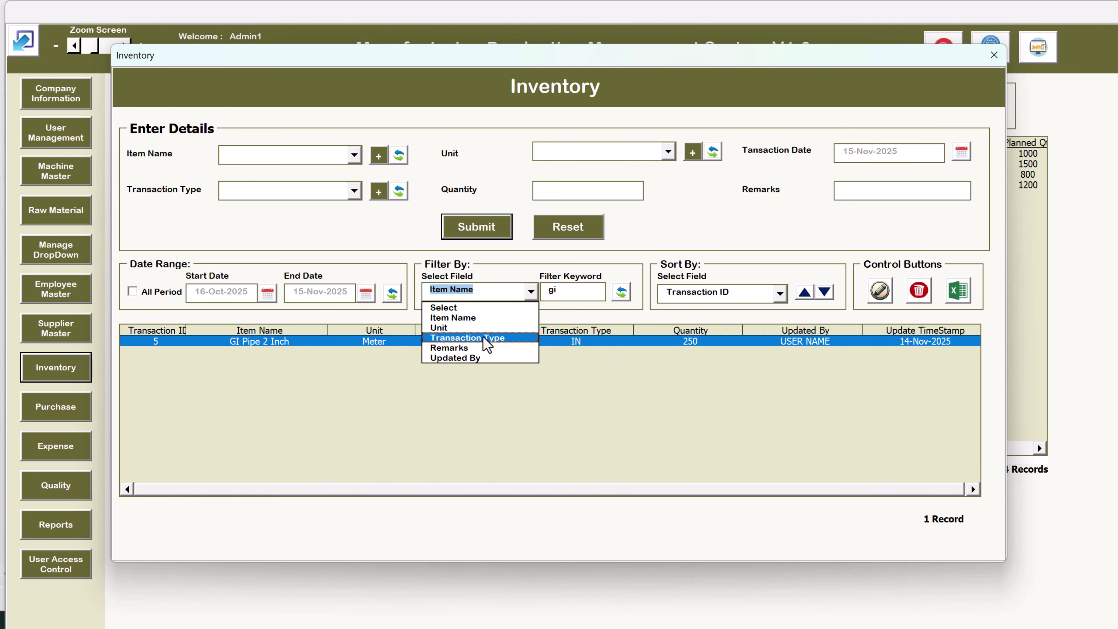
left_click(488, 338)
type("in")
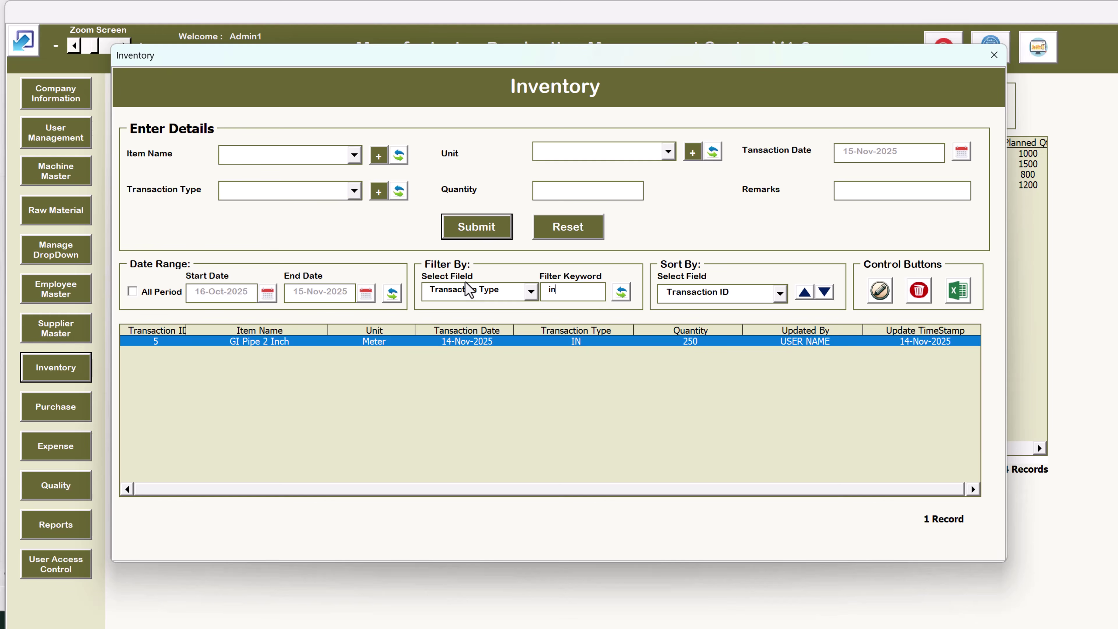
key("Tab")
left_click(556, 297)
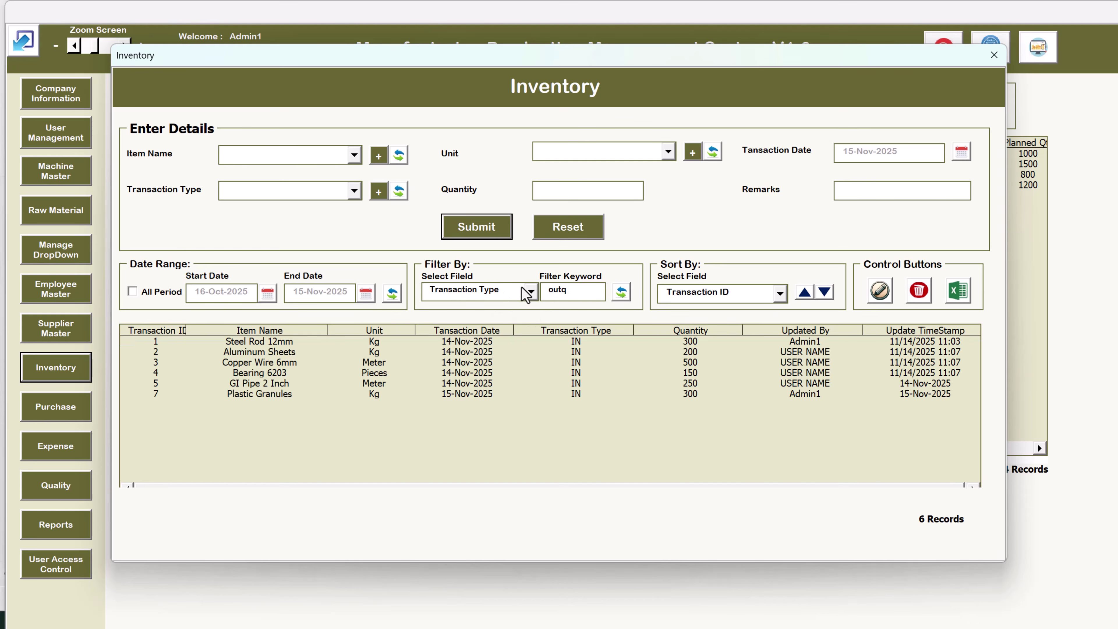
key("BackSpace")
key("Tab")
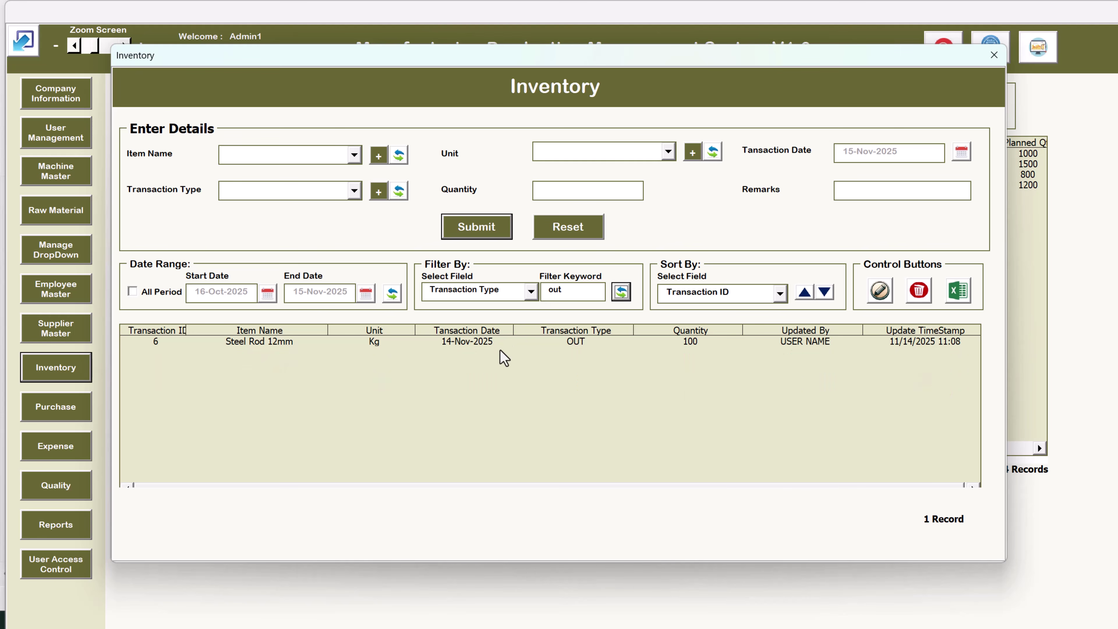
left_click(507, 342)
Clear the filter and reload all 7 inventory transactions
left_click(531, 291)
left_click(481, 308)
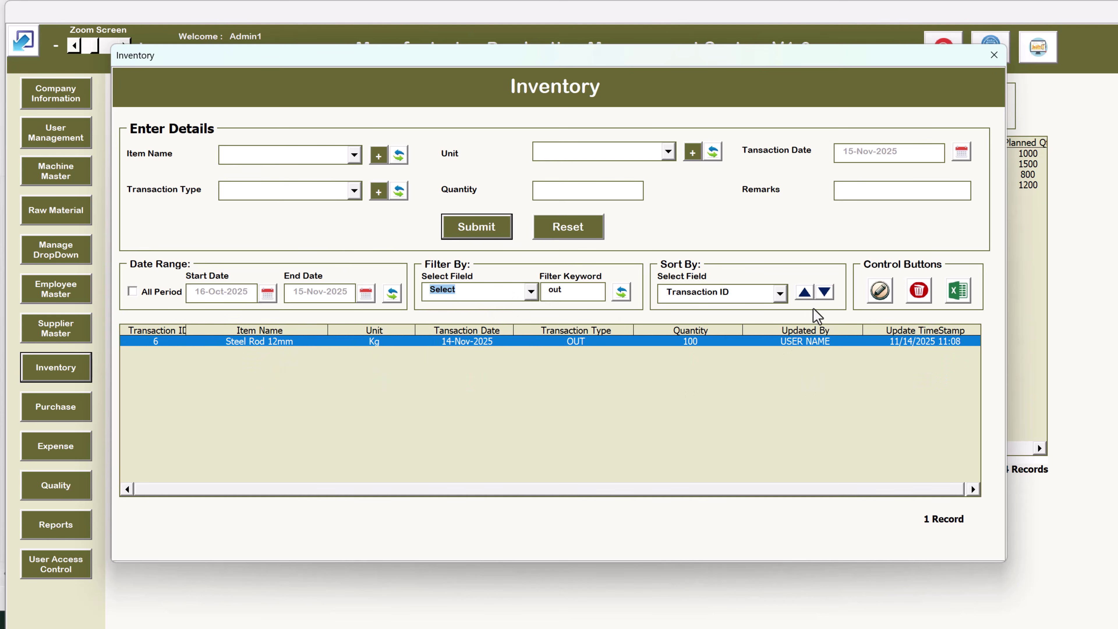
left_click(621, 291)
left_click(584, 341)
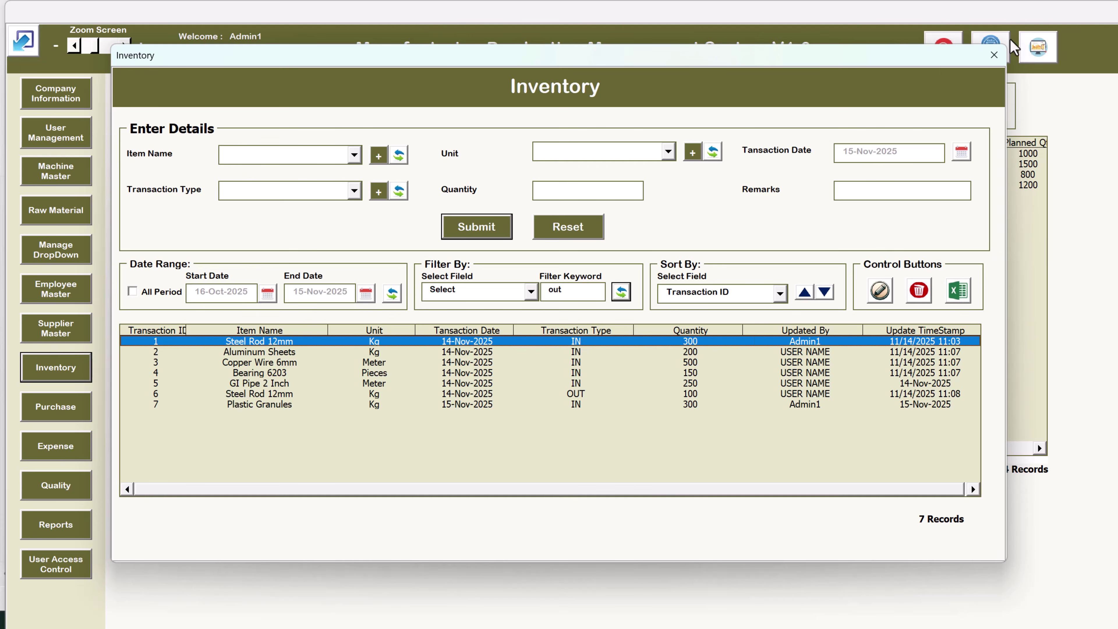
Close Inventory, show Purchase for all dates, and choose Global Fasteners Co. with Copper Wire 6mm
left_click(994, 55)
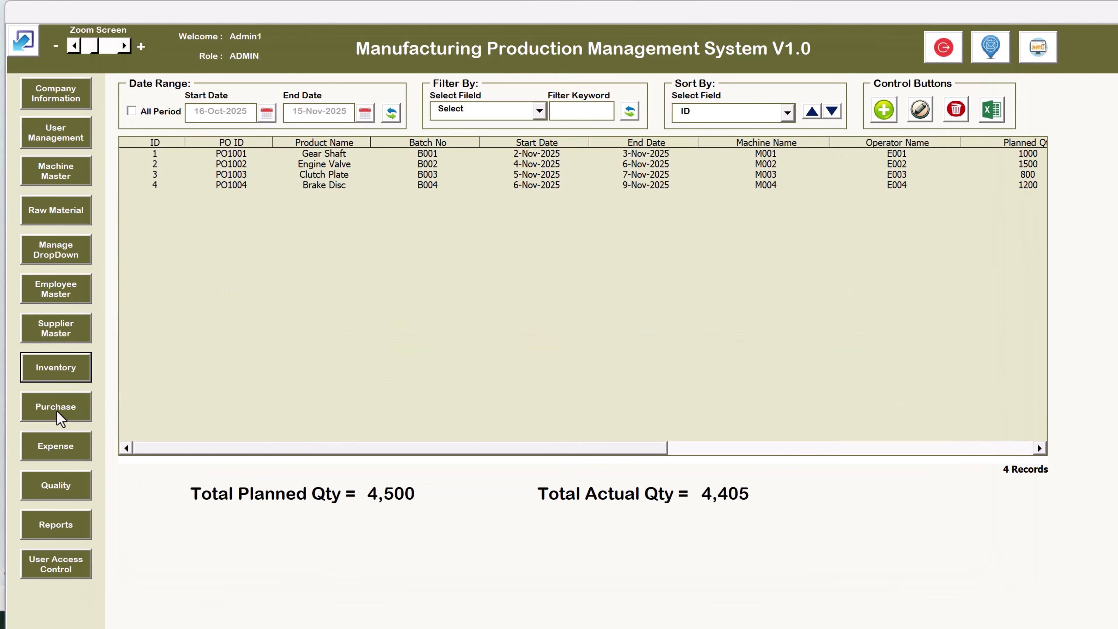
left_click(76, 415)
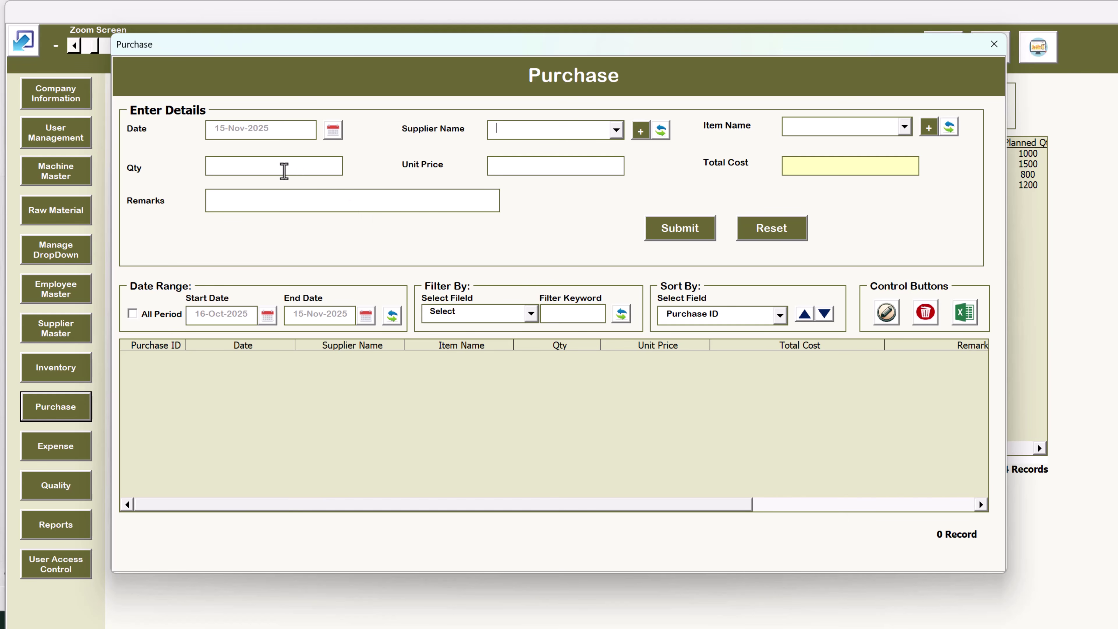
left_click(152, 316)
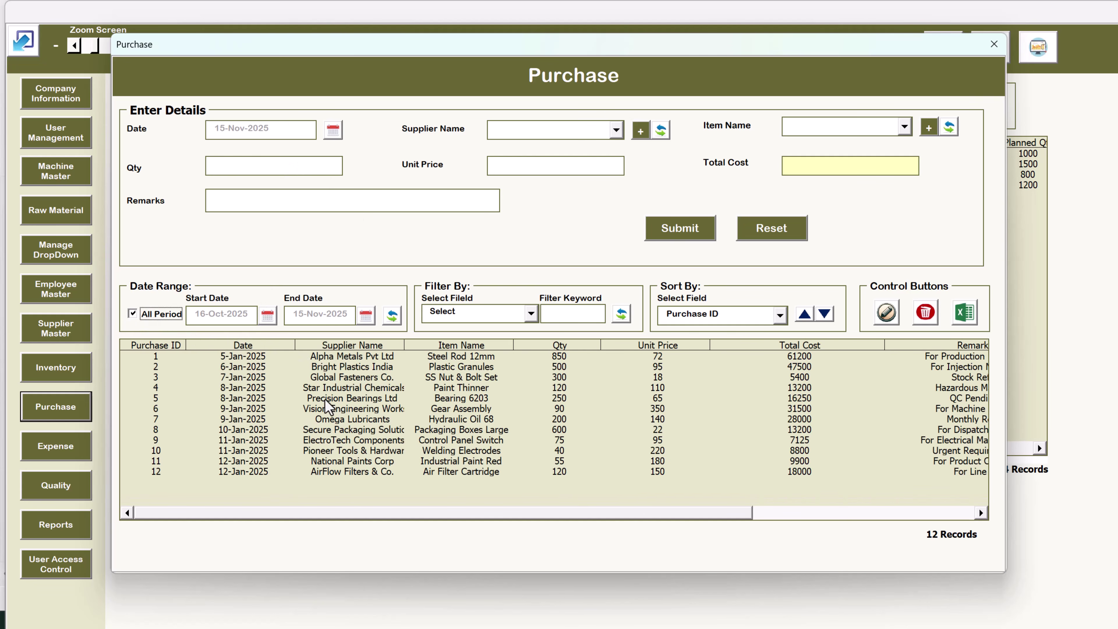
left_click(544, 132)
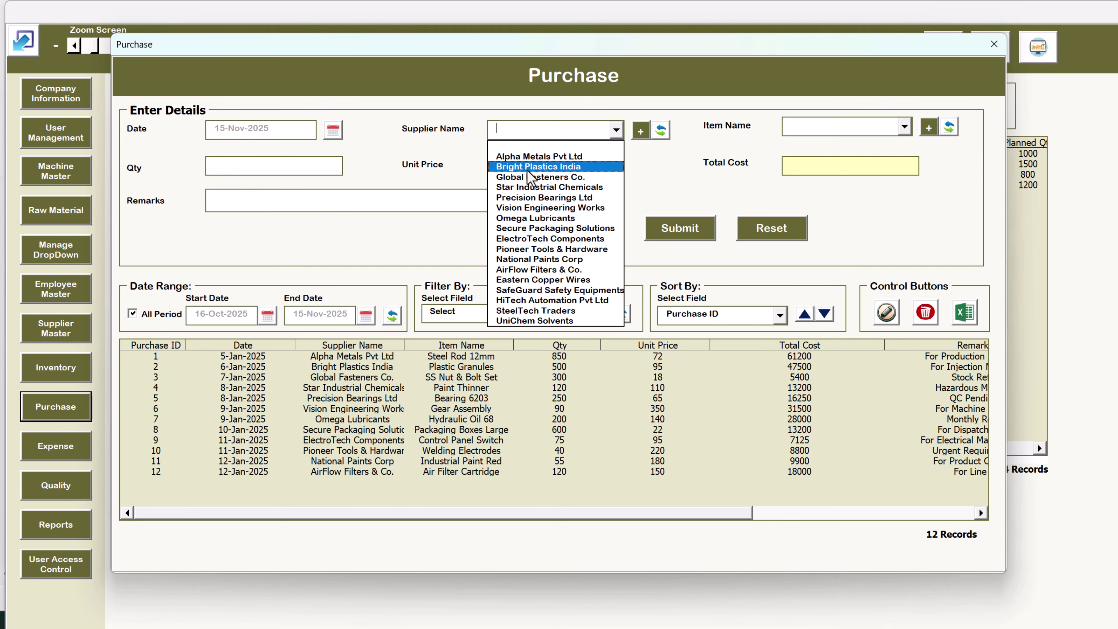
left_click(529, 177)
left_click(855, 127)
left_click(830, 171)
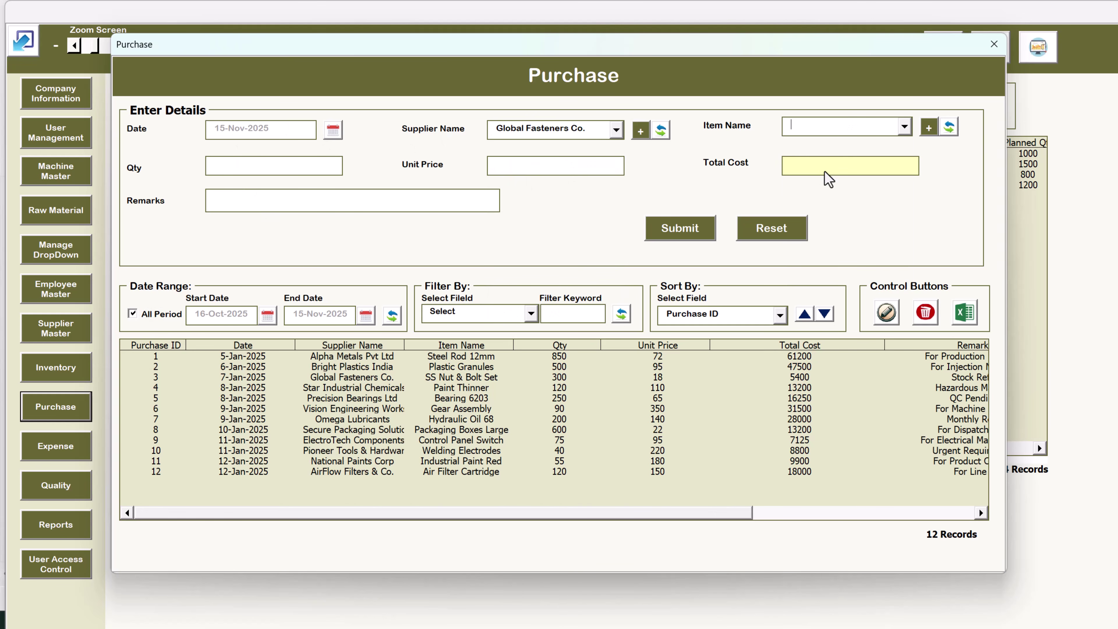
Enter quantity 200 and unit price 15, then close Purchase unsaved and open Expense
left_click(252, 164)
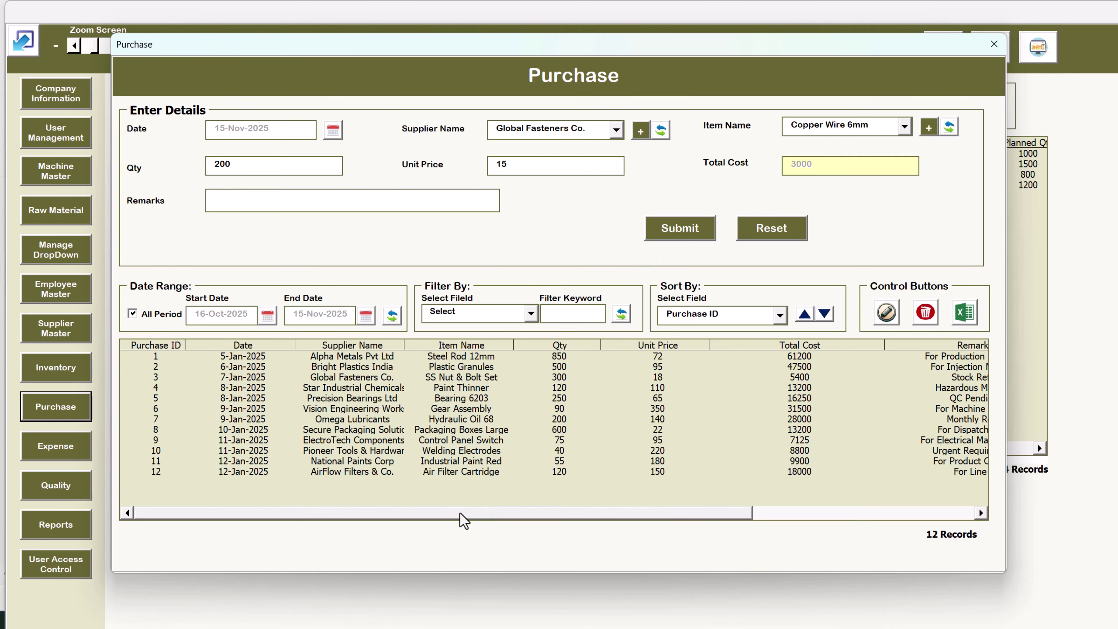
left_click_drag(462, 513, 684, 514)
left_click_drag(765, 516, 323, 511)
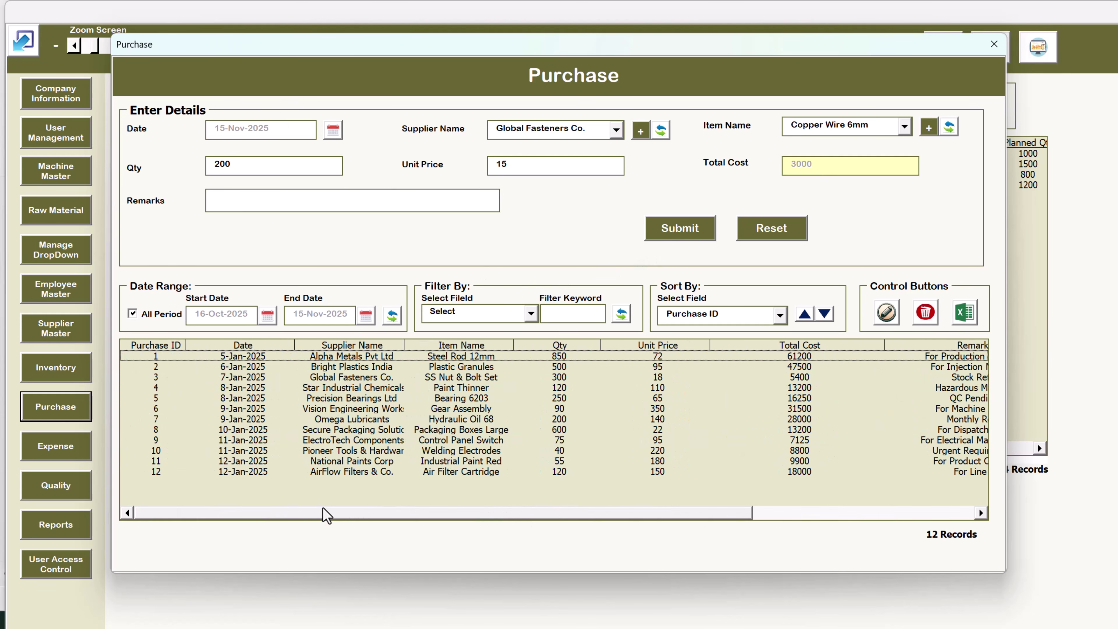
left_click(994, 44)
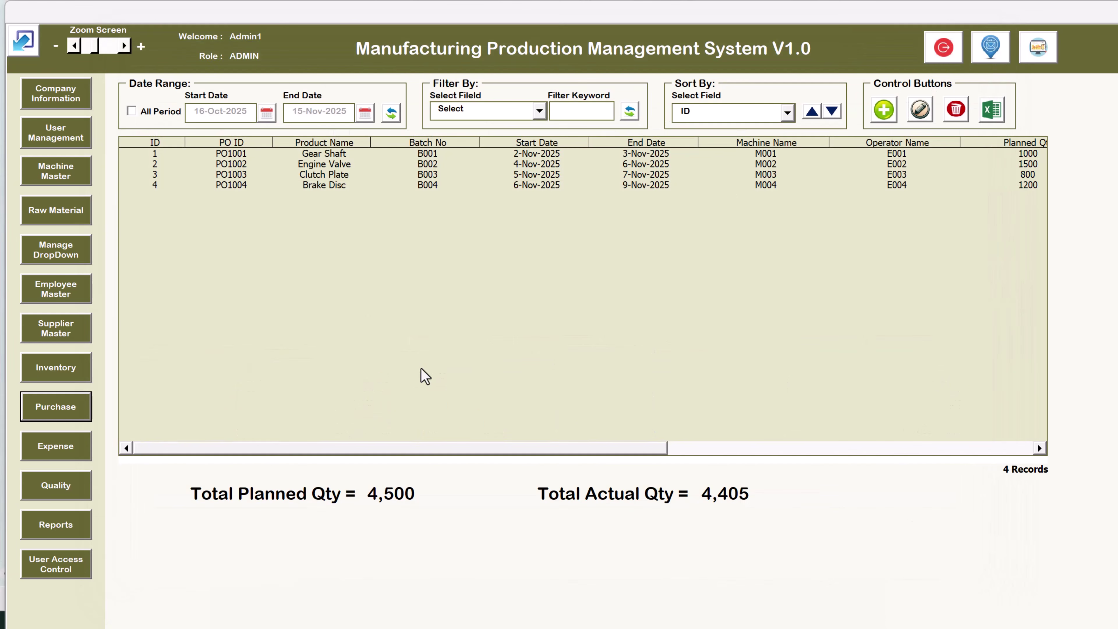
left_click(72, 452)
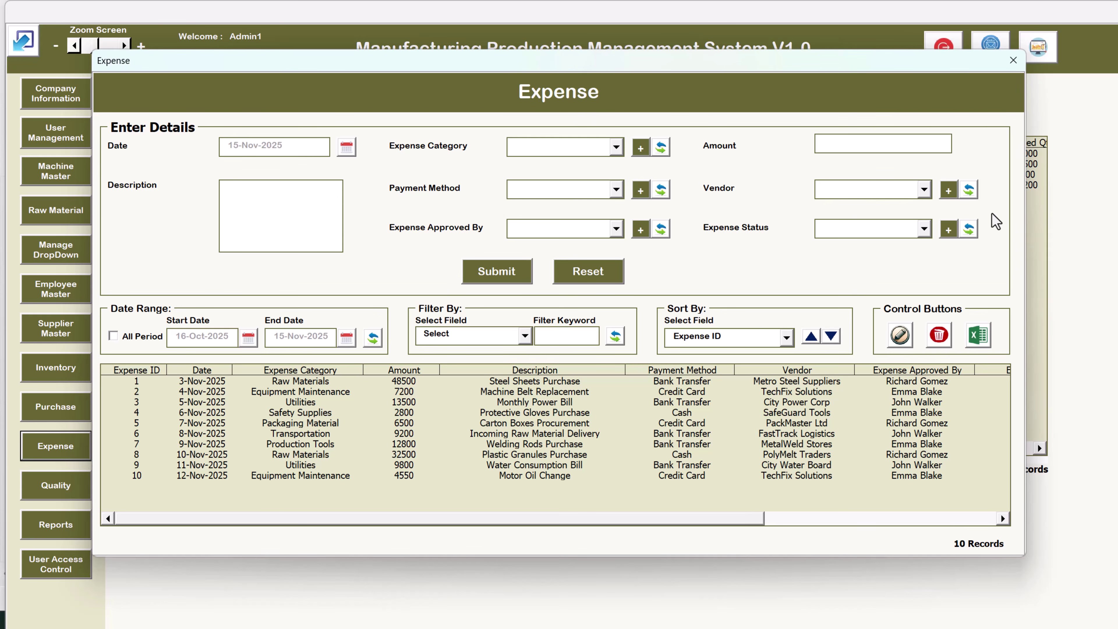
left_click(545, 147)
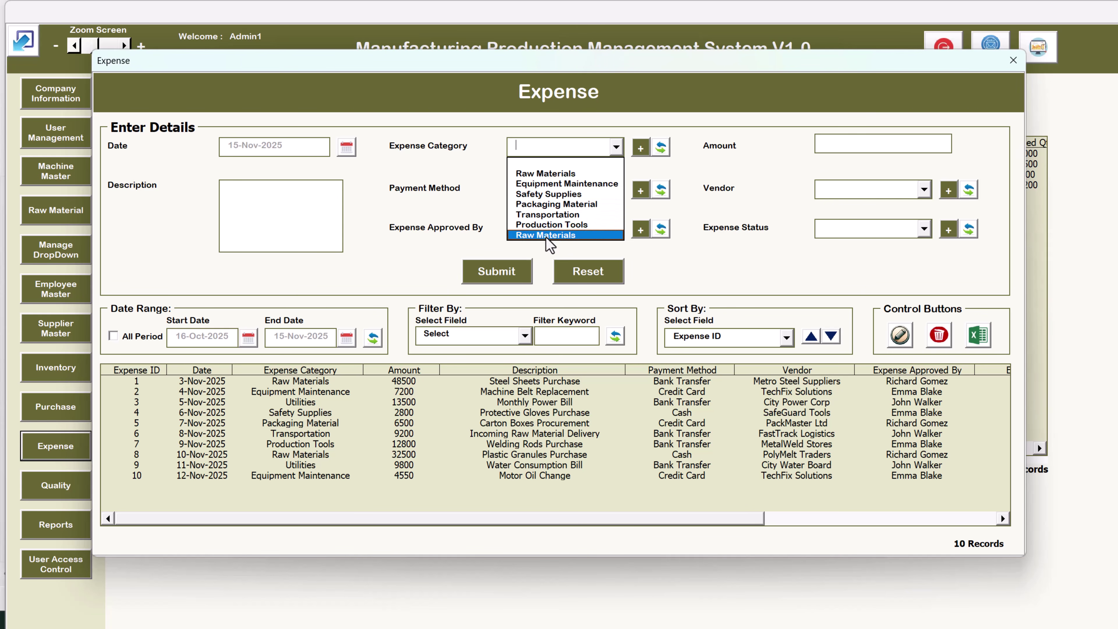
left_click(641, 147)
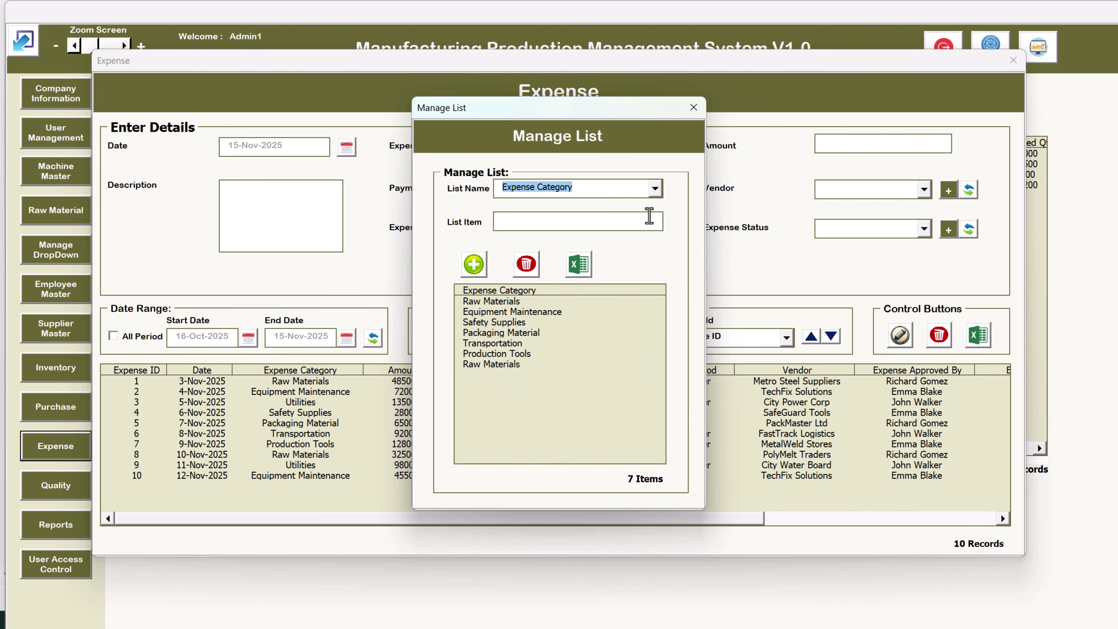
left_click(693, 108)
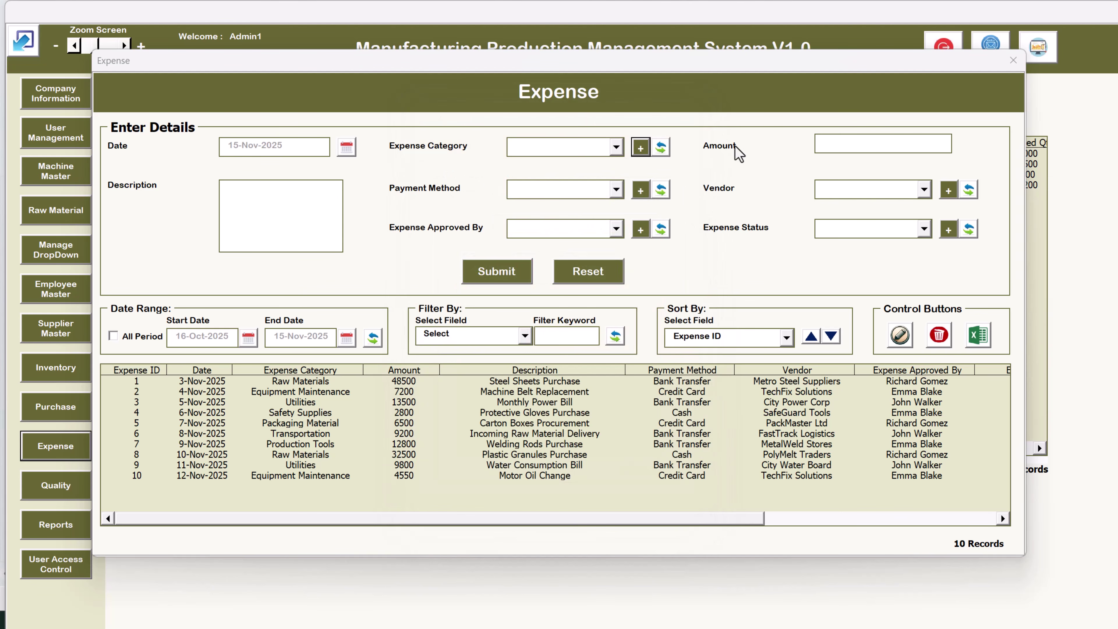
left_click(519, 190)
left_click(753, 203)
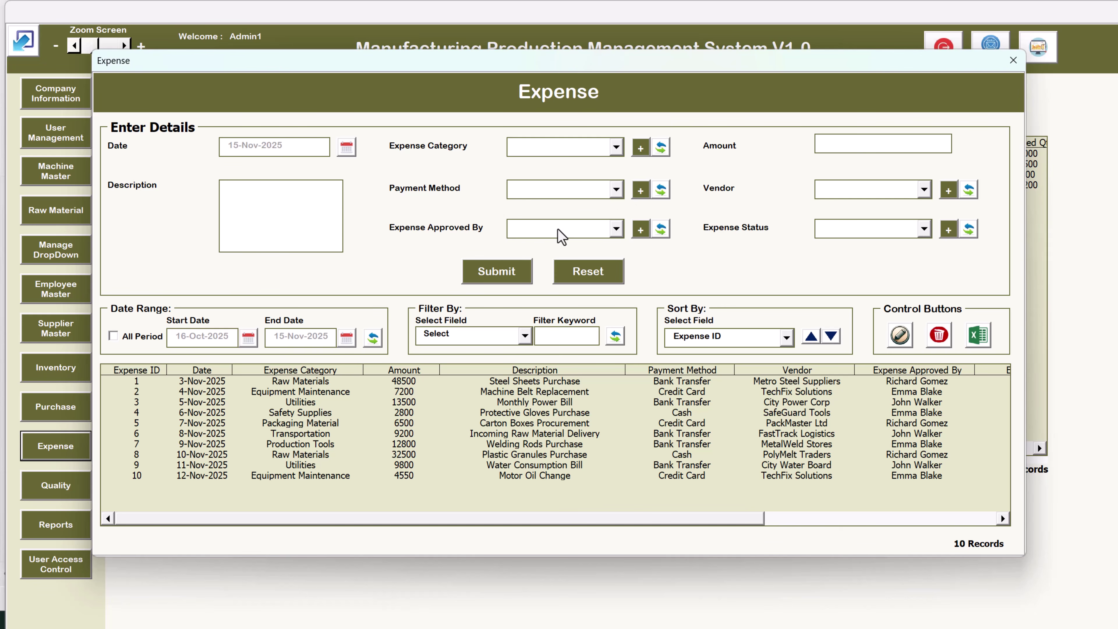
left_click(561, 238)
left_click(739, 200)
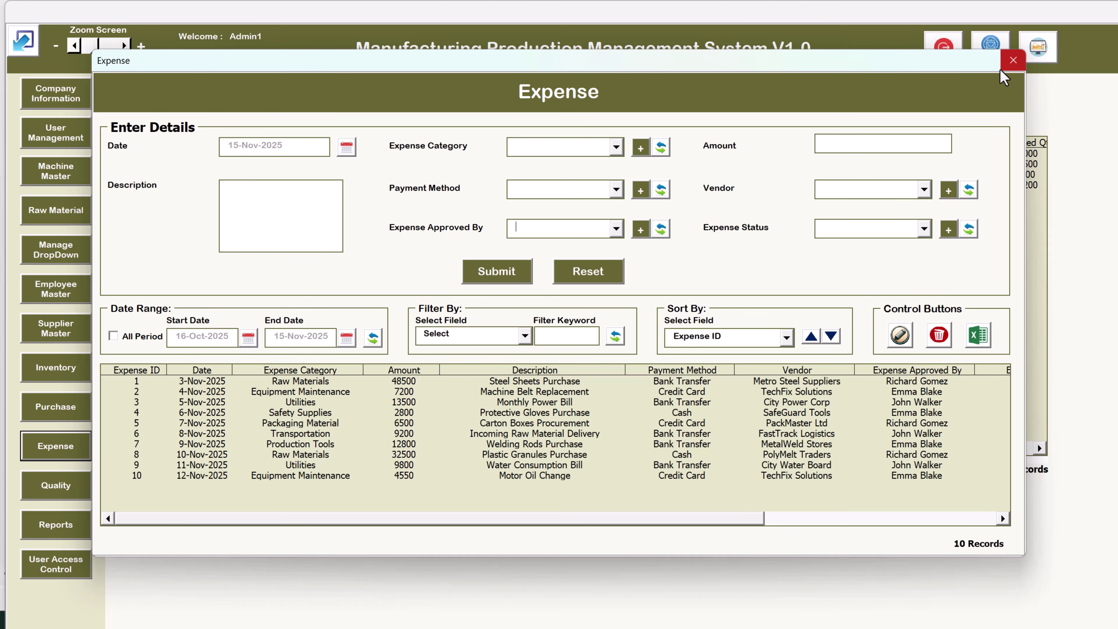
Close the expense form and start a quality check, choosing Order ID 2
left_click(1014, 60)
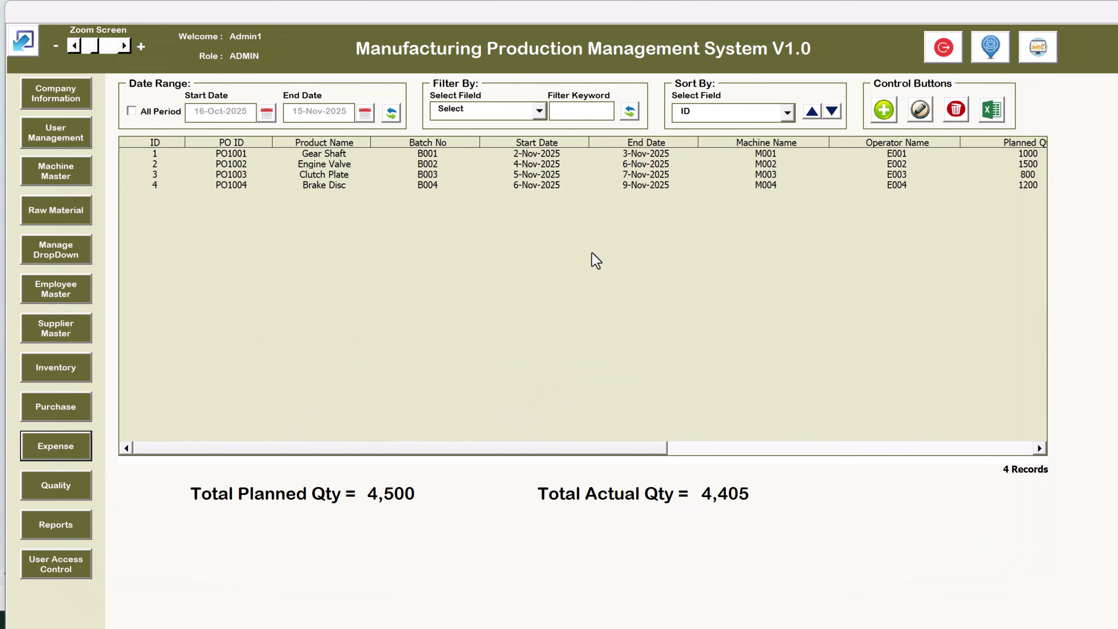
left_click(66, 488)
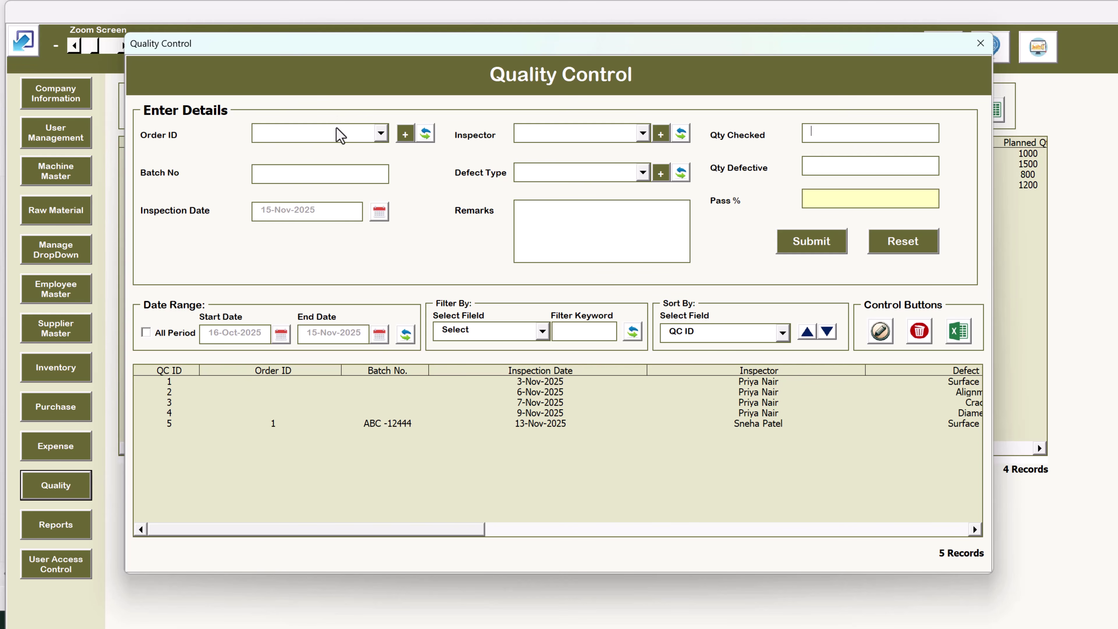
left_click(342, 135)
left_click(299, 167)
left_click(340, 136)
left_click(320, 170)
Choose the first inspector, close the quality form unsaved, and open Employee Master
left_click(642, 133)
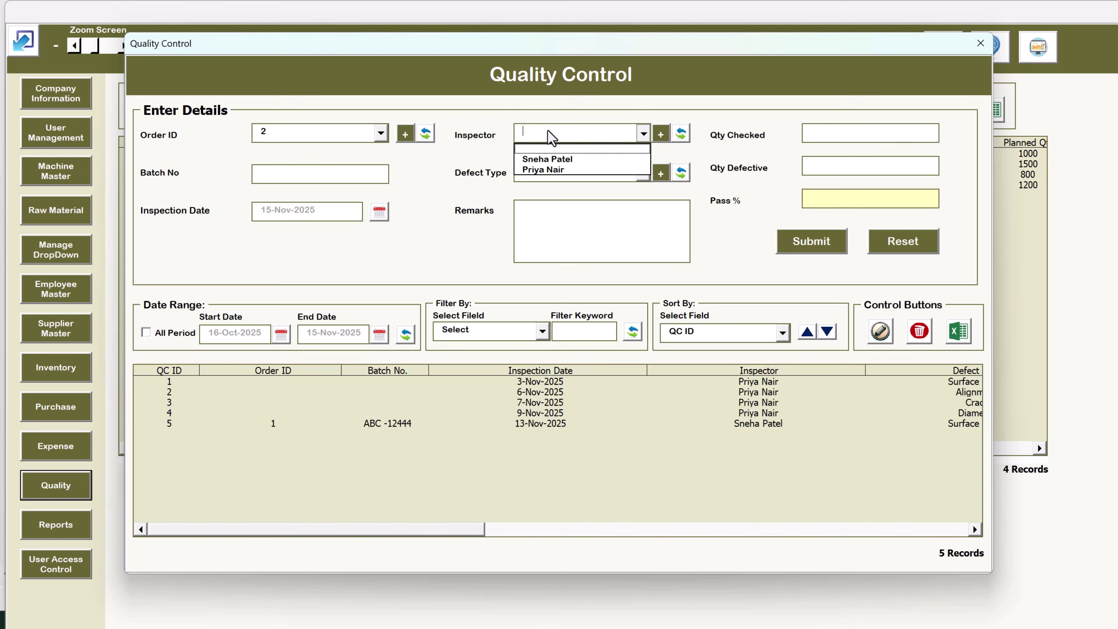
left_click(564, 159)
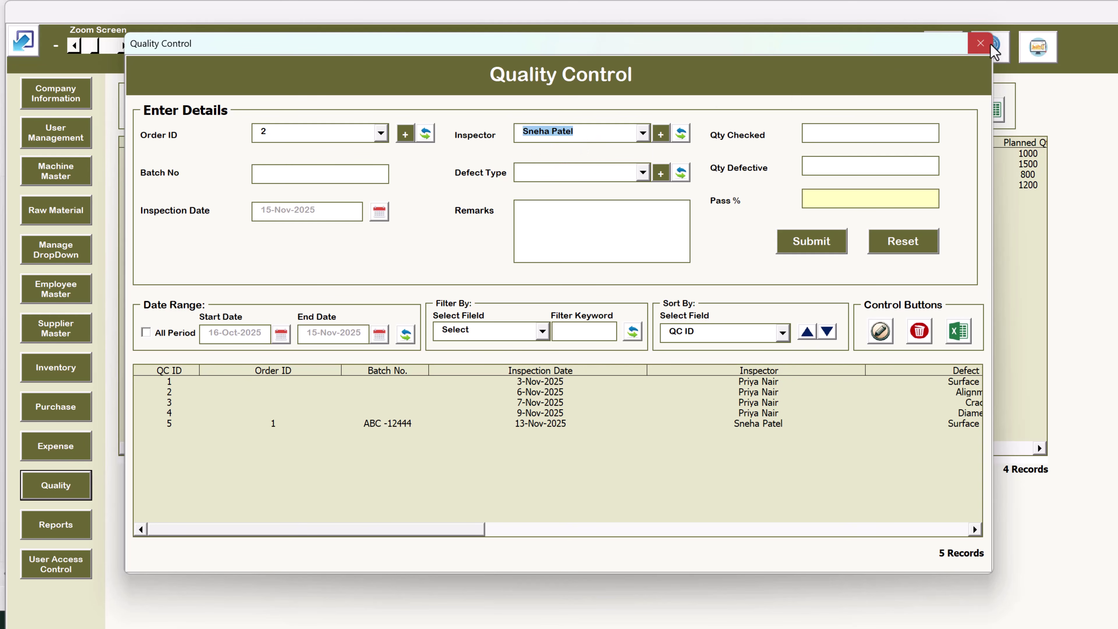
left_click(981, 42)
left_click(56, 289)
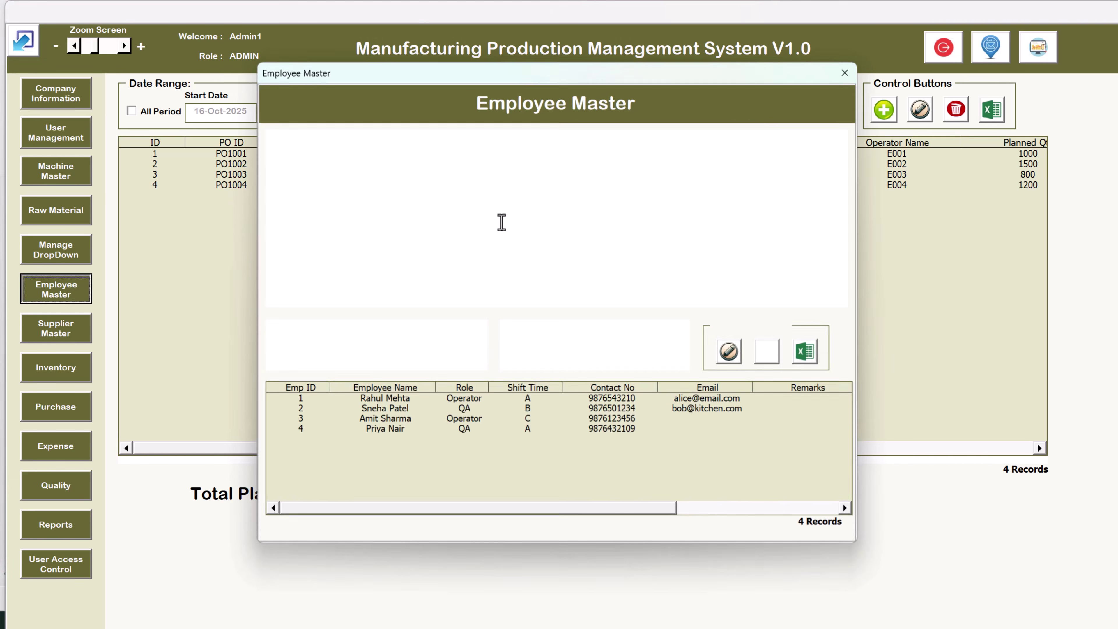
Select the employee rows one by one in Employee Master
left_click(453, 413)
left_click(457, 423)
left_click(463, 403)
left_click(465, 422)
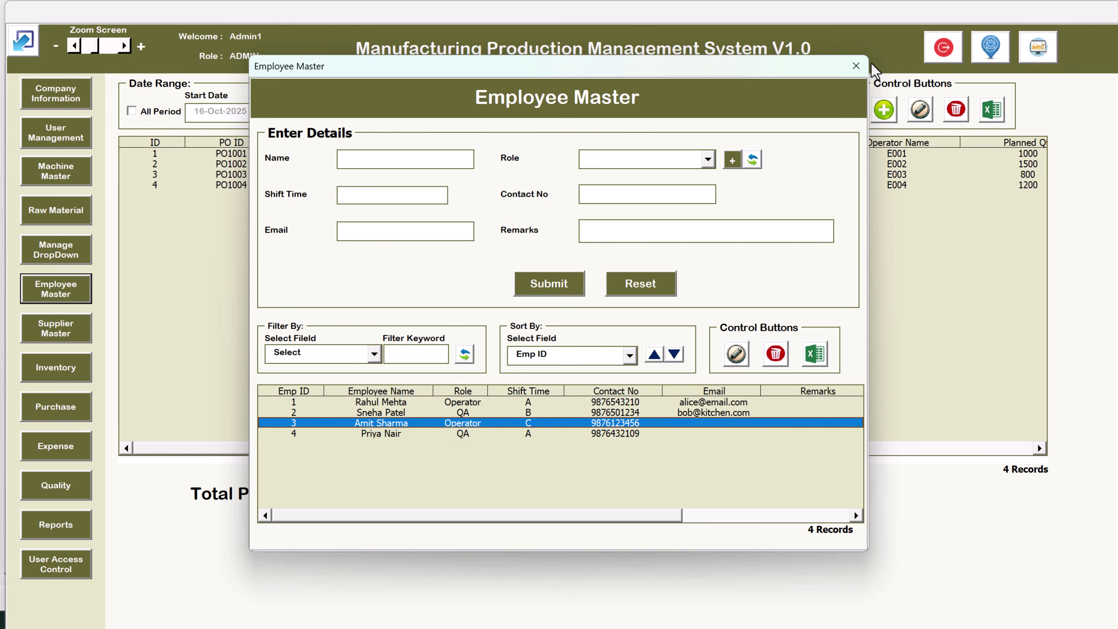
Close Employee Master and reopen the Quality Control form's Order ID list
left_click(856, 65)
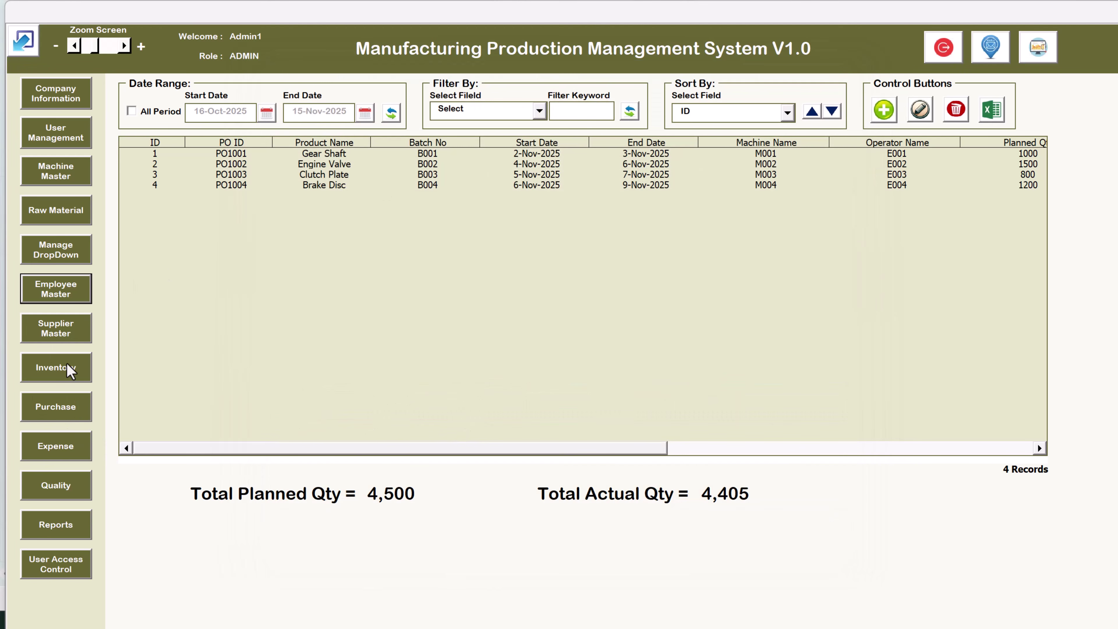
left_click(75, 488)
left_click(381, 133)
Enter Order ID 2, the first inspector and an Alignment defect, then close unsaved
left_click(337, 169)
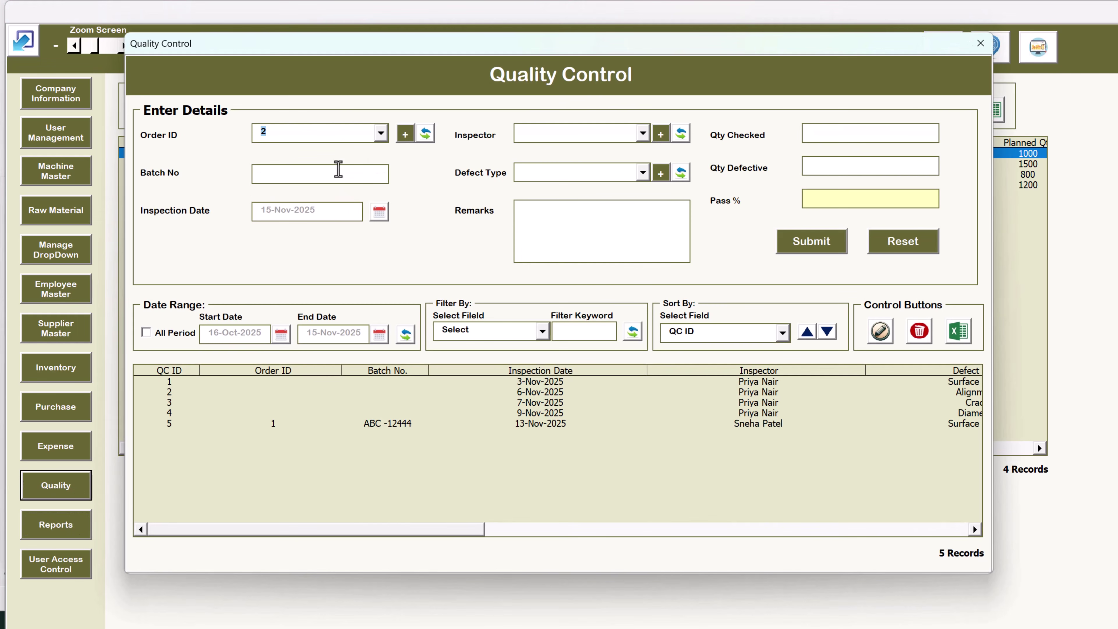
left_click(571, 140)
left_click(571, 141)
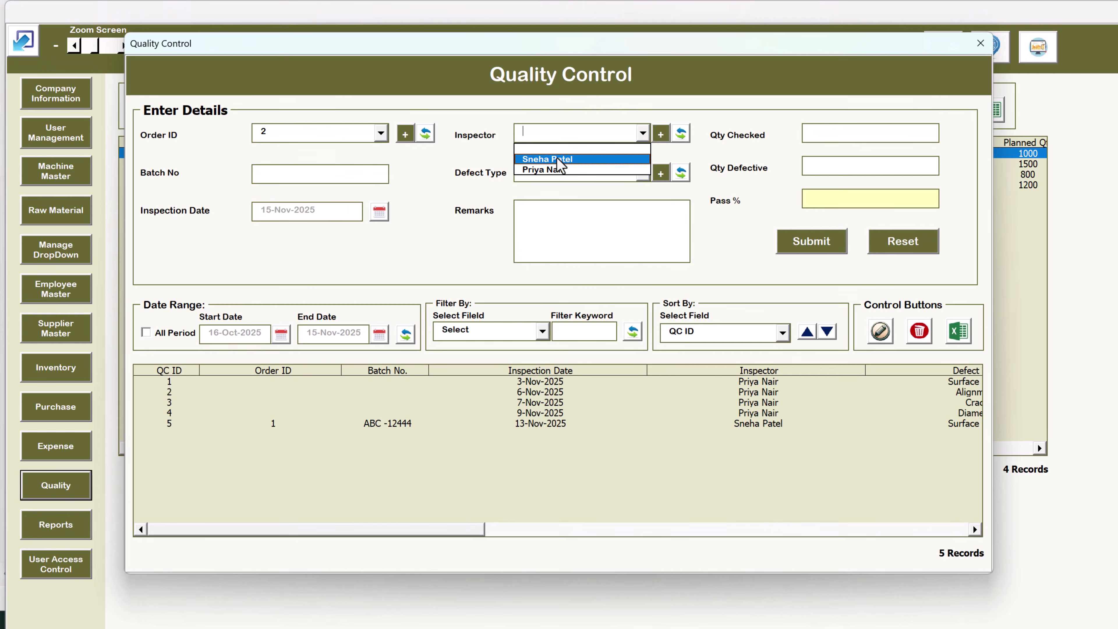
left_click(558, 160)
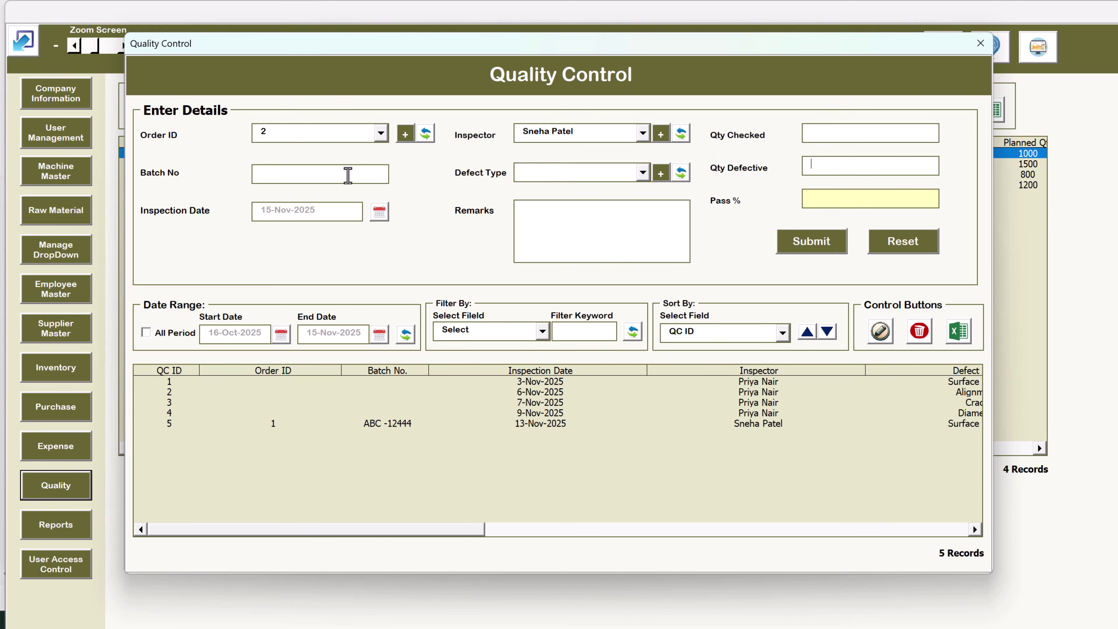
left_click(551, 178)
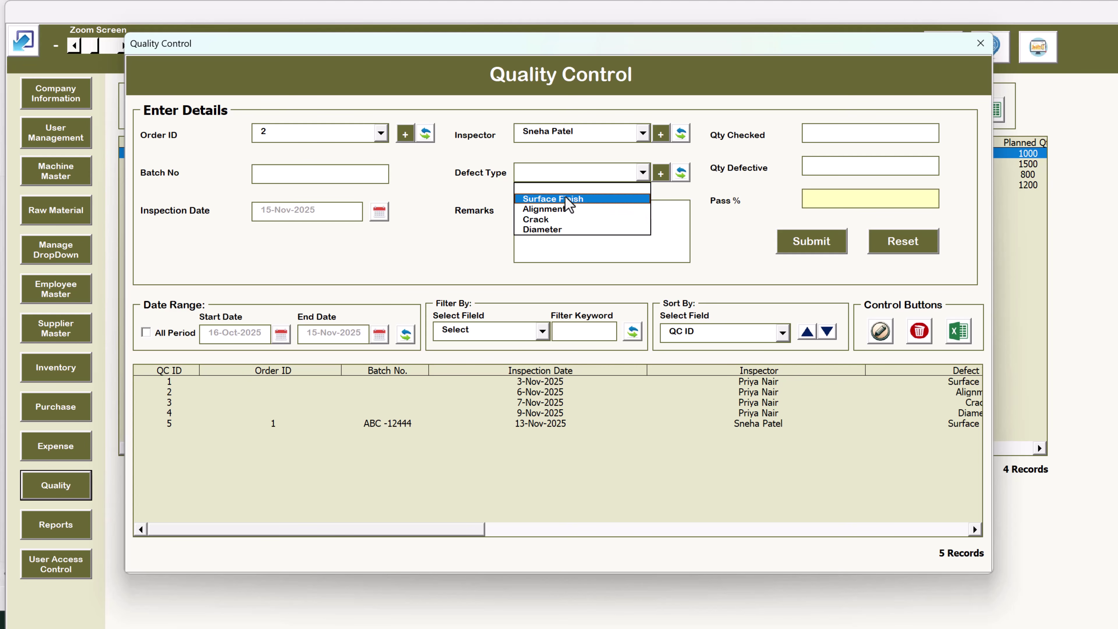
left_click(561, 211)
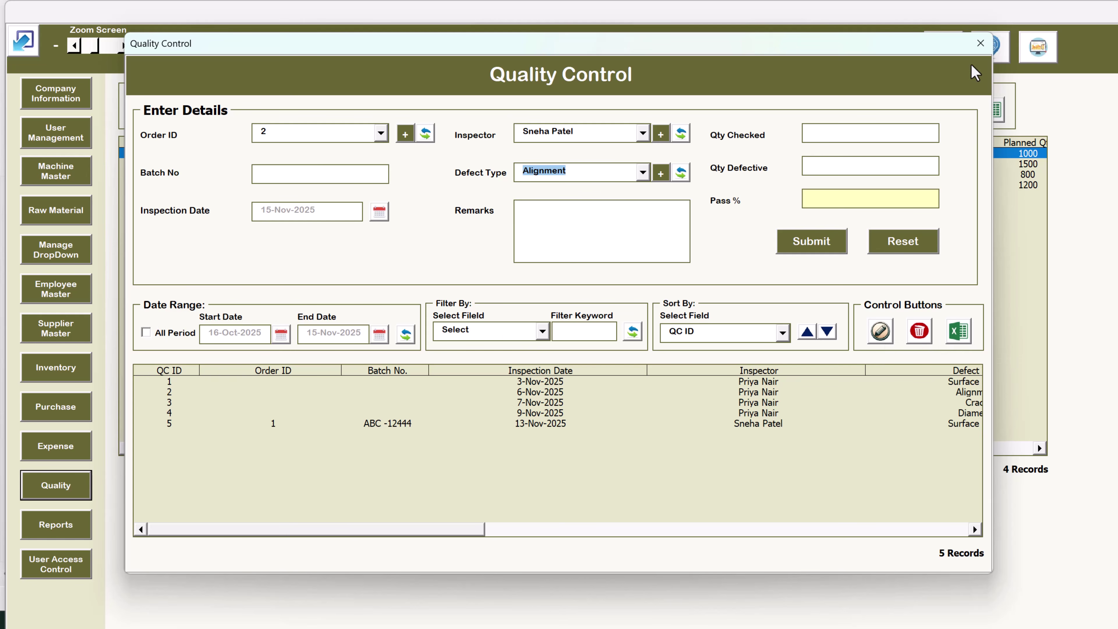
left_click(980, 43)
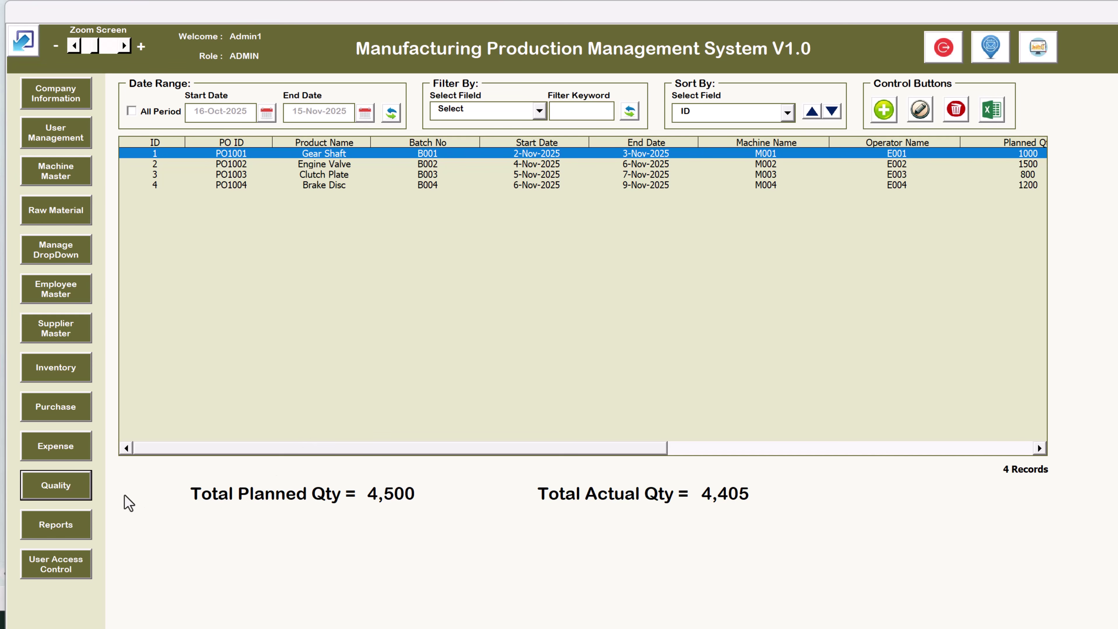
Generate the Production_Orders report for 16-Oct-2025 to 15-Nov-2025 into a new workbook
left_click(74, 532)
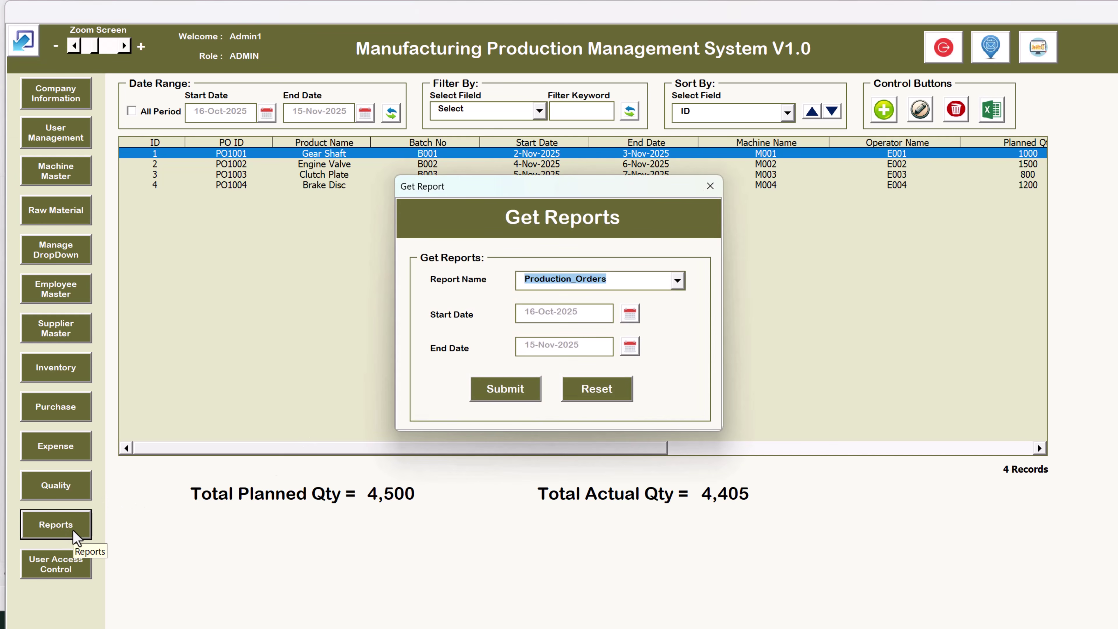
left_click(632, 281)
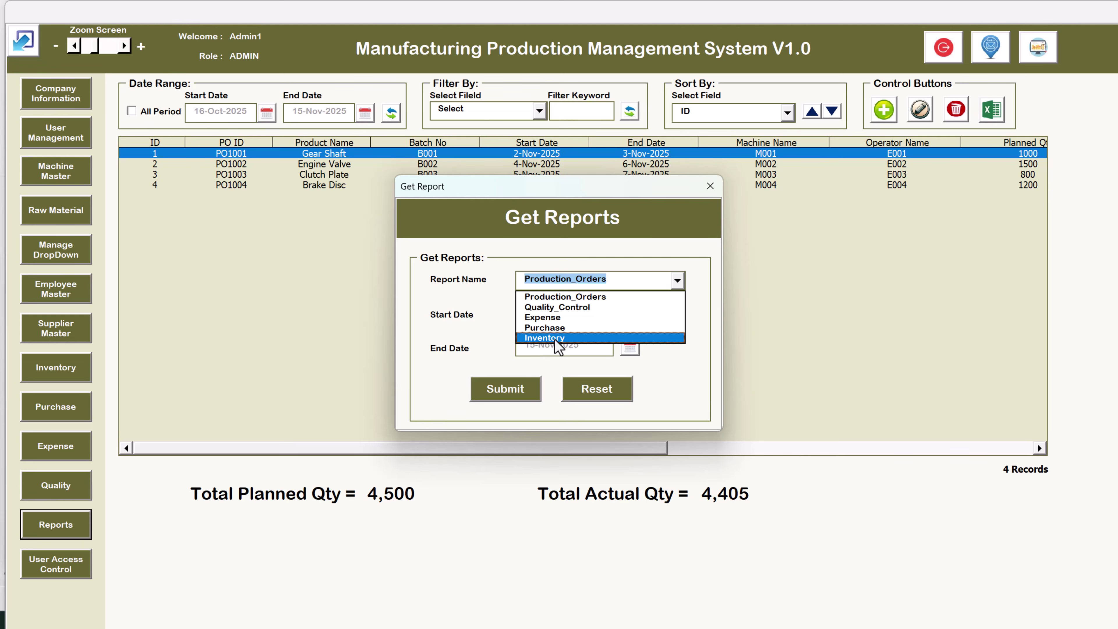
left_click(585, 296)
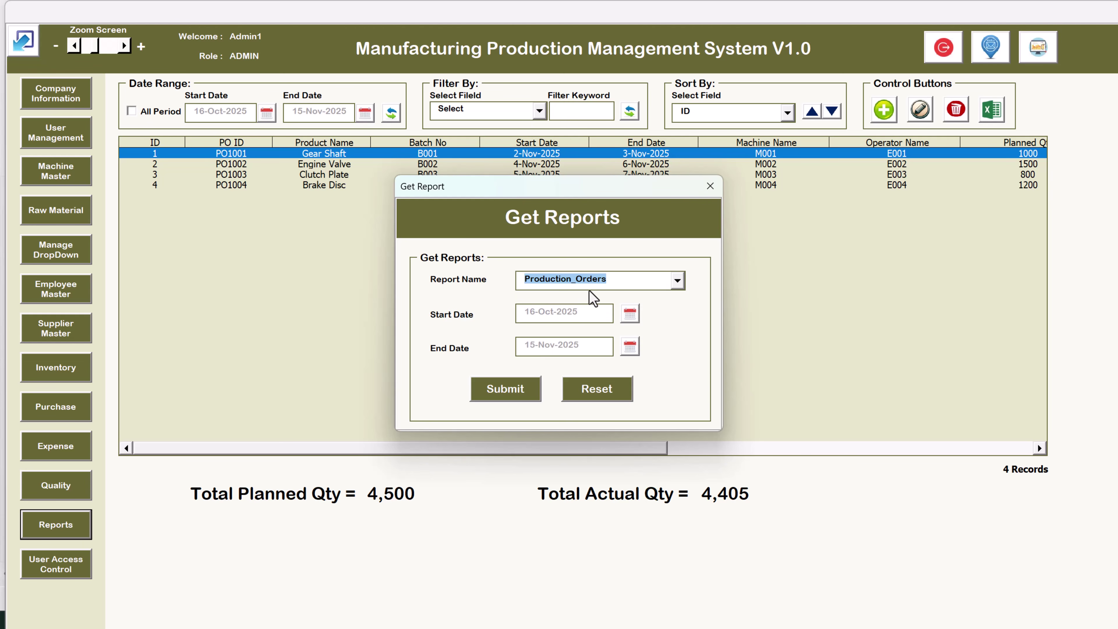
left_click(507, 399)
Check the Production_Orders report workbook and close it without saving
left_click(607, 368)
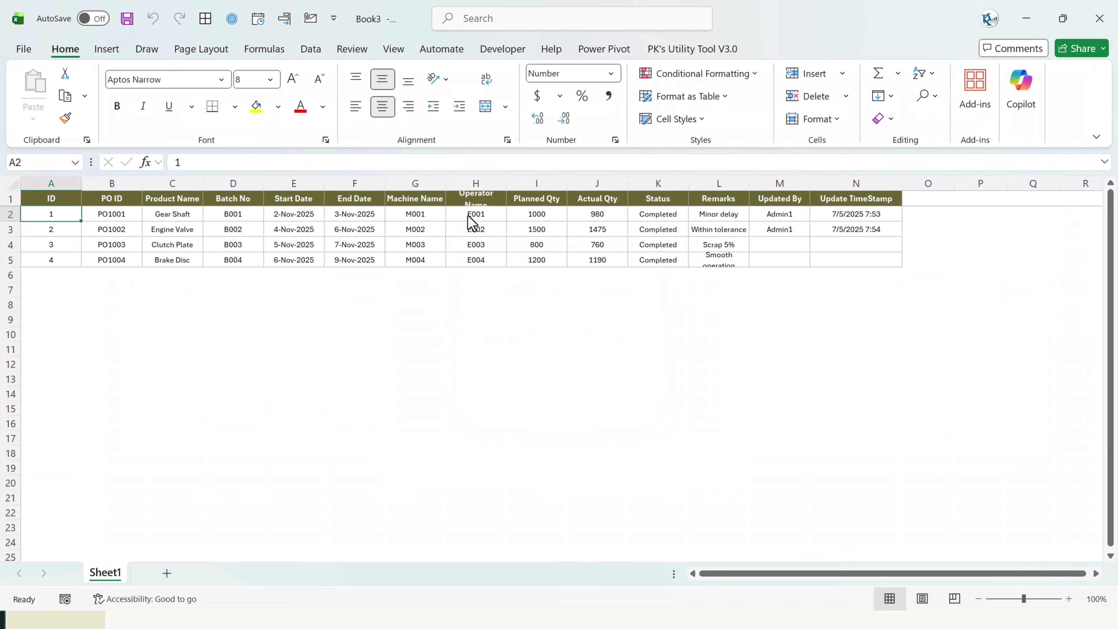
left_click(469, 216)
left_click(511, 337)
key("ctrl+w")
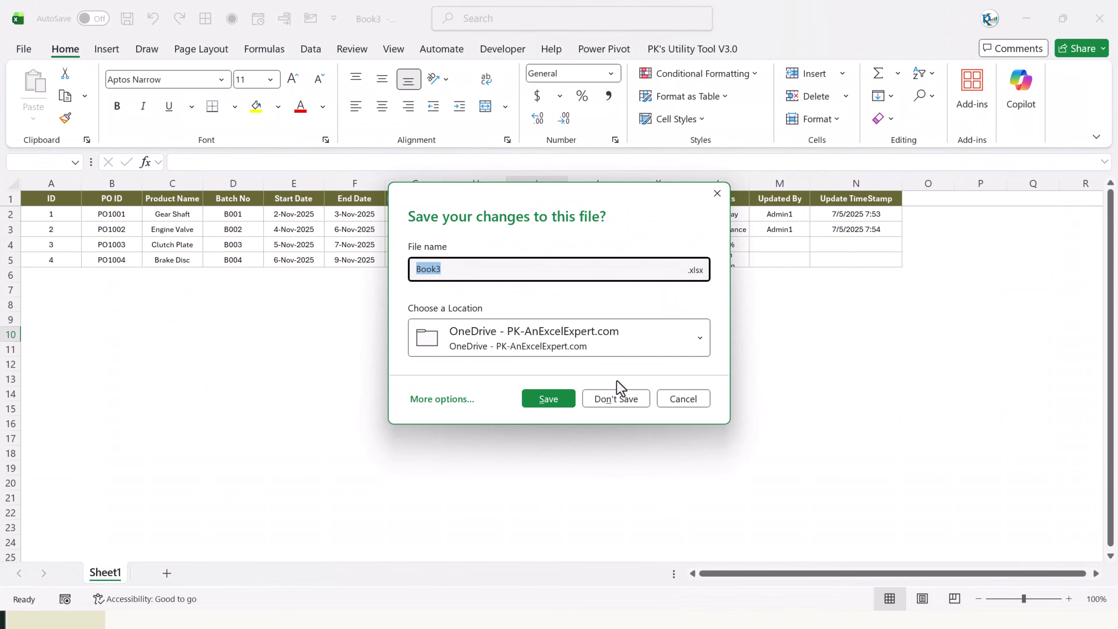
left_click(616, 399)
Generate the Quality_Control report and discard it without saving
left_click(614, 278)
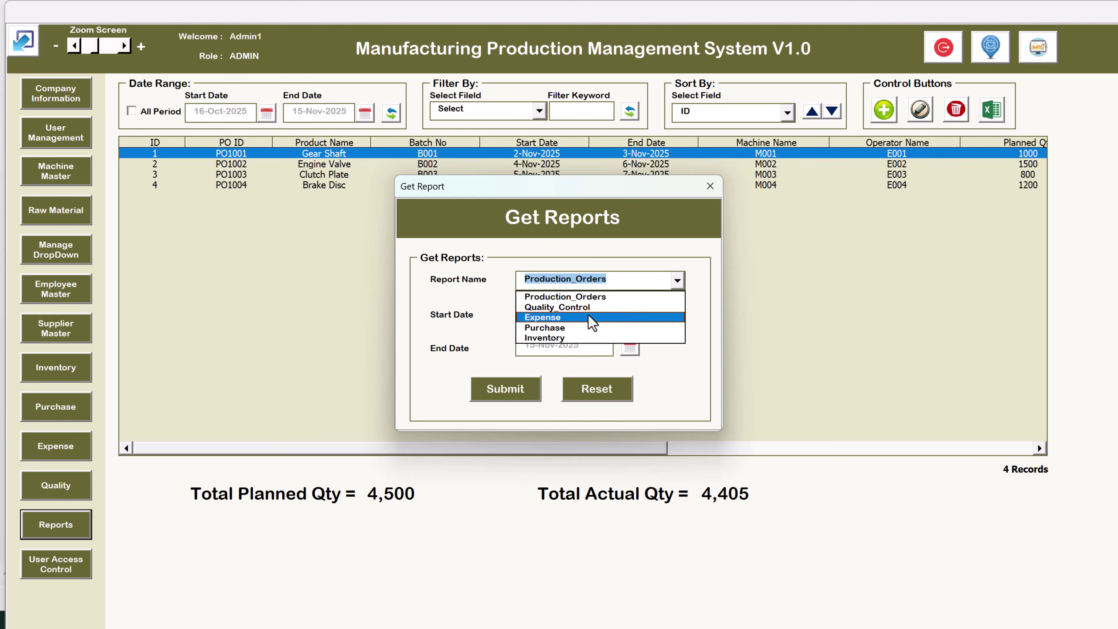
left_click(568, 307)
left_click(520, 391)
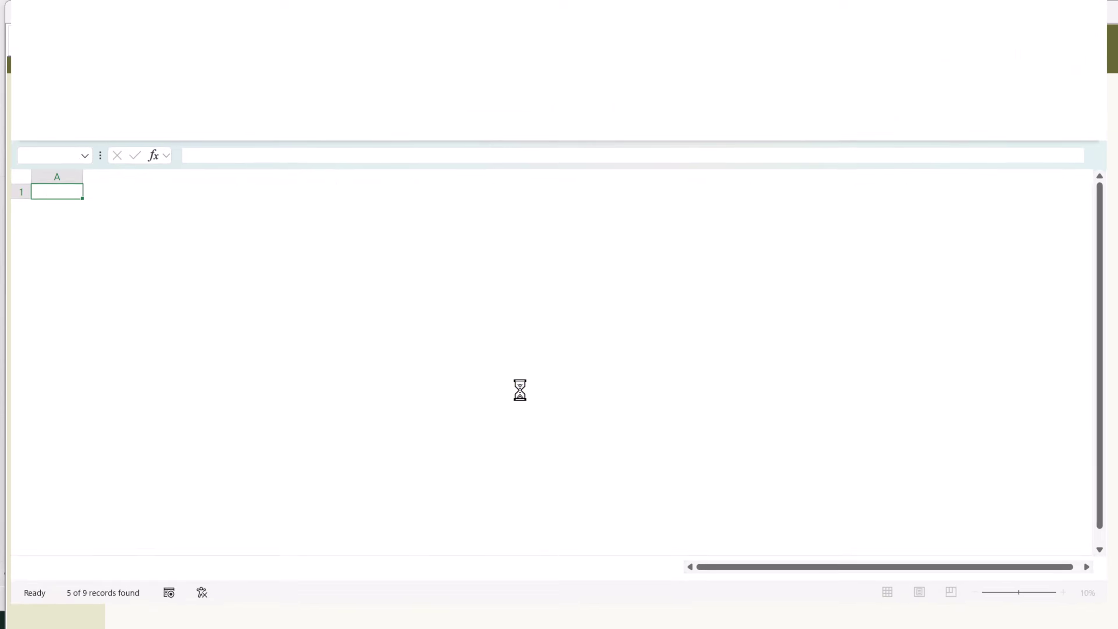
left_click(617, 367)
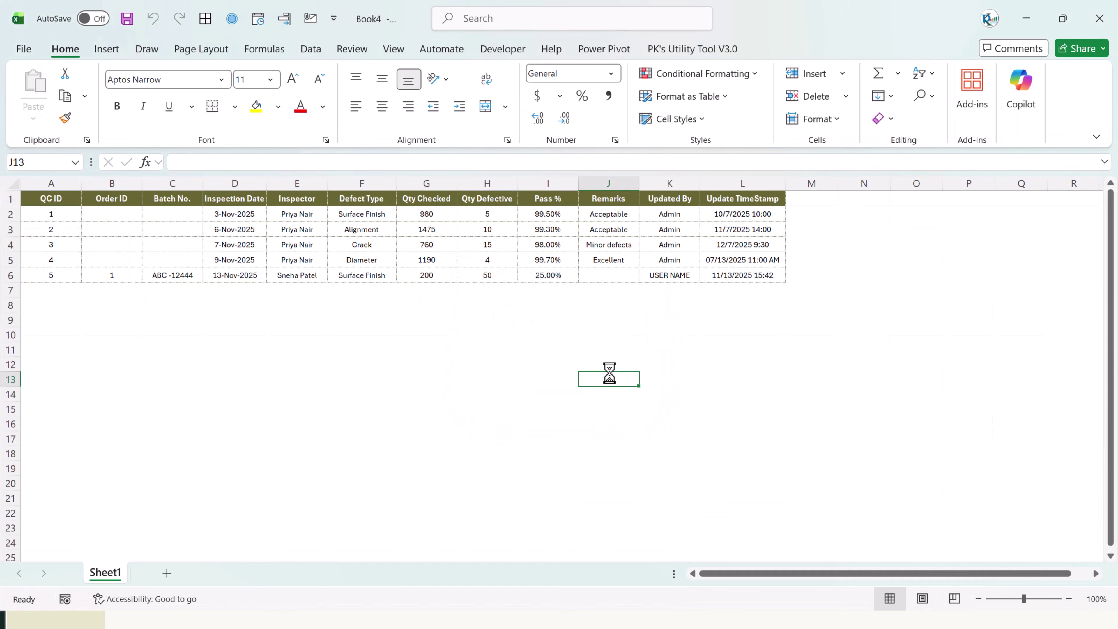
left_click(617, 398)
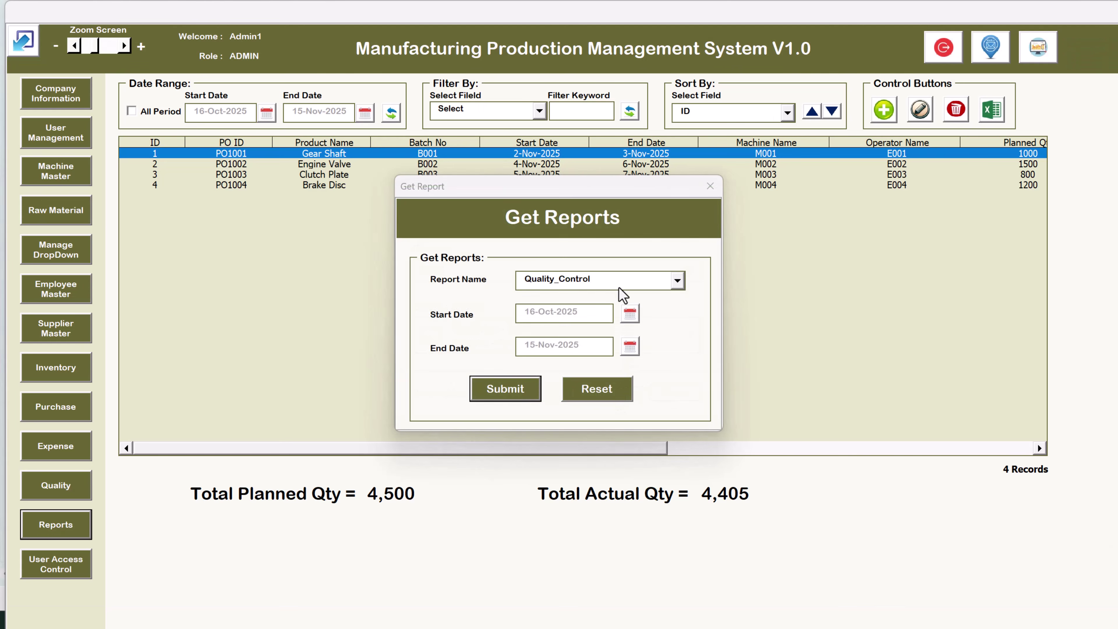
Generate the Purchase report and close it without saving
left_click(619, 288)
left_click(597, 328)
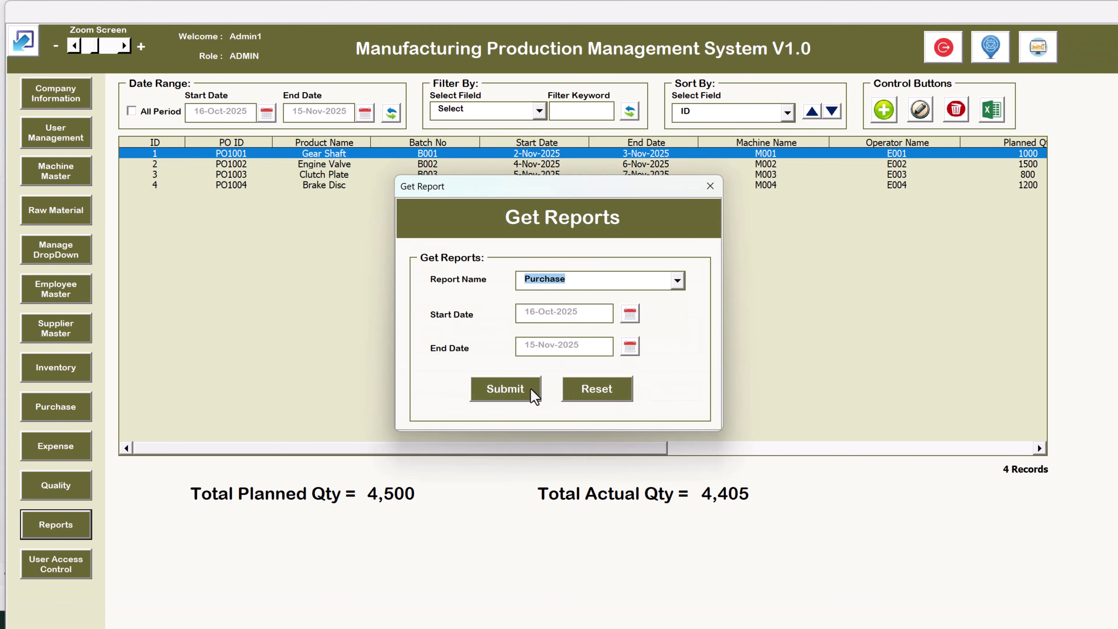
left_click(534, 391)
left_click(607, 369)
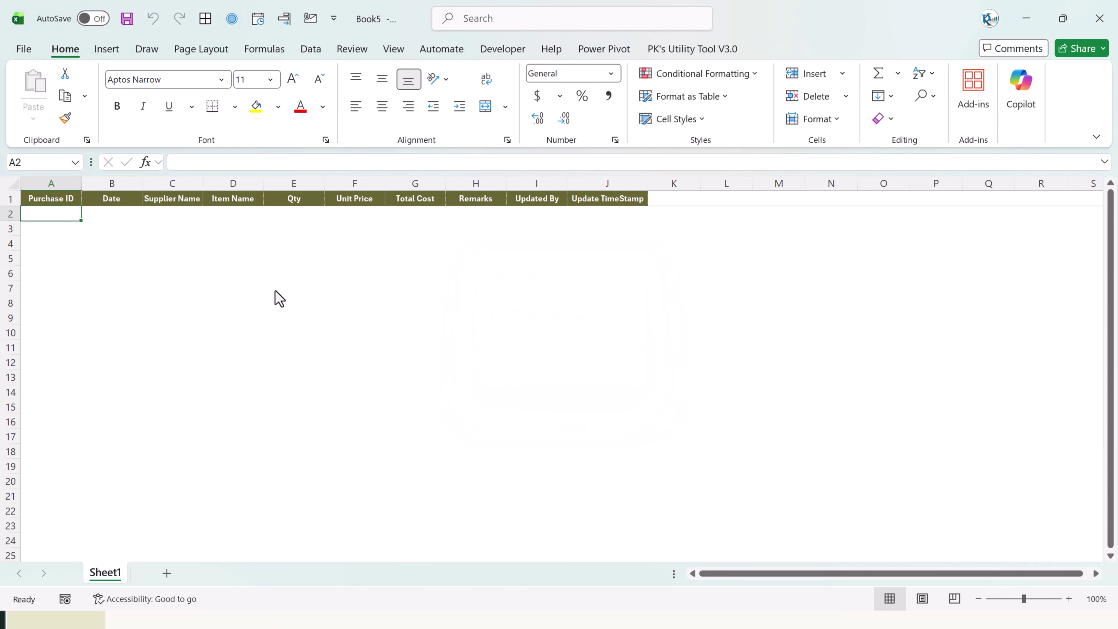
key("ctrl+w")
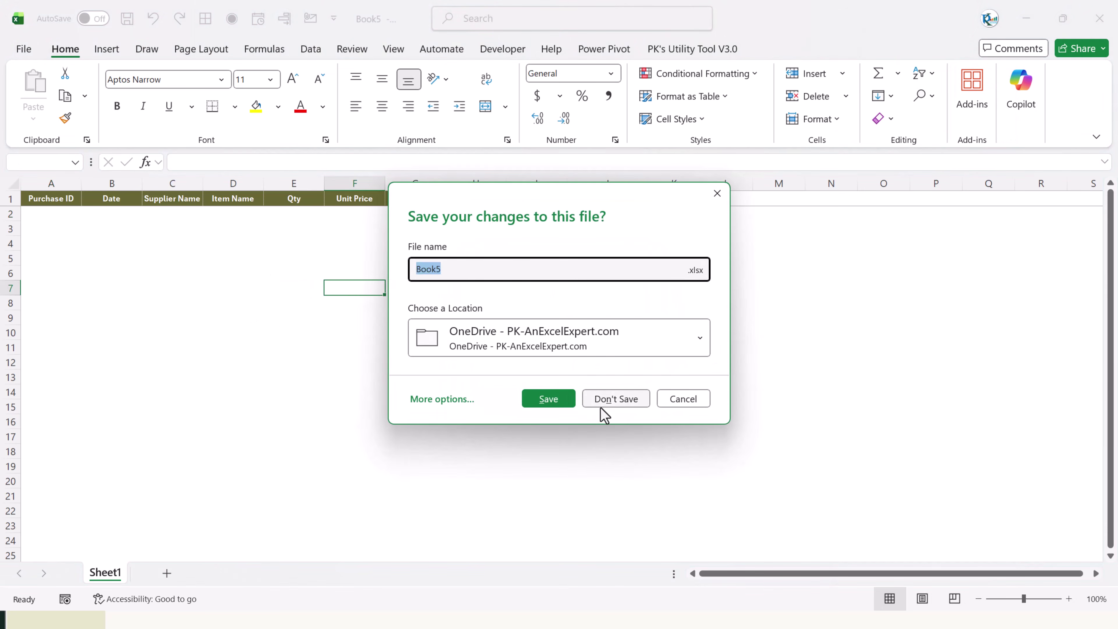
left_click(605, 405)
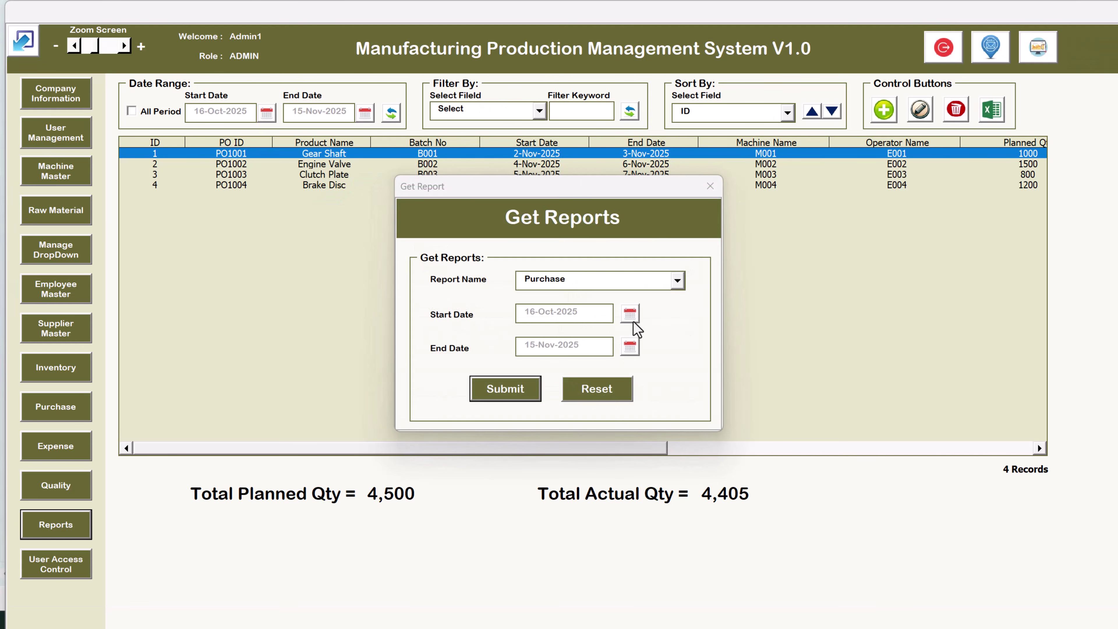
Generate the Inventory report, leaving the start date unchanged
left_click(630, 313)
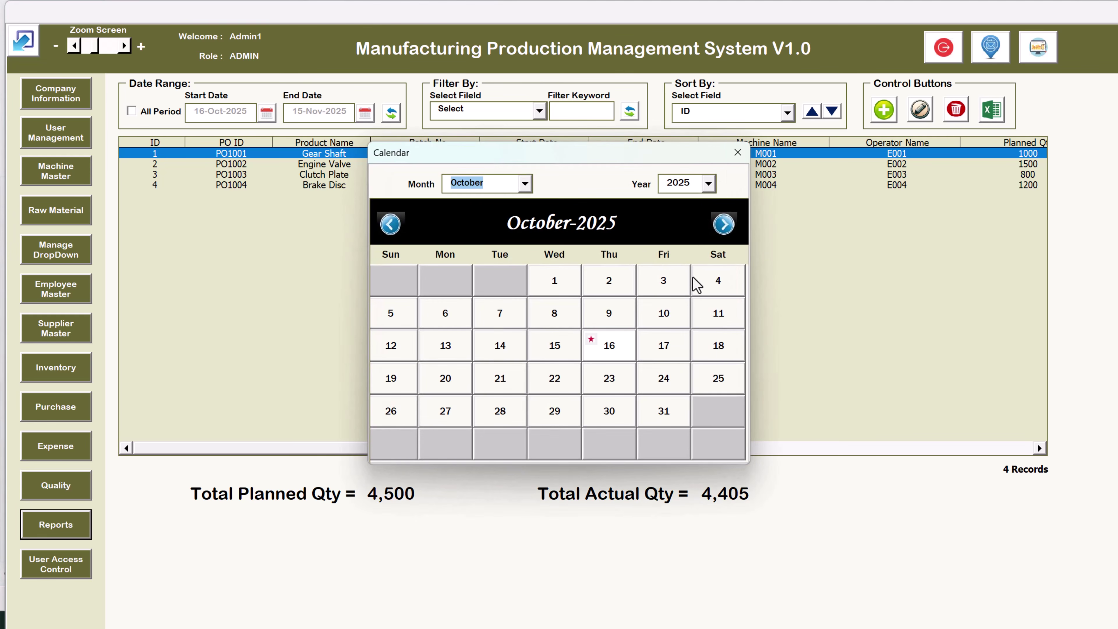
left_click(732, 154)
left_click(605, 287)
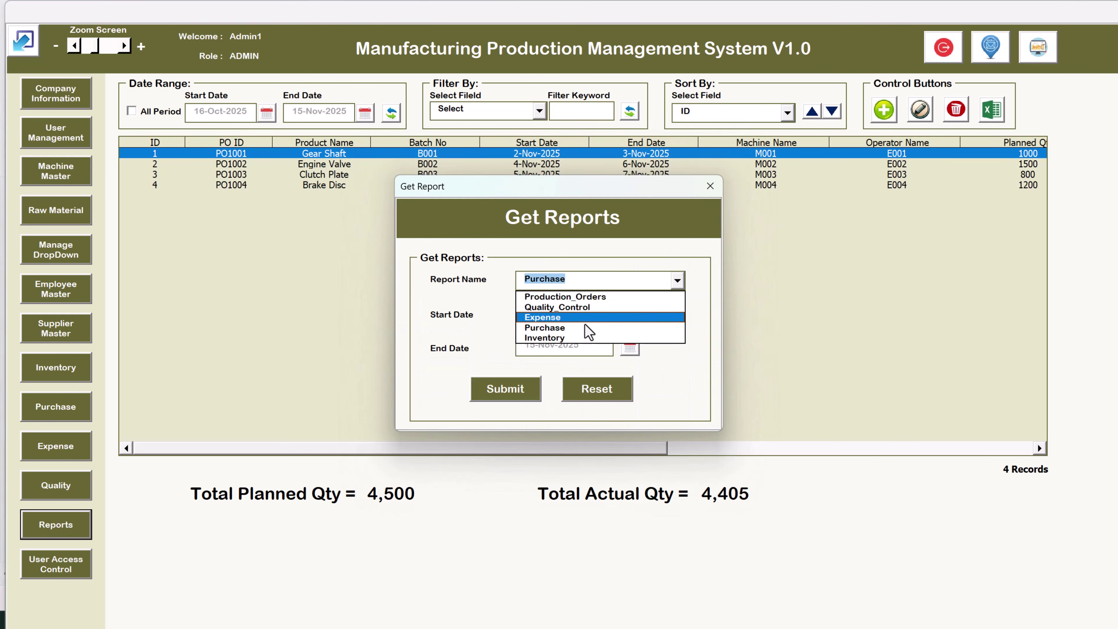
left_click(570, 342)
left_click(505, 389)
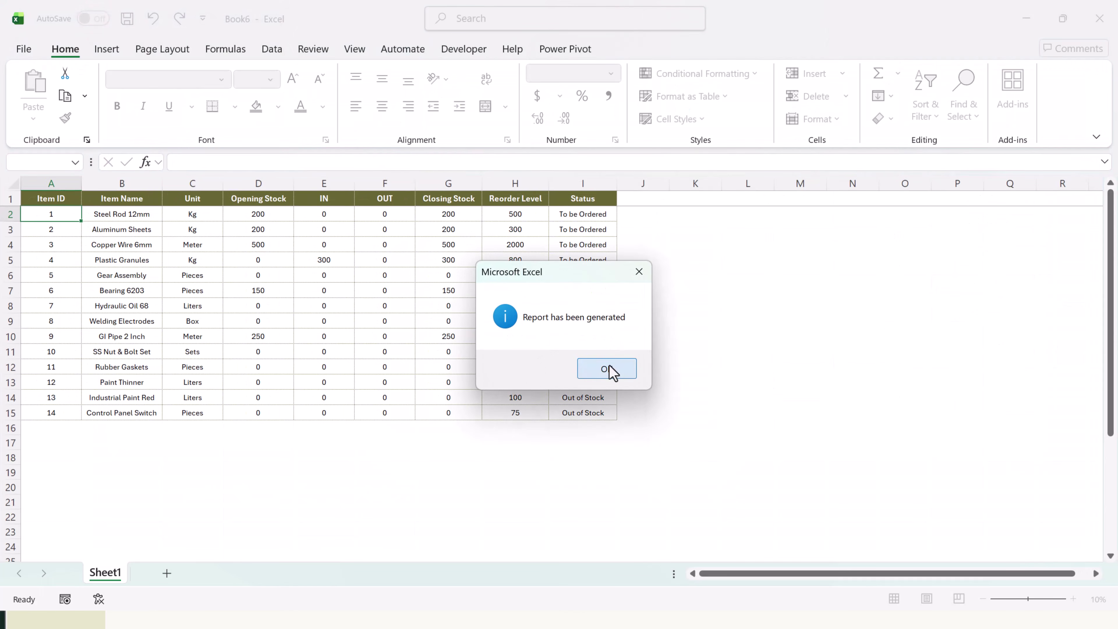
left_click(612, 369)
left_click(258, 245)
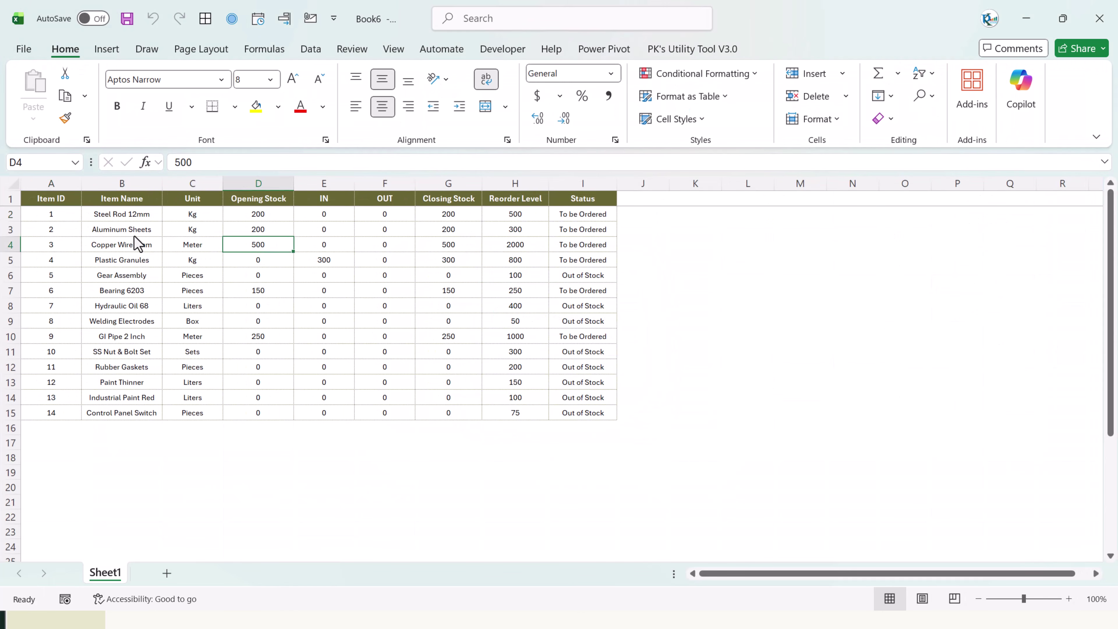
left_click_drag(122, 214, 138, 425)
left_click_drag(211, 214, 199, 399)
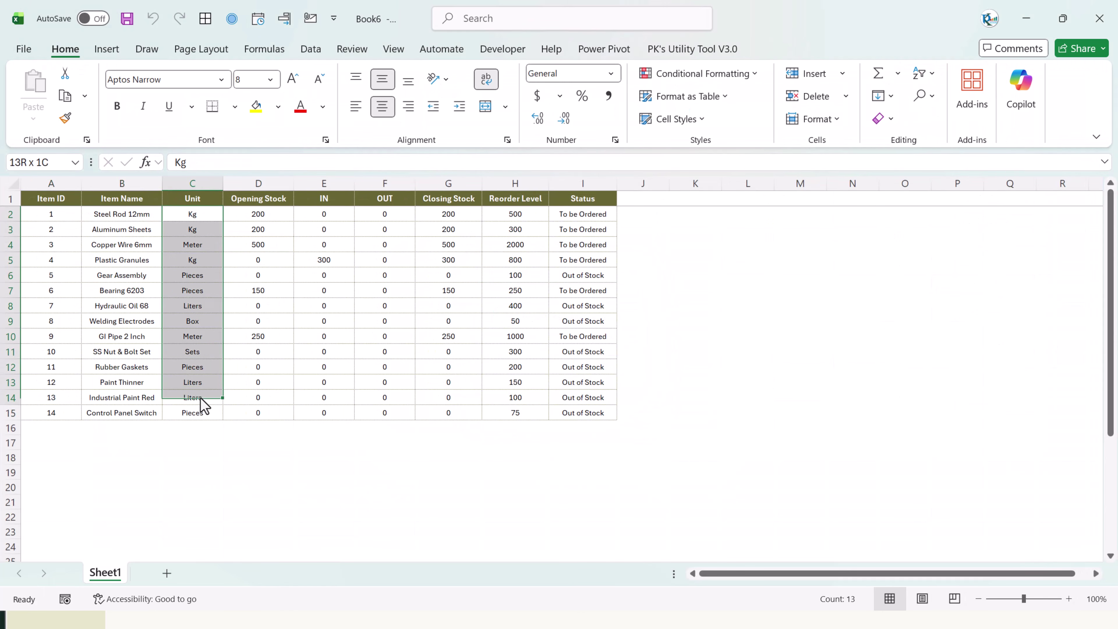
left_click_drag(264, 214, 337, 396)
left_click(385, 232)
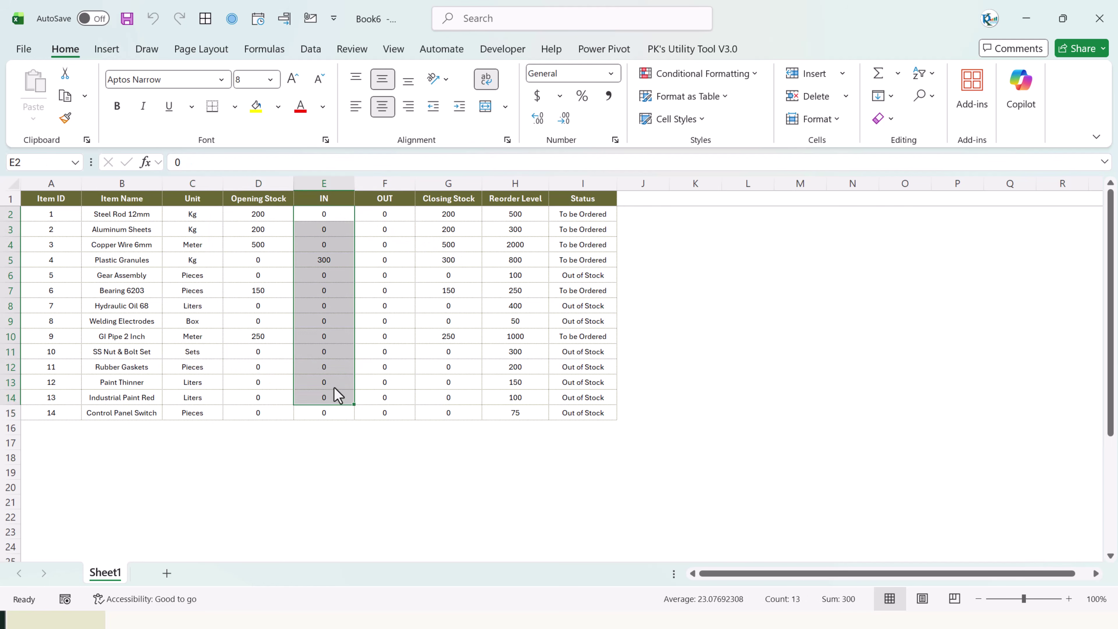
left_click_drag(384, 214, 390, 413)
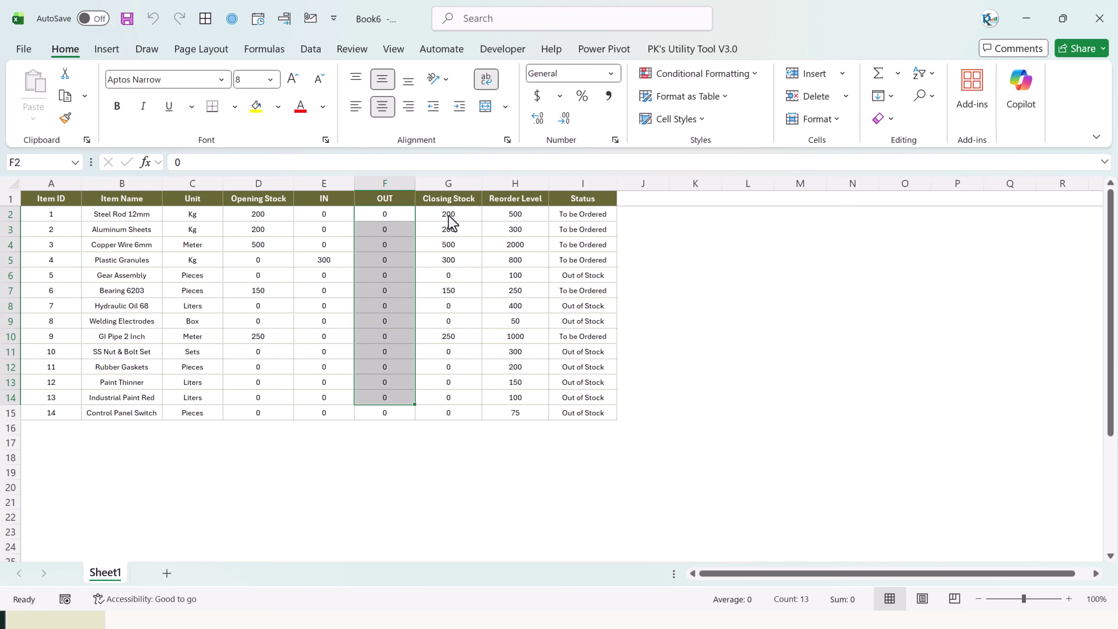
left_click_drag(449, 220, 449, 416)
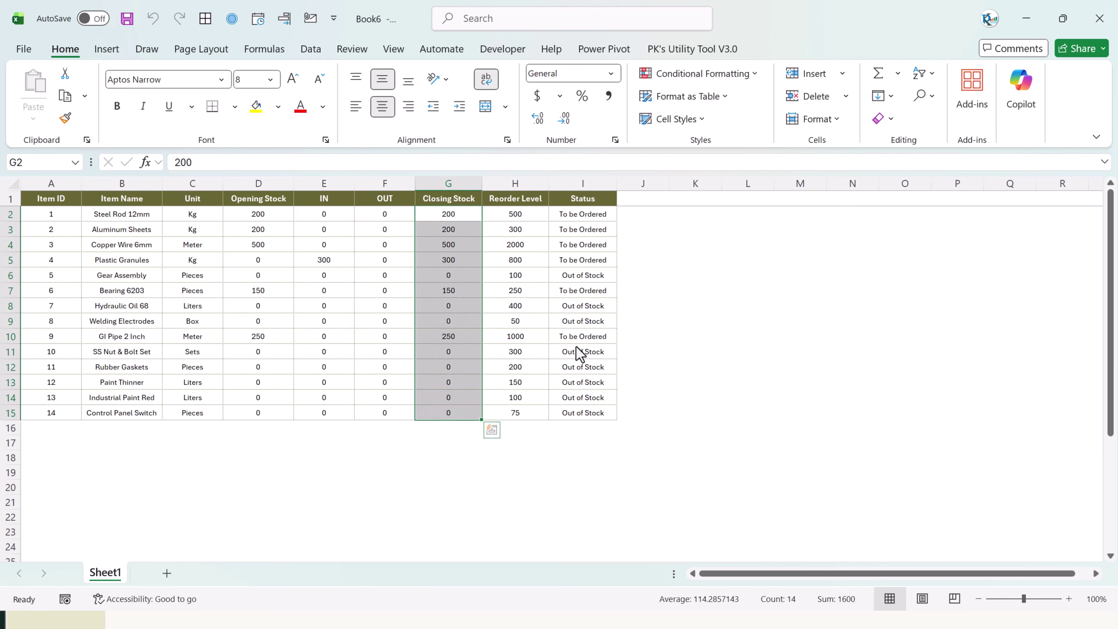
left_click(324, 290)
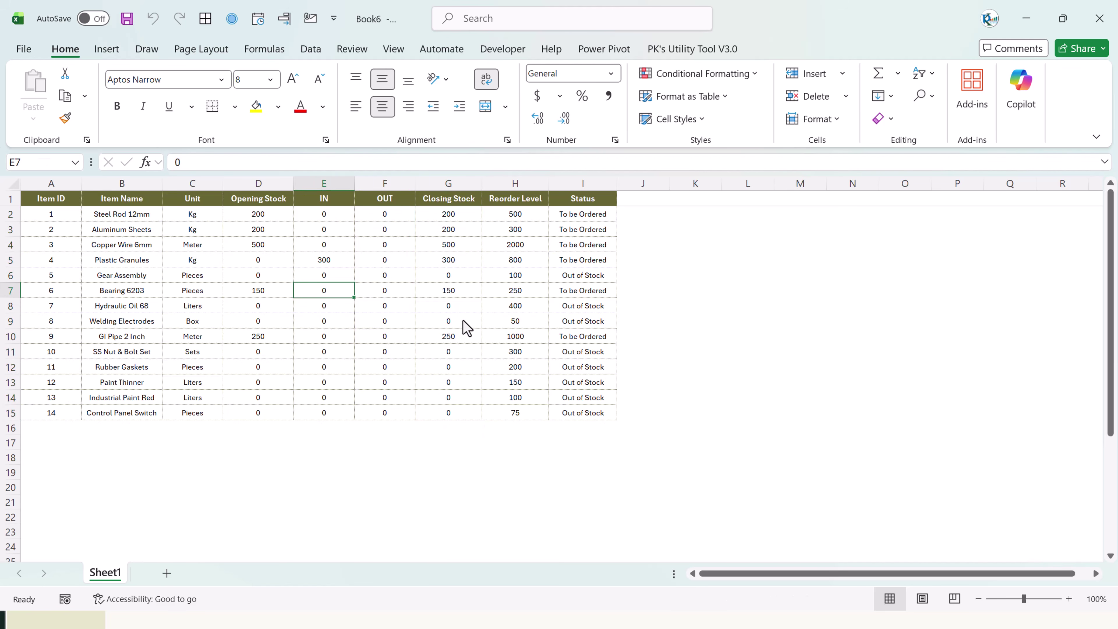
Close the Inventory report without saving and close the reports window
key("alt+F4")
left_click(623, 399)
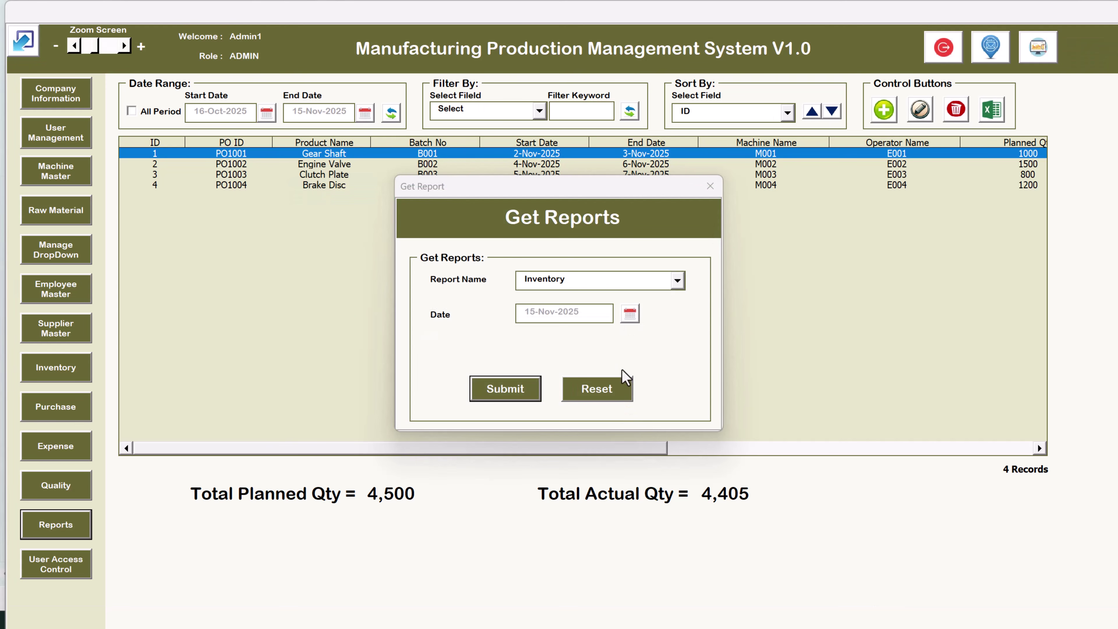
left_click(710, 186)
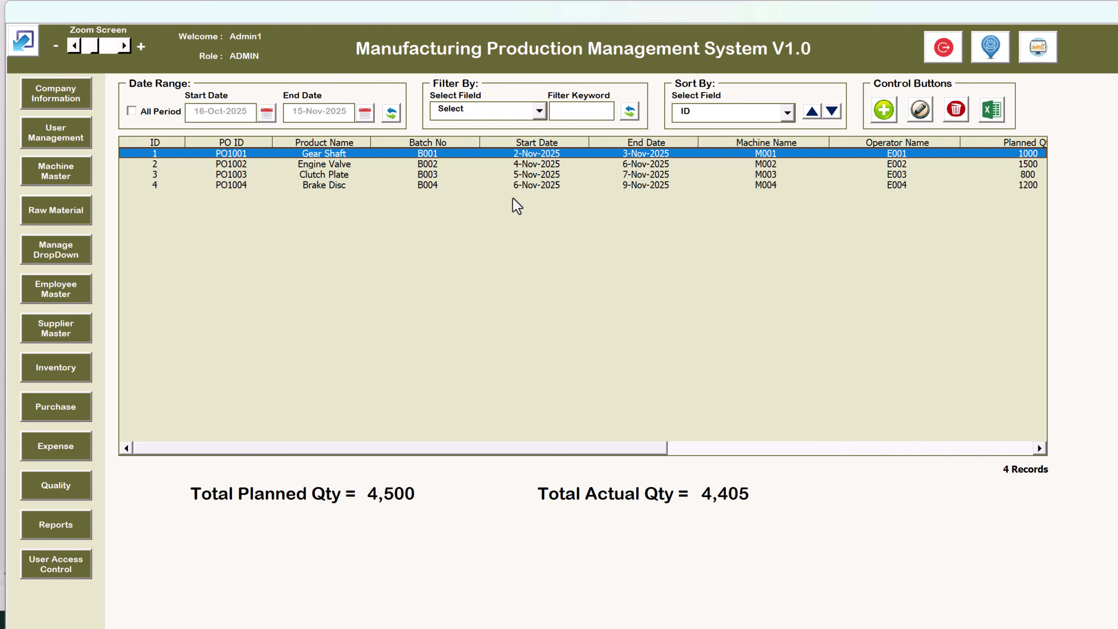
Review User Access Control, close it, and select order PO1003
left_click(68, 572)
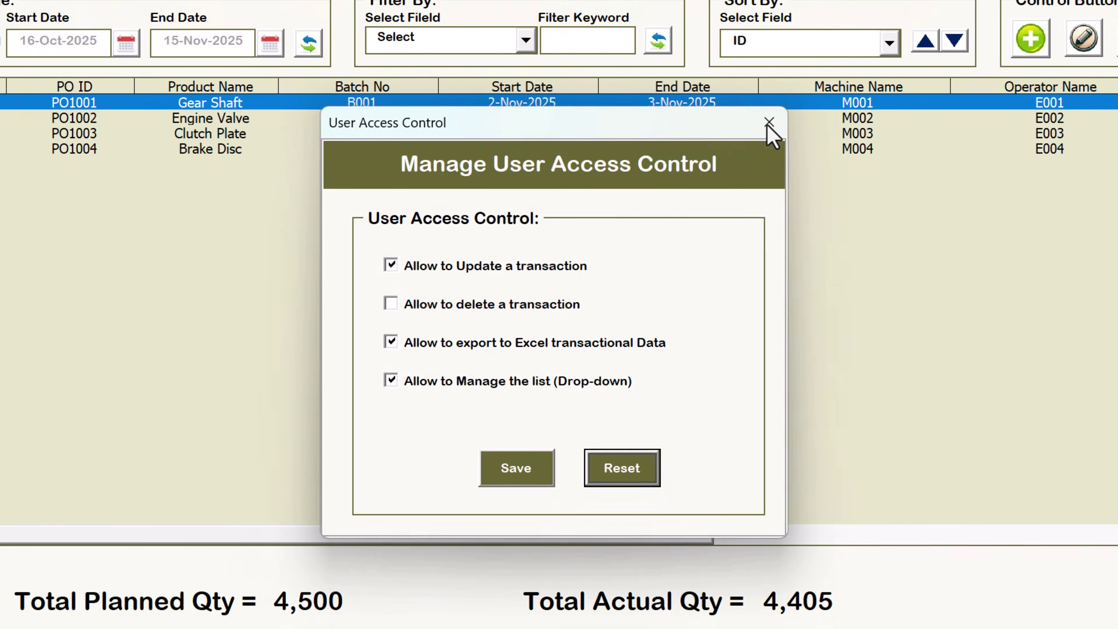
left_click(769, 124)
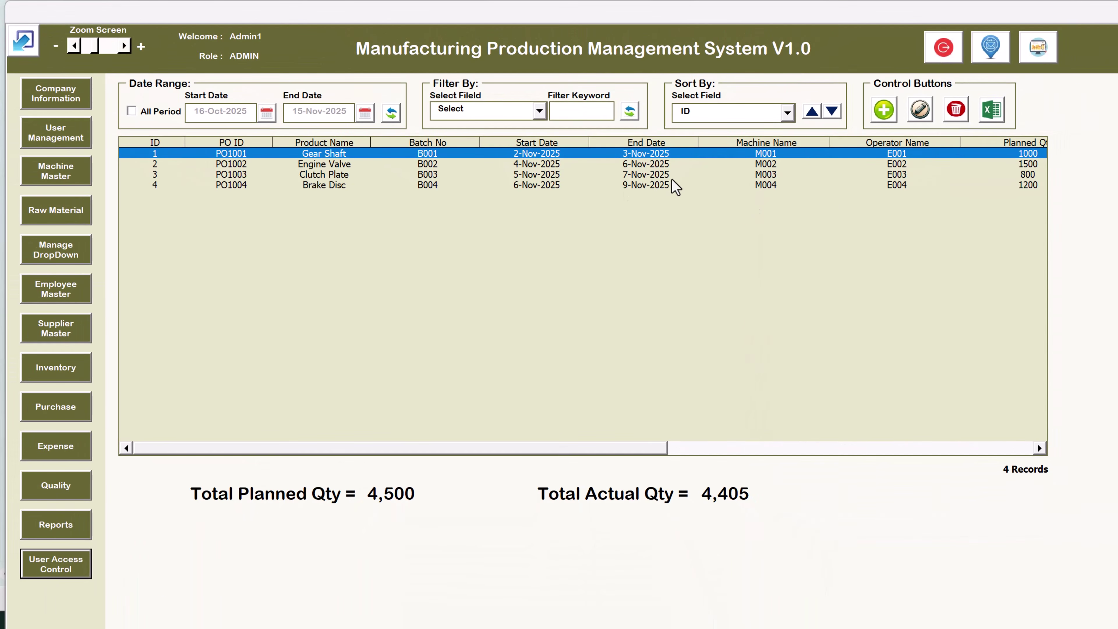
left_click(724, 134)
left_click(315, 152)
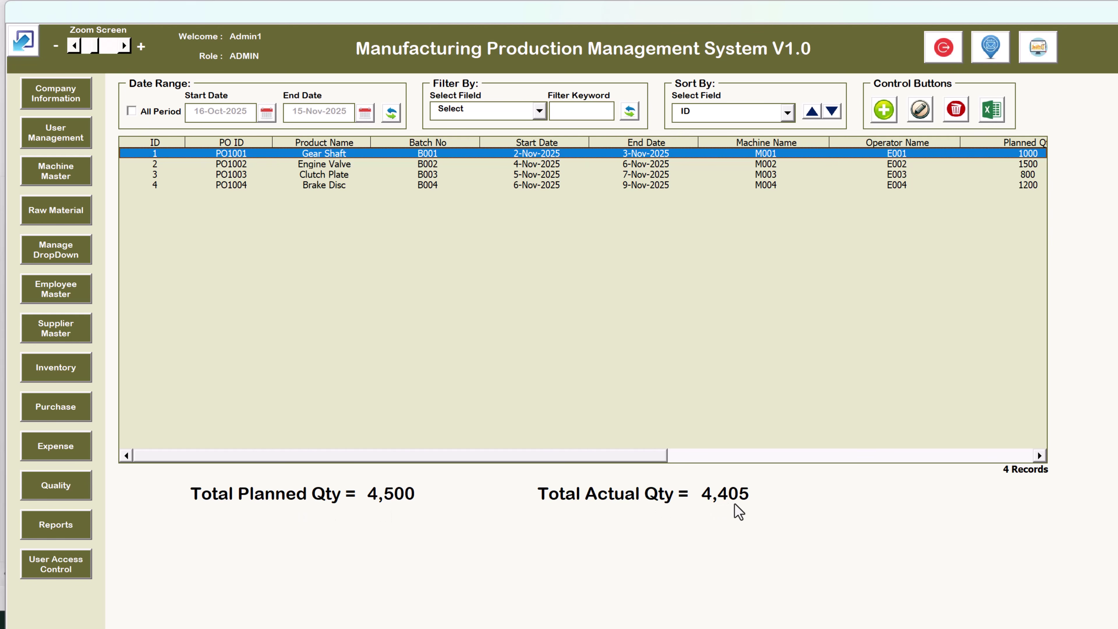
double_click(146, 116)
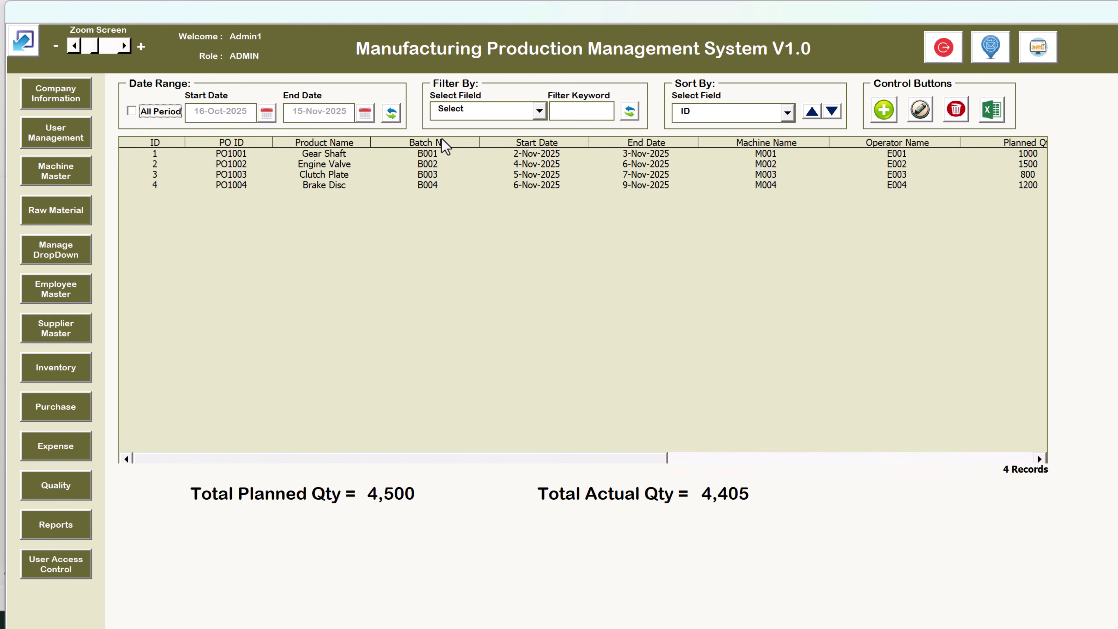
left_click(491, 155)
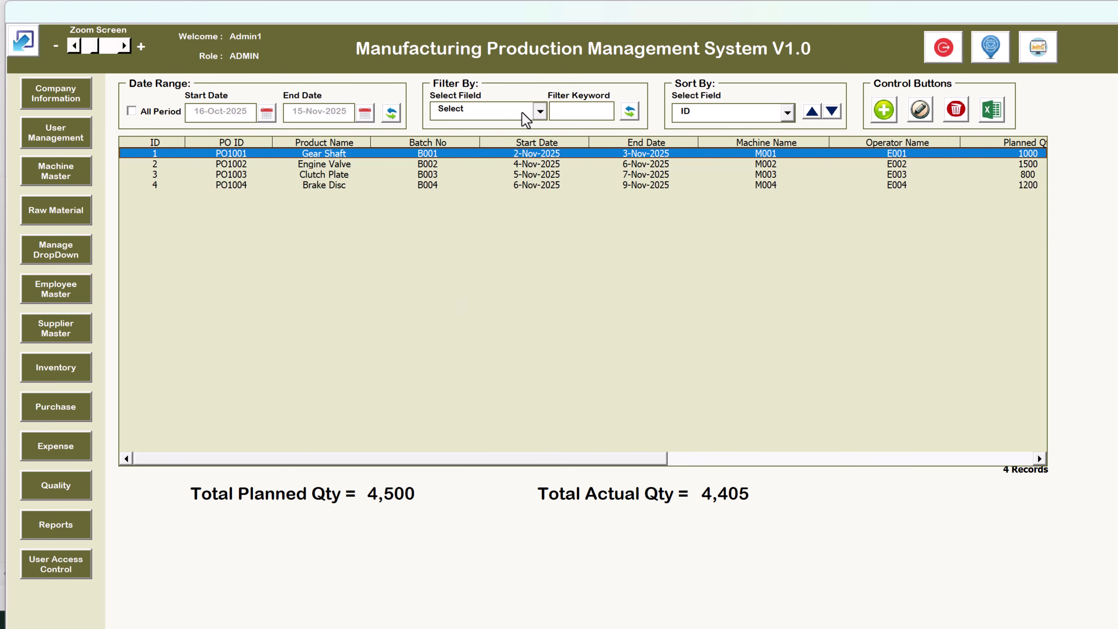
left_click(538, 110)
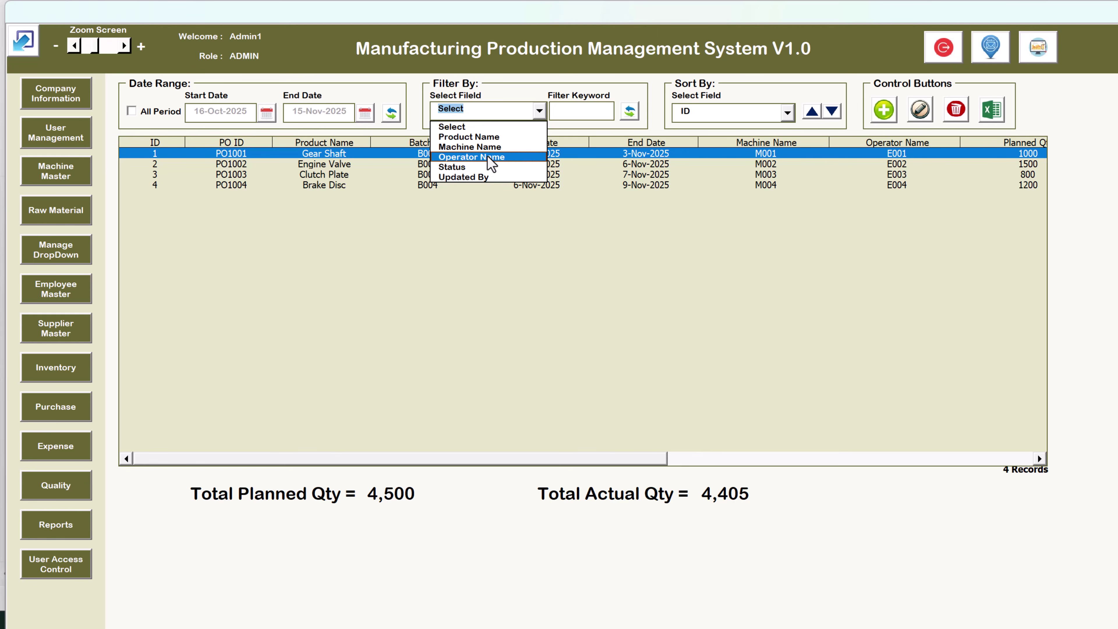
left_click(496, 147)
left_click(573, 111)
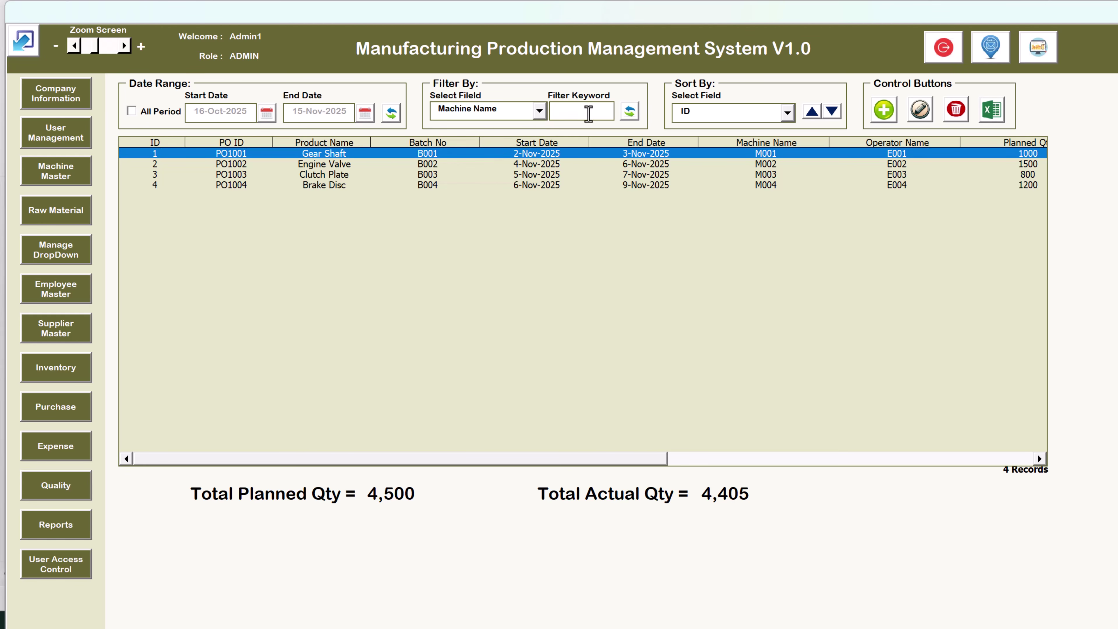
left_click(537, 110)
left_click(483, 129)
Start a new production order and briefly check the employee records
left_click(884, 110)
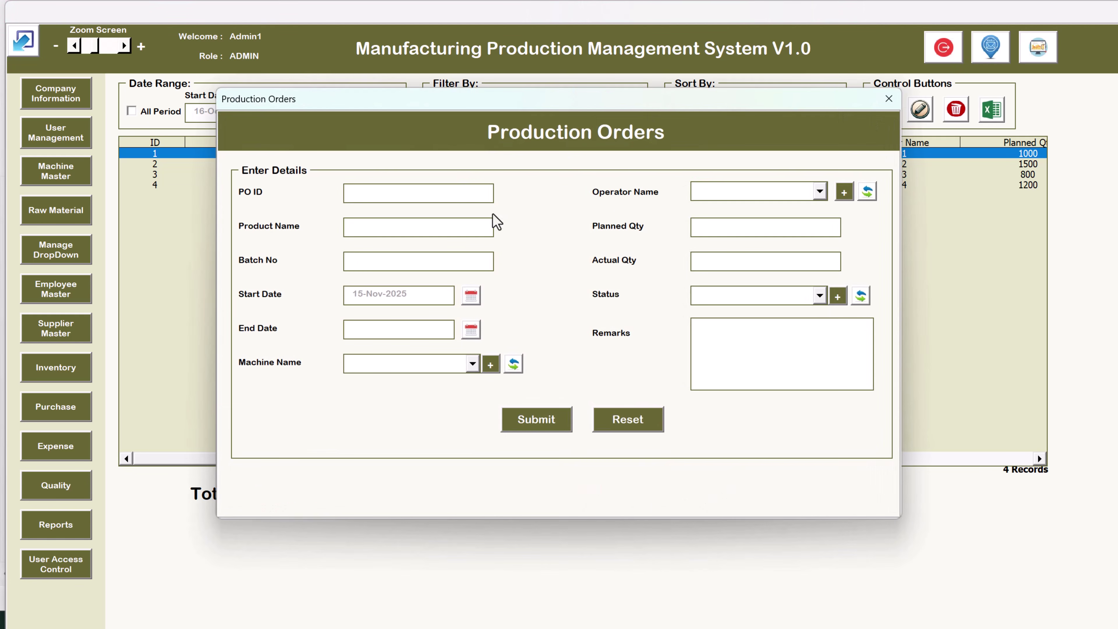
left_click(412, 192)
left_click(844, 192)
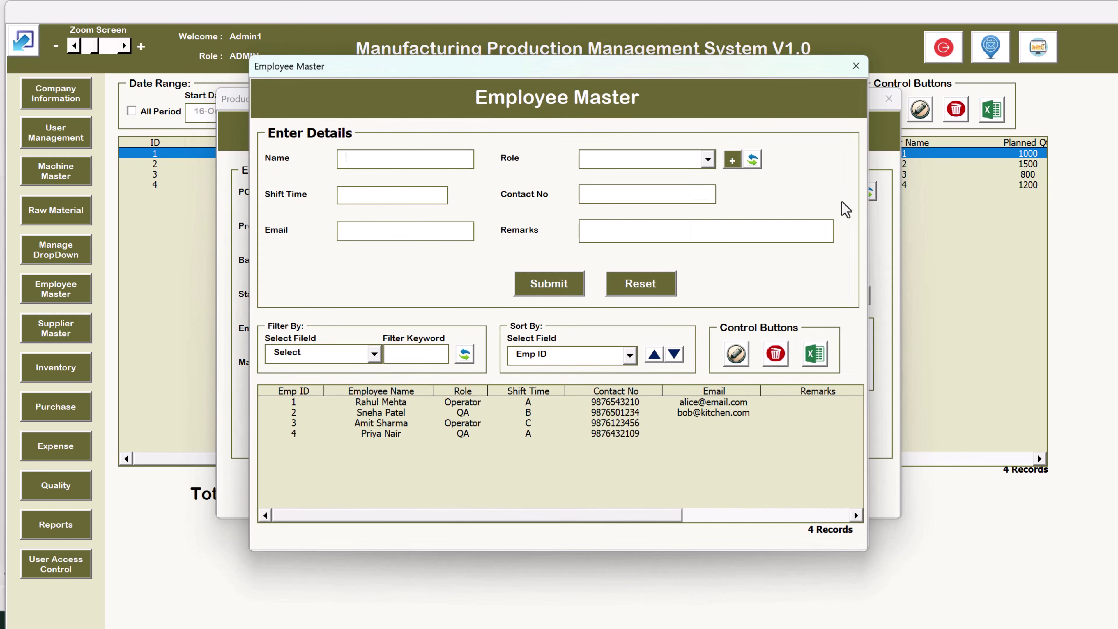
left_click(856, 67)
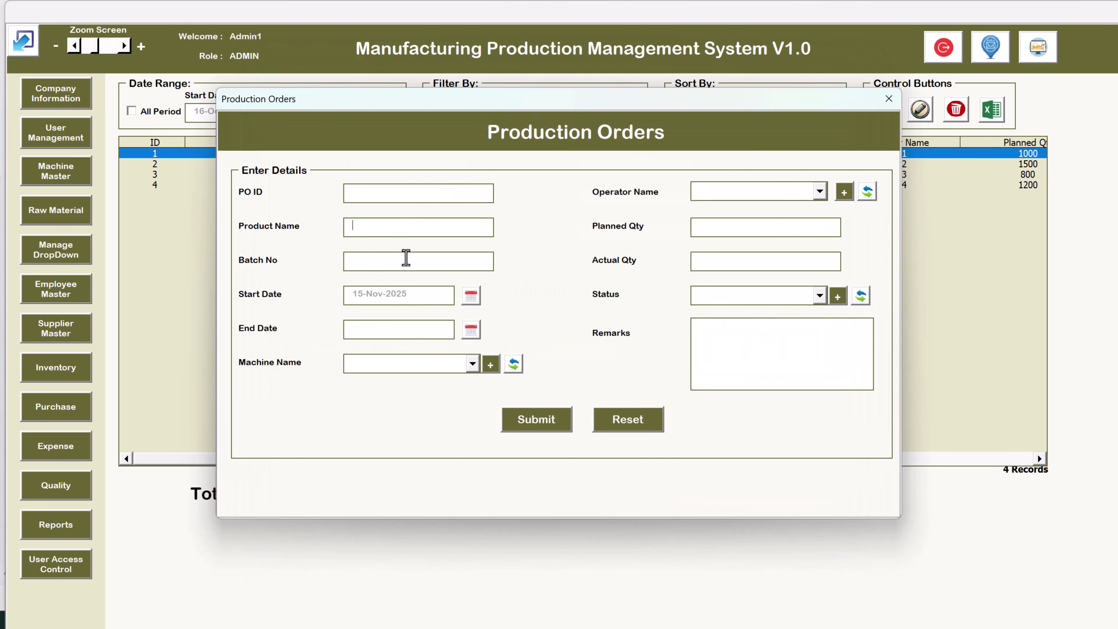
Pick CNC Lathe as the machine, then close the order form without submitting
left_click_drag(444, 97, 483, 66)
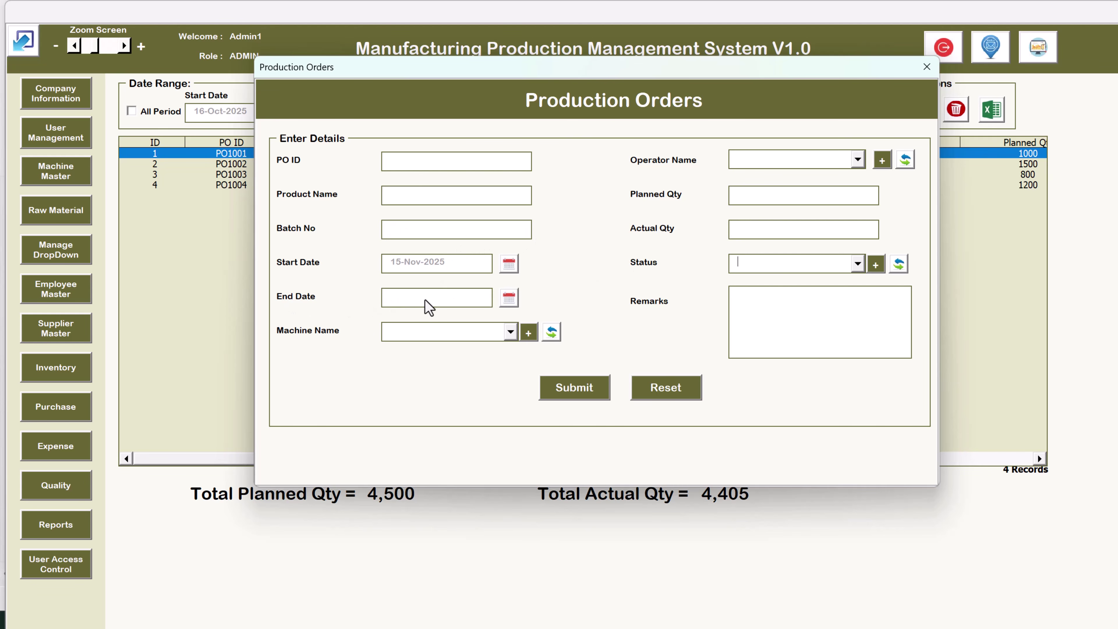
left_click(436, 332)
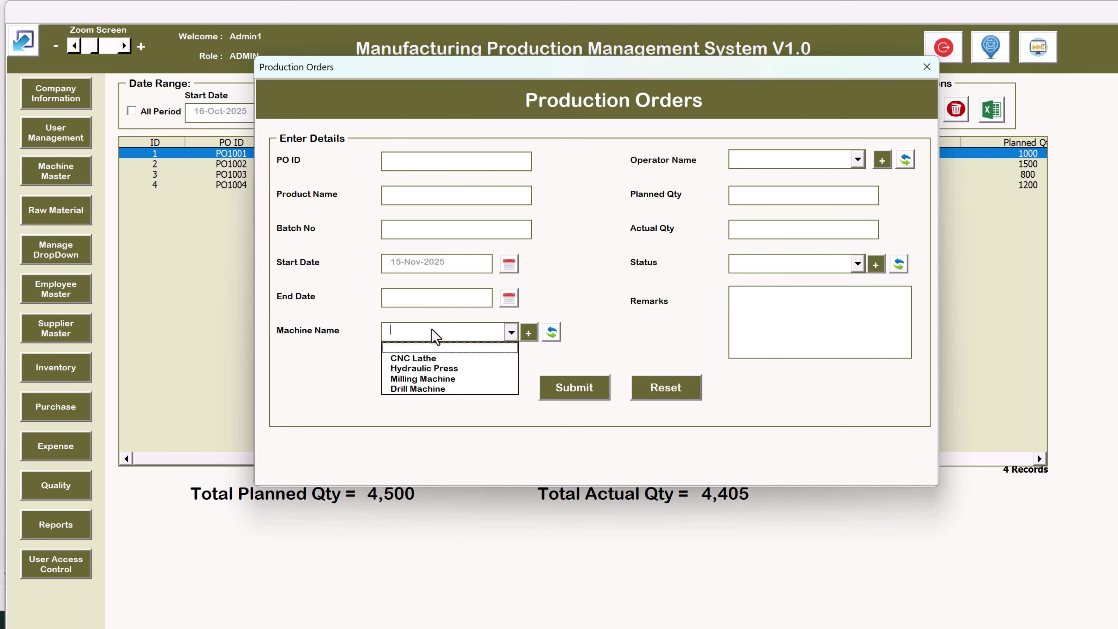
left_click(429, 359)
left_click(734, 314)
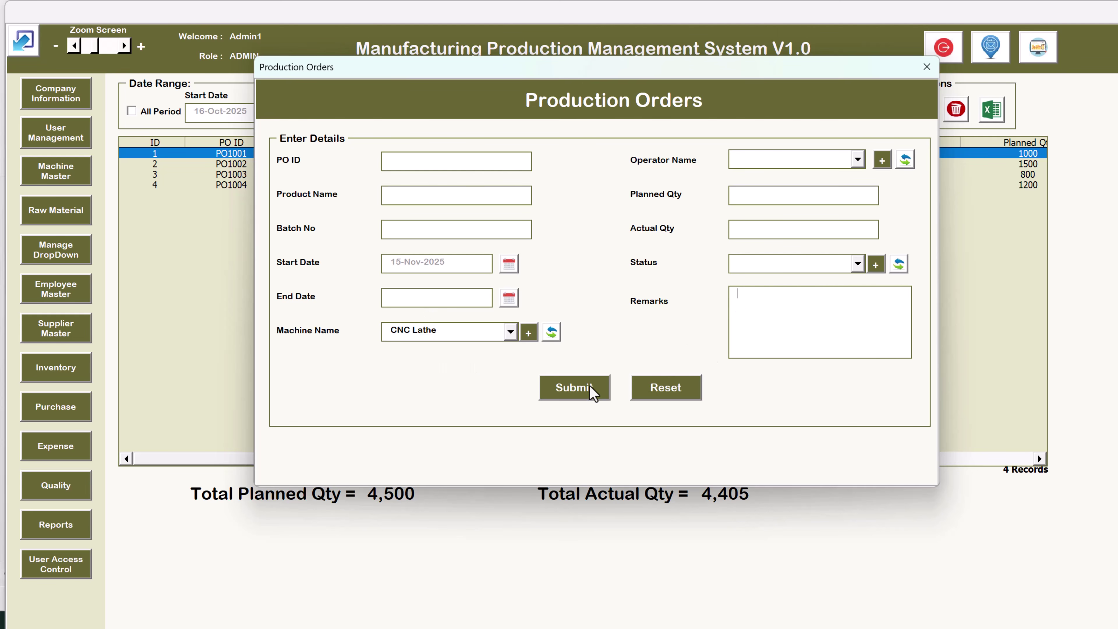
left_click(927, 67)
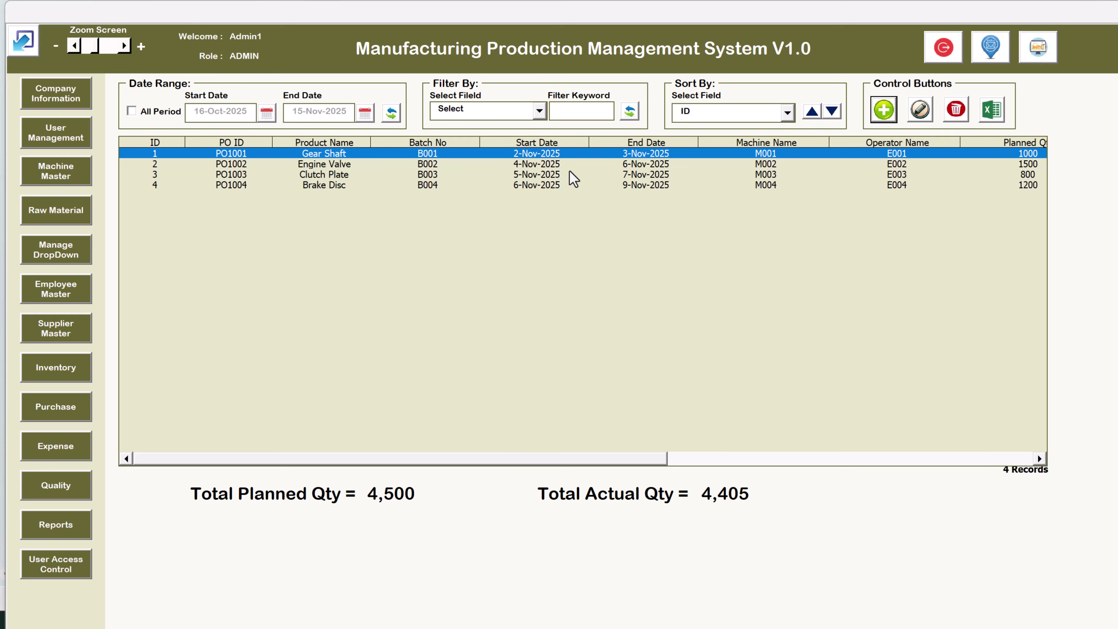
left_click(444, 176)
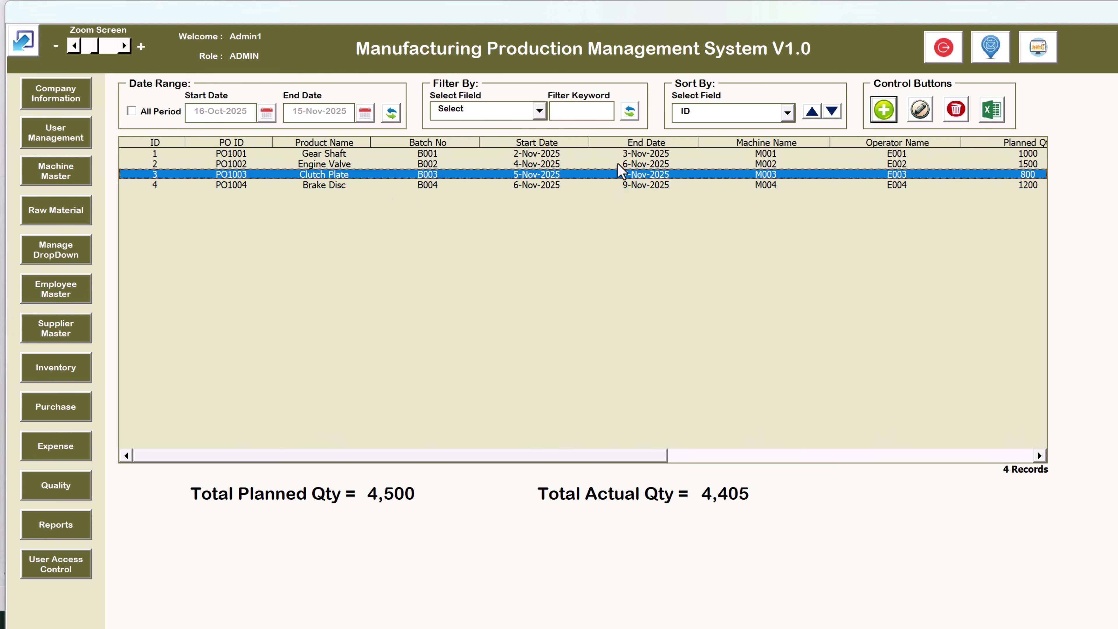
Open orders 4 and 1 in the order form and close each
double_click(647, 185)
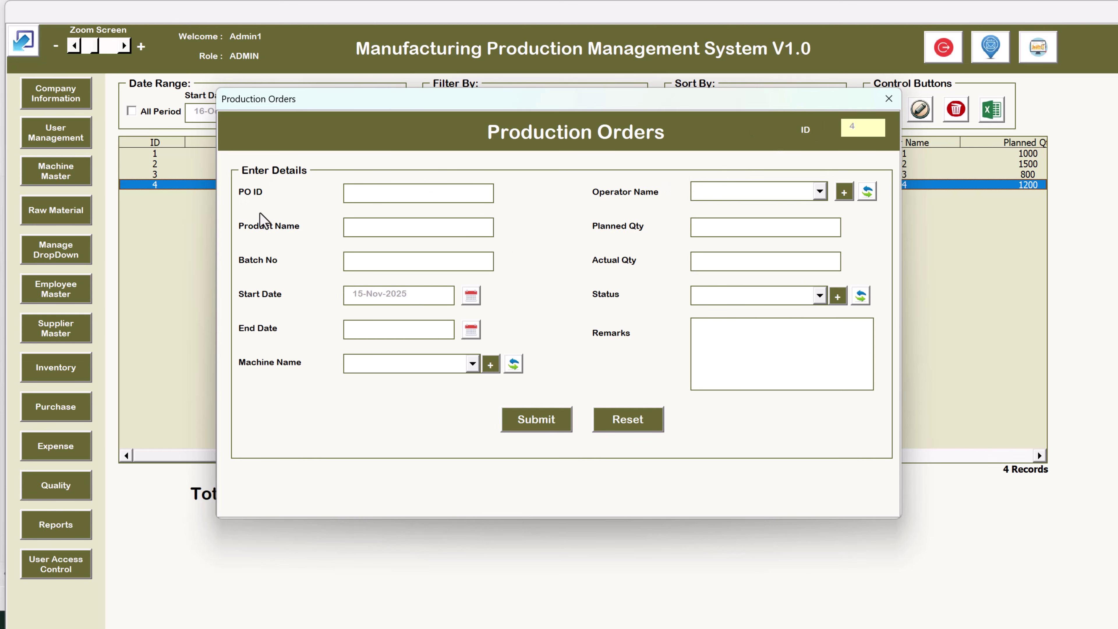
left_click(888, 99)
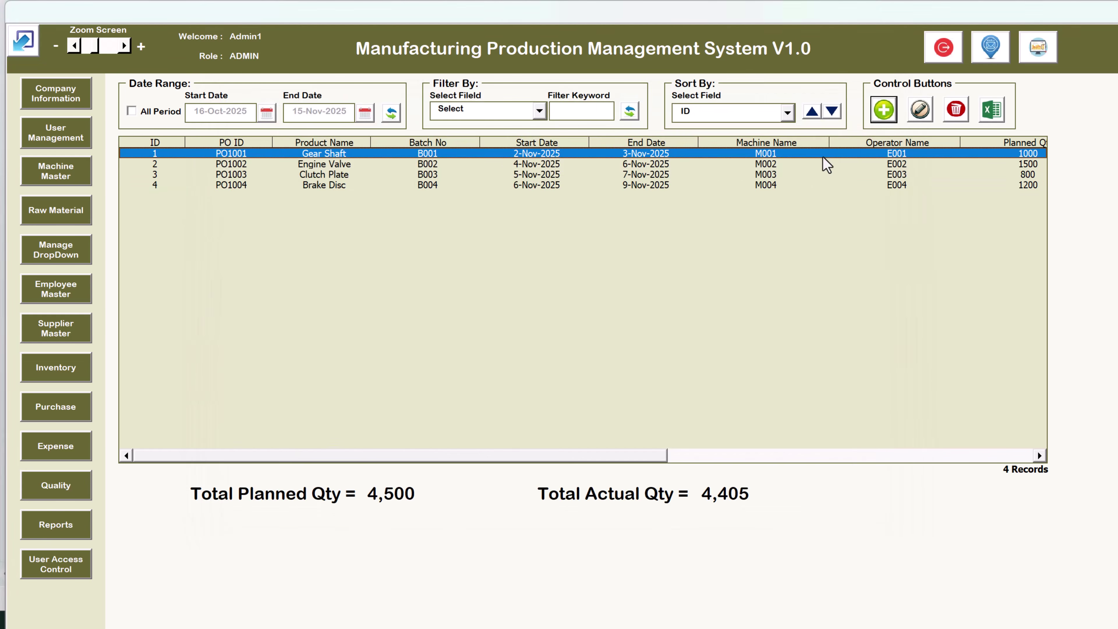
double_click(823, 156)
left_click(888, 98)
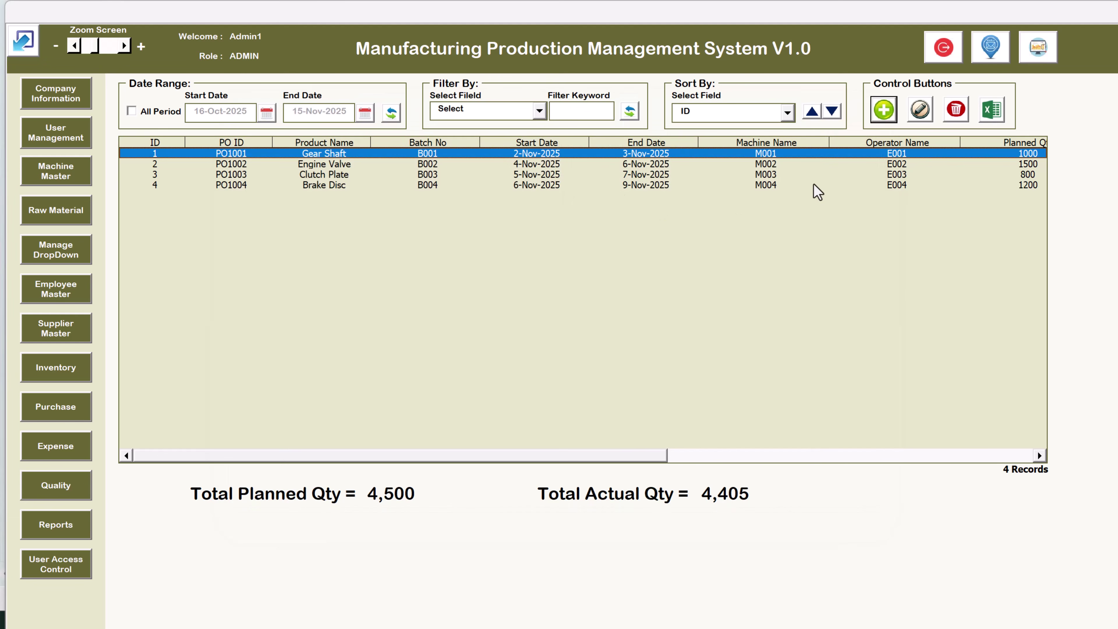
Export the production orders to a new workbook, Book7, then close it without saving
left_click(896, 174)
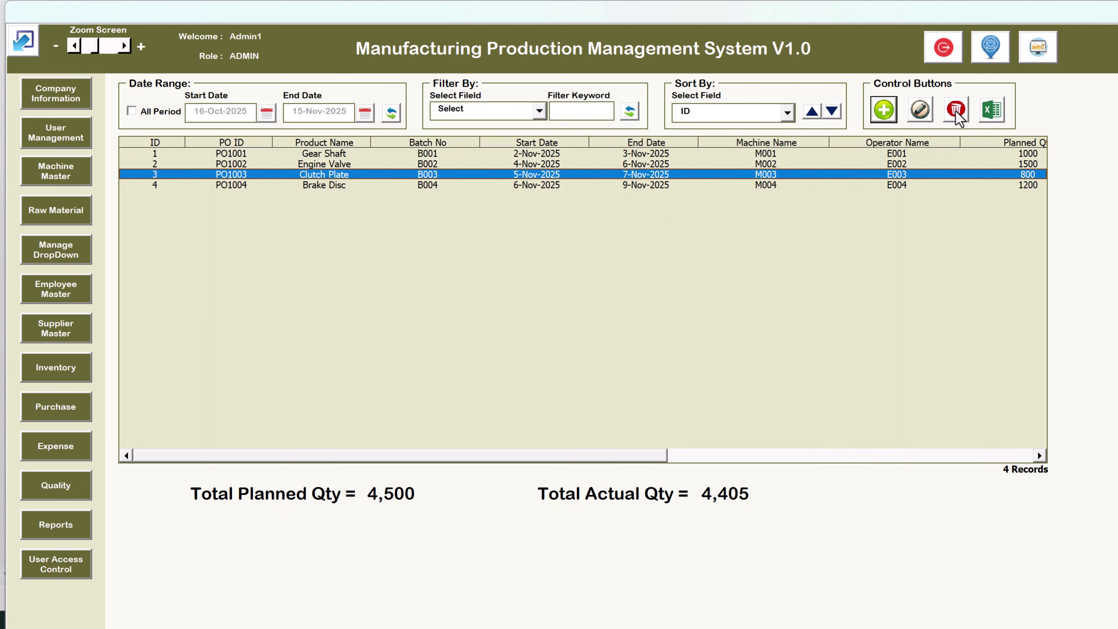
left_click(991, 110)
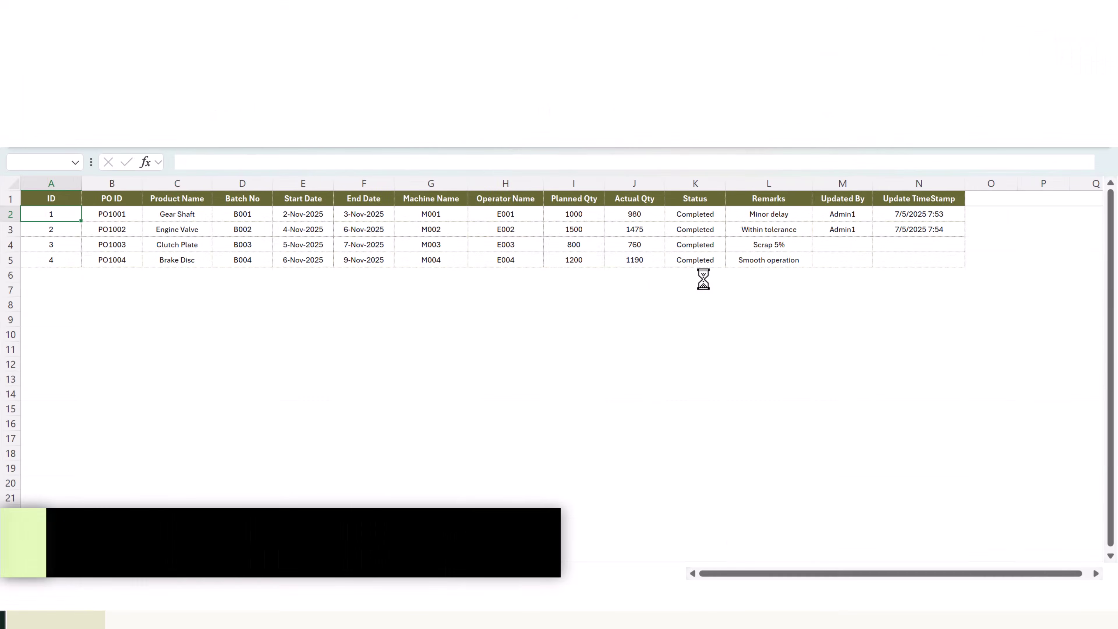
left_click(618, 370)
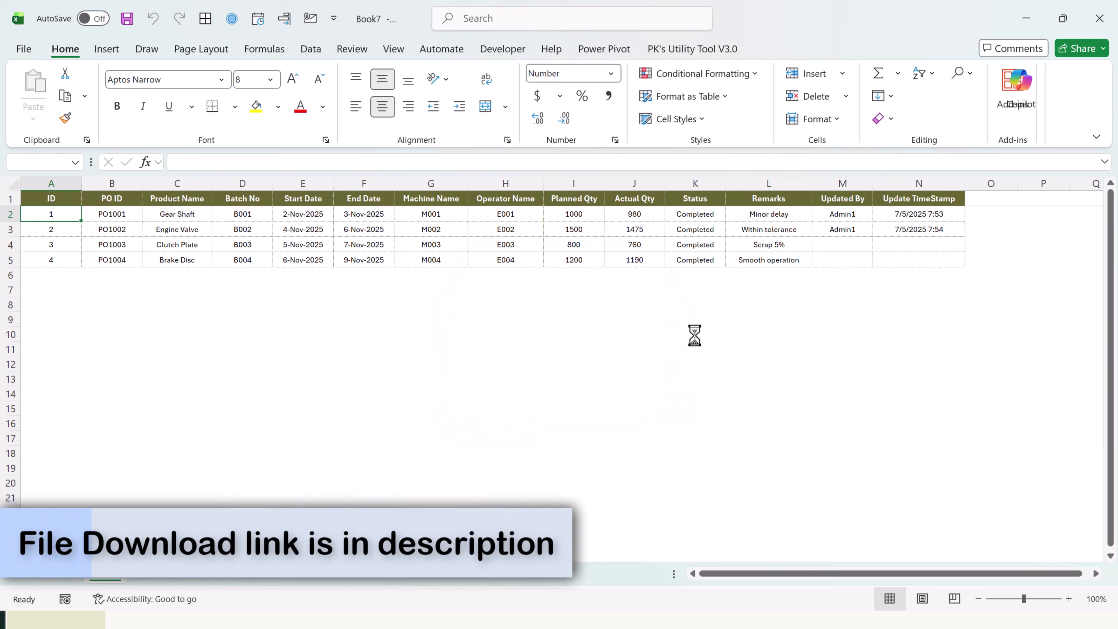
key("alt+F4")
left_click(618, 397)
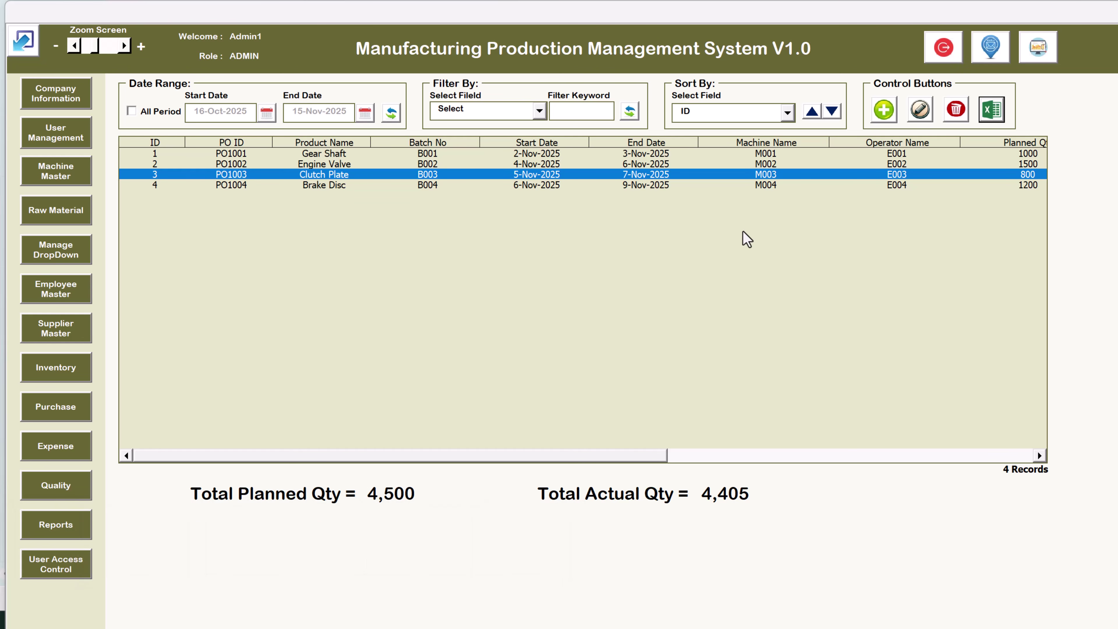
Review the USER-role account in User Management and the access control settings
left_click(58, 132)
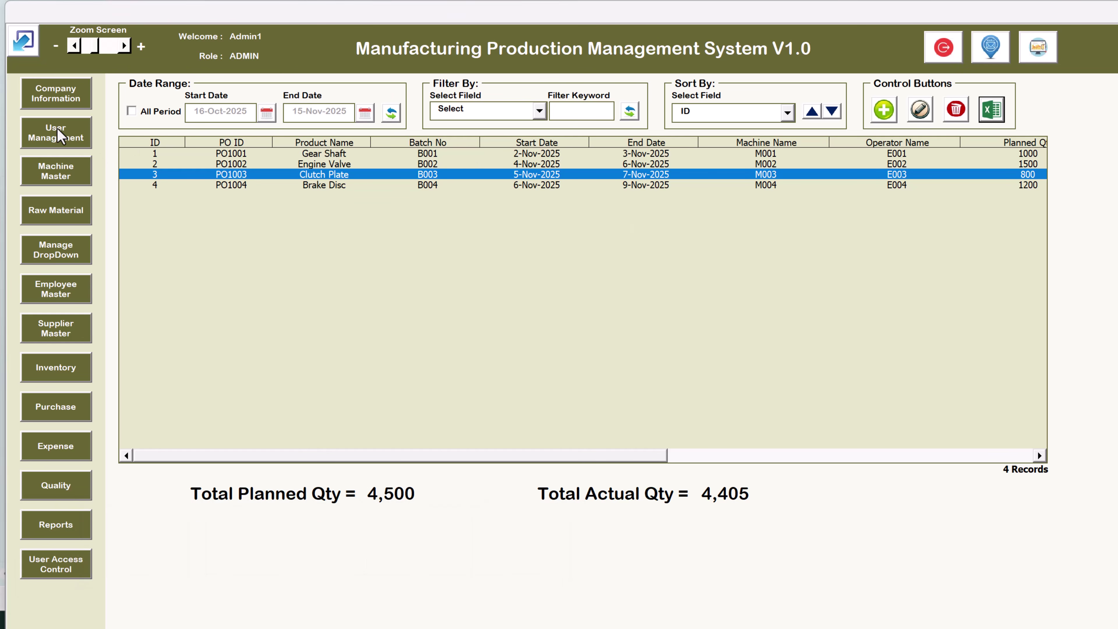
left_click(575, 307)
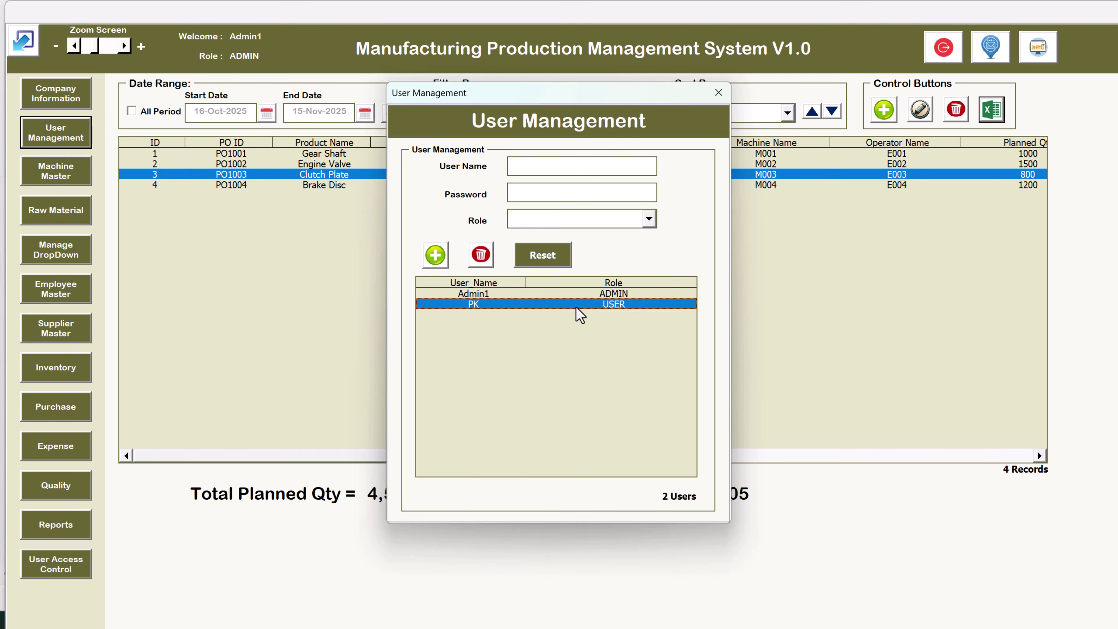
left_click(718, 94)
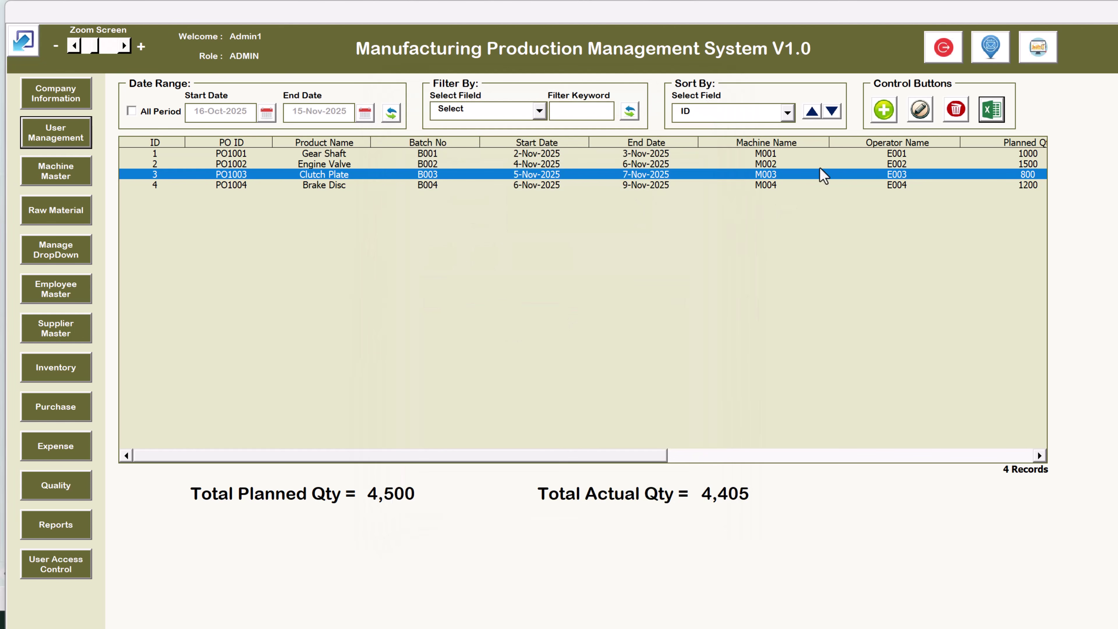
left_click(70, 572)
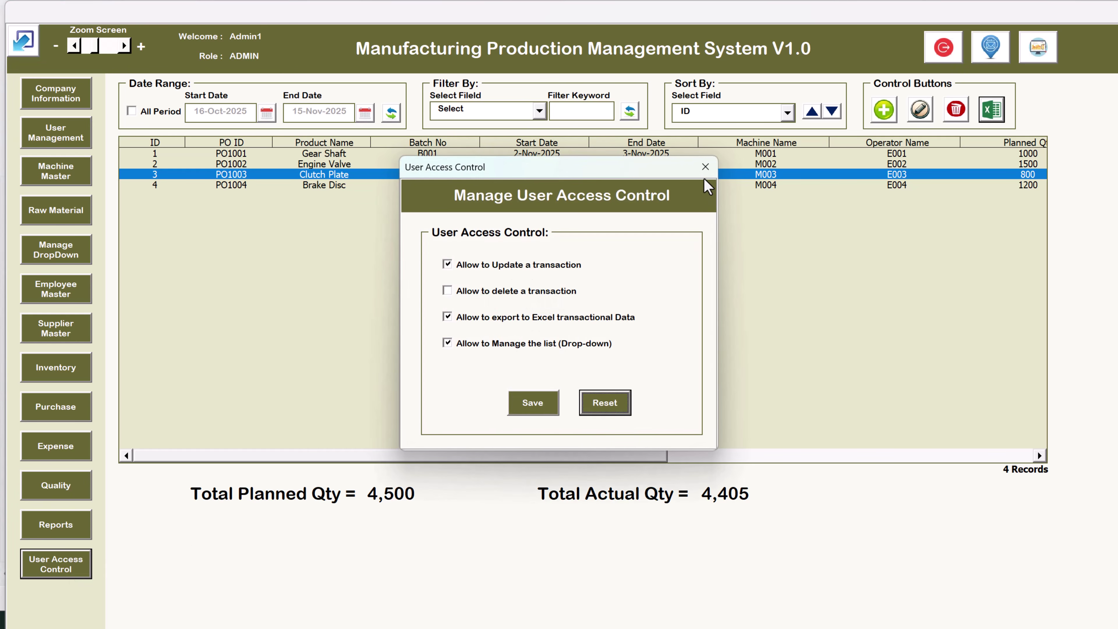
left_click(705, 166)
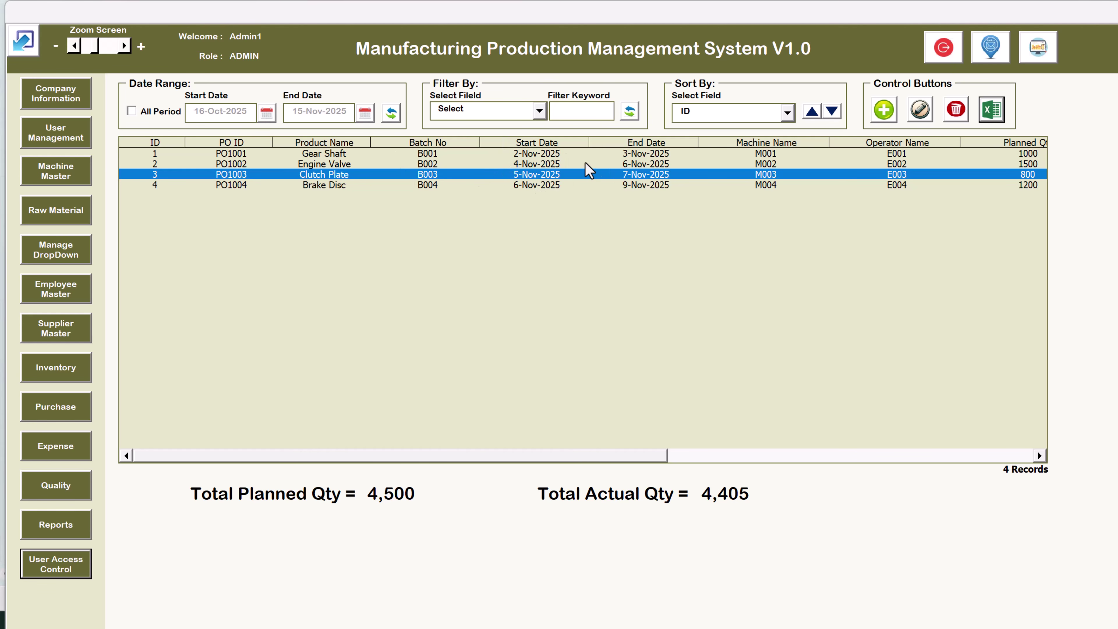
Exit the system and Excel, then reopen the production management workbook
left_click(944, 49)
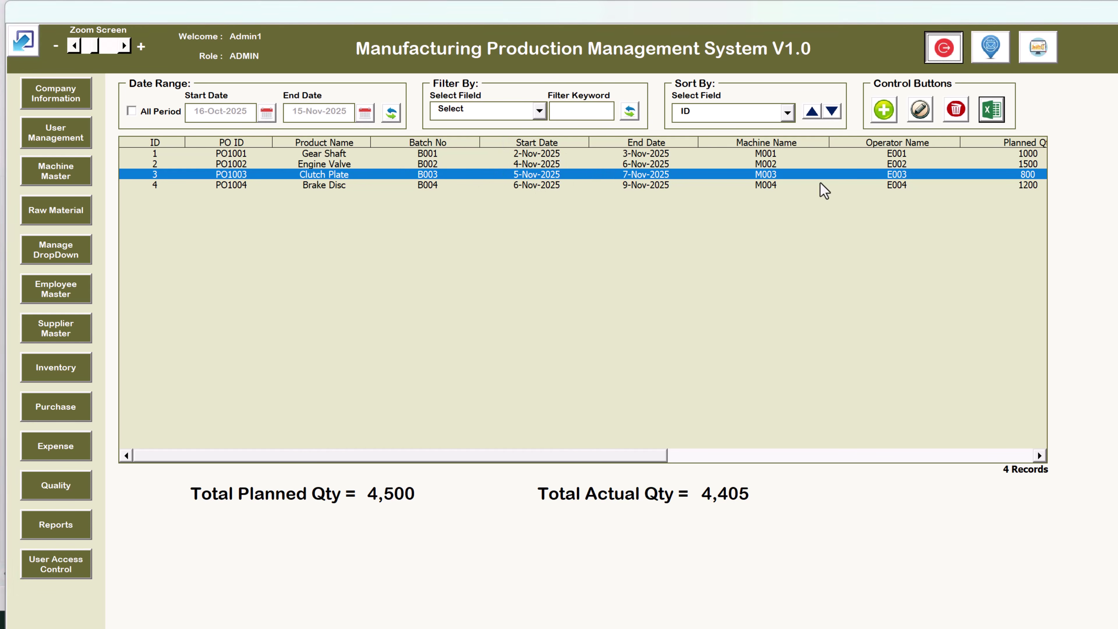
left_click(1099, 17)
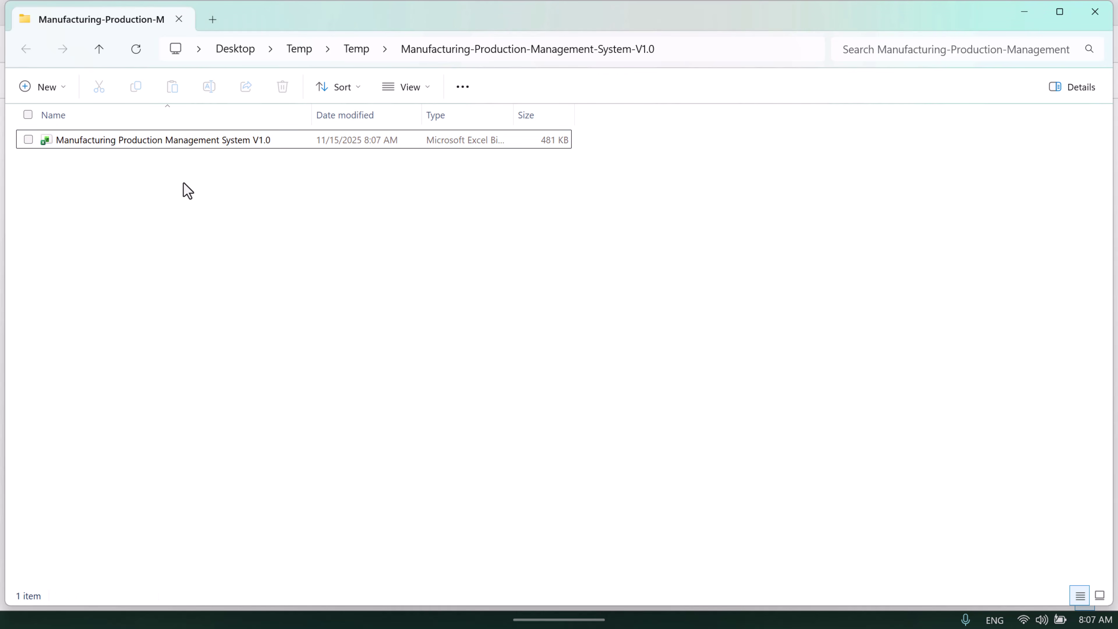
double_click(199, 146)
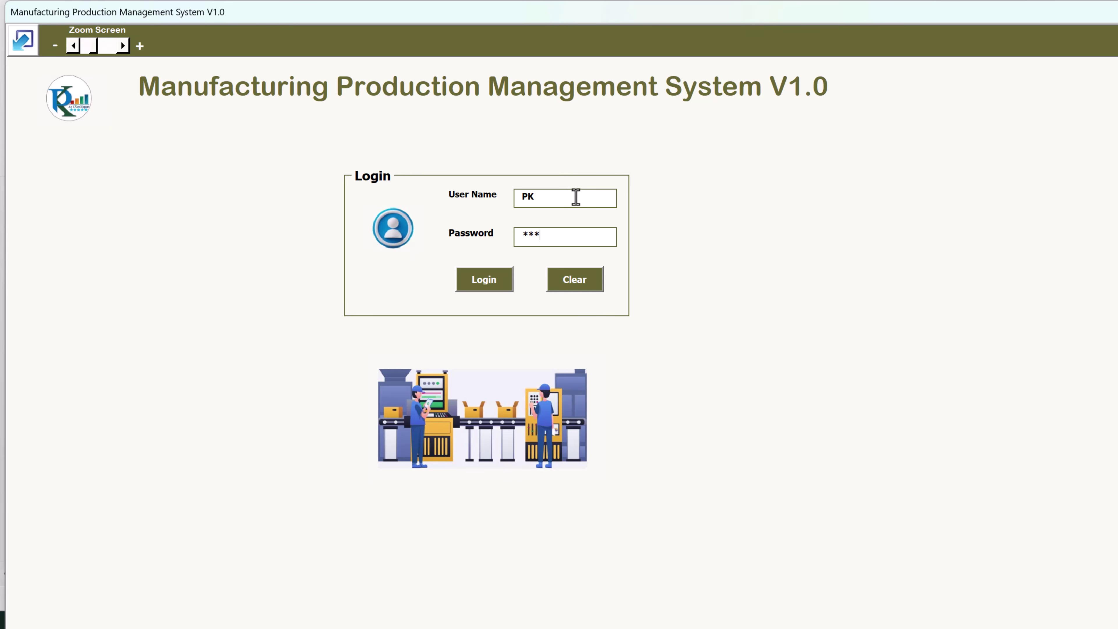
Log in as the USER-role account and confirm deleting the Clutch Plate order is denied
type("4")
key("Return")
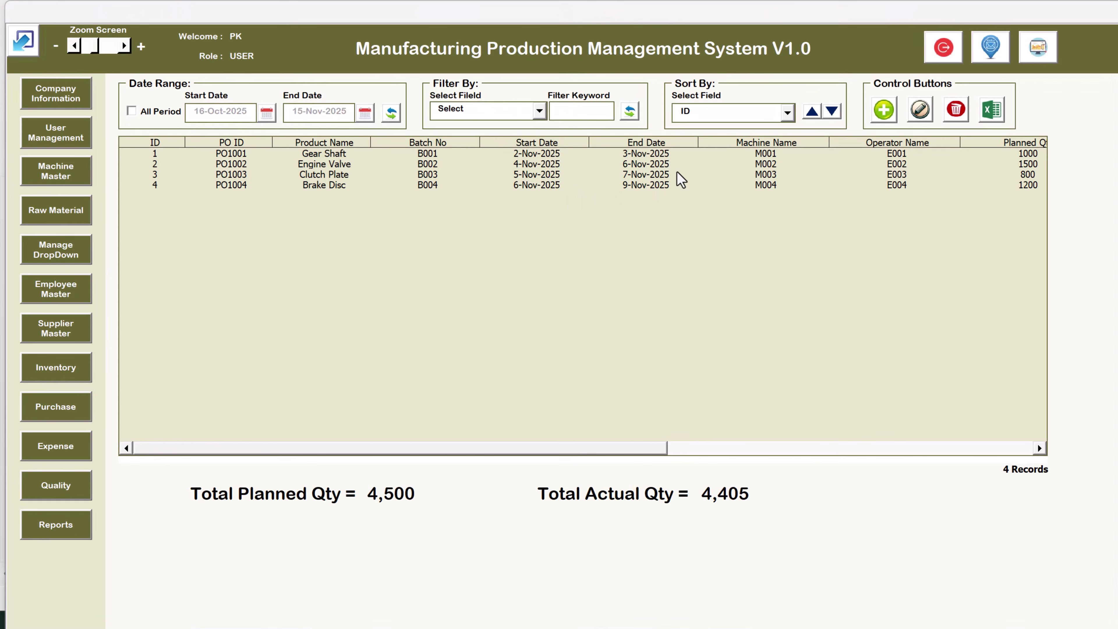
left_click(681, 177)
left_click(956, 109)
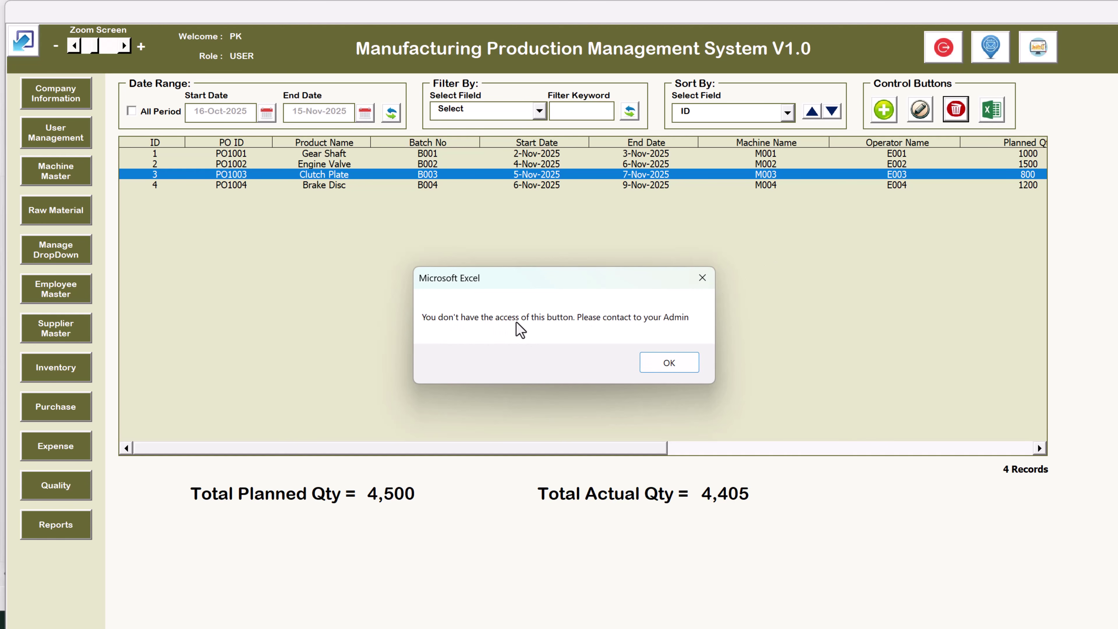
left_click(677, 360)
Try editing the Hydraulic Press machine record and get access denied
left_click(44, 170)
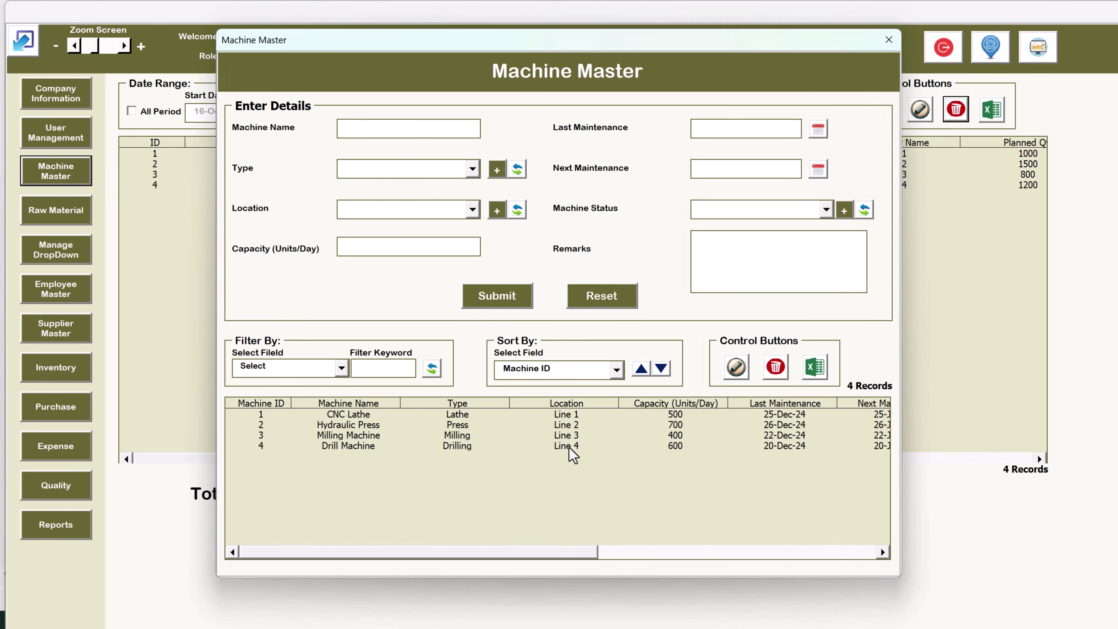
double_click(463, 425)
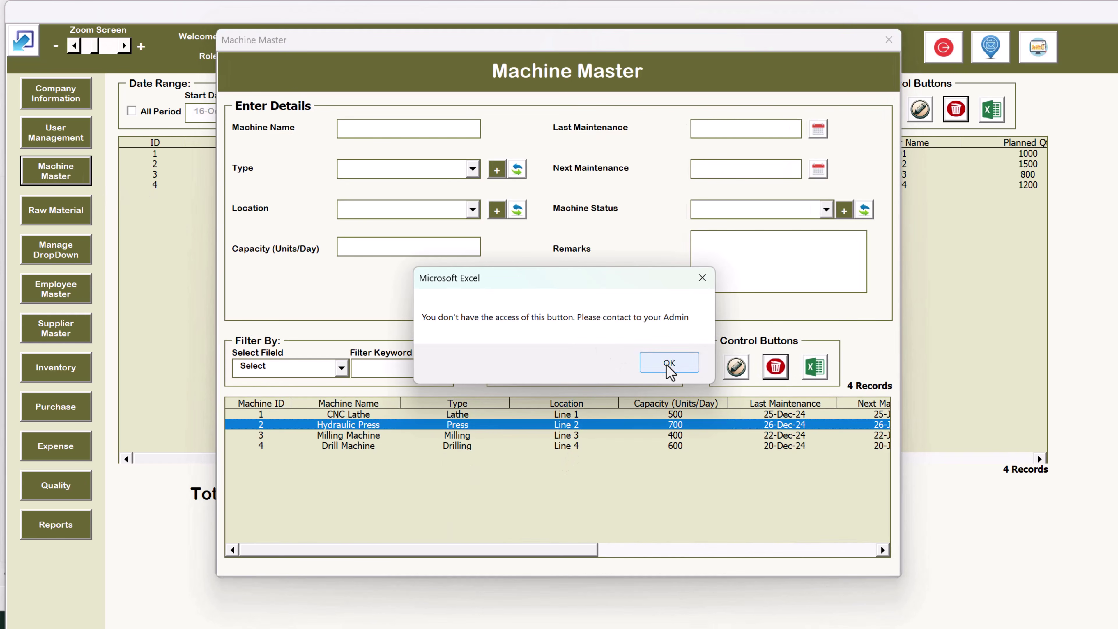
left_click(670, 364)
left_click(887, 40)
left_click(615, 176)
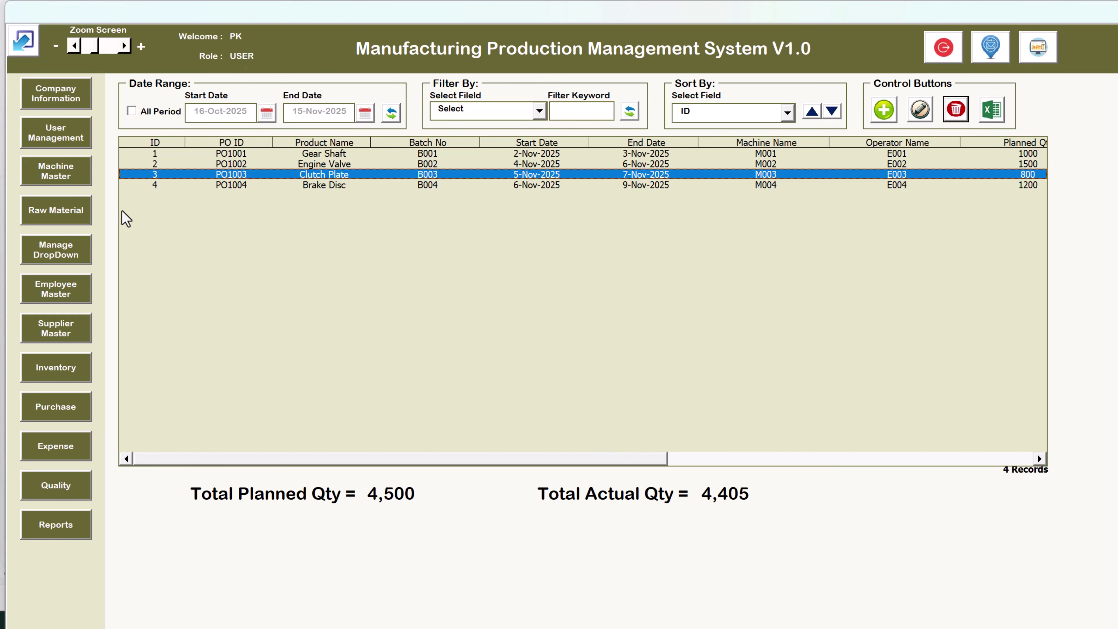
Reload the Hydraulic Press record in Machine Master, close it, and select the Gear Shaft order
left_click(73, 183)
left_click(551, 425)
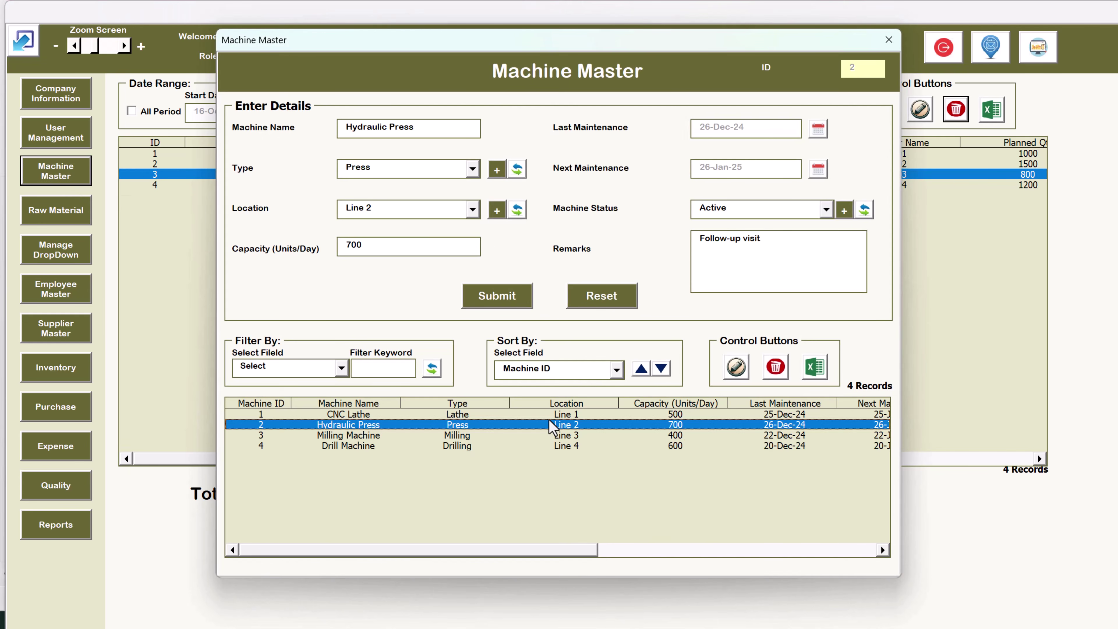
left_click(889, 40)
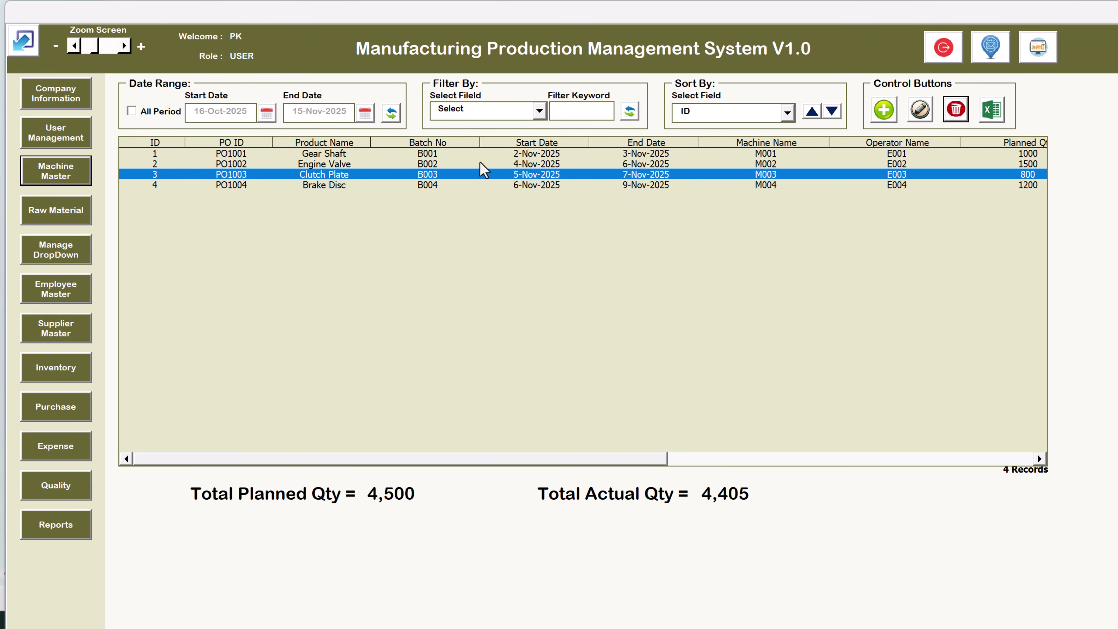
left_click(506, 152)
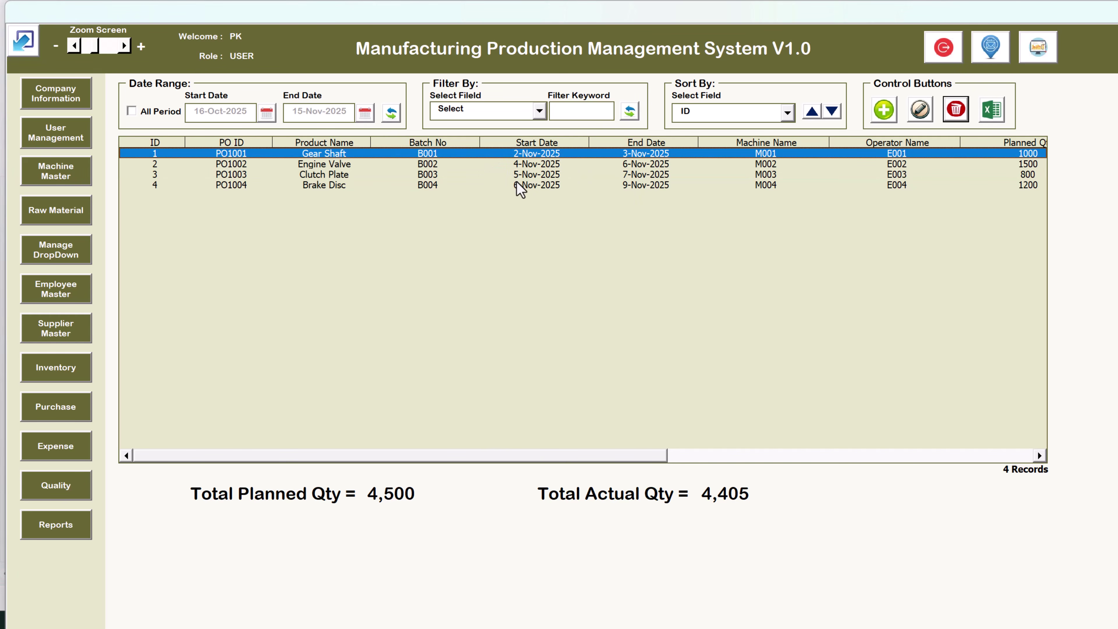